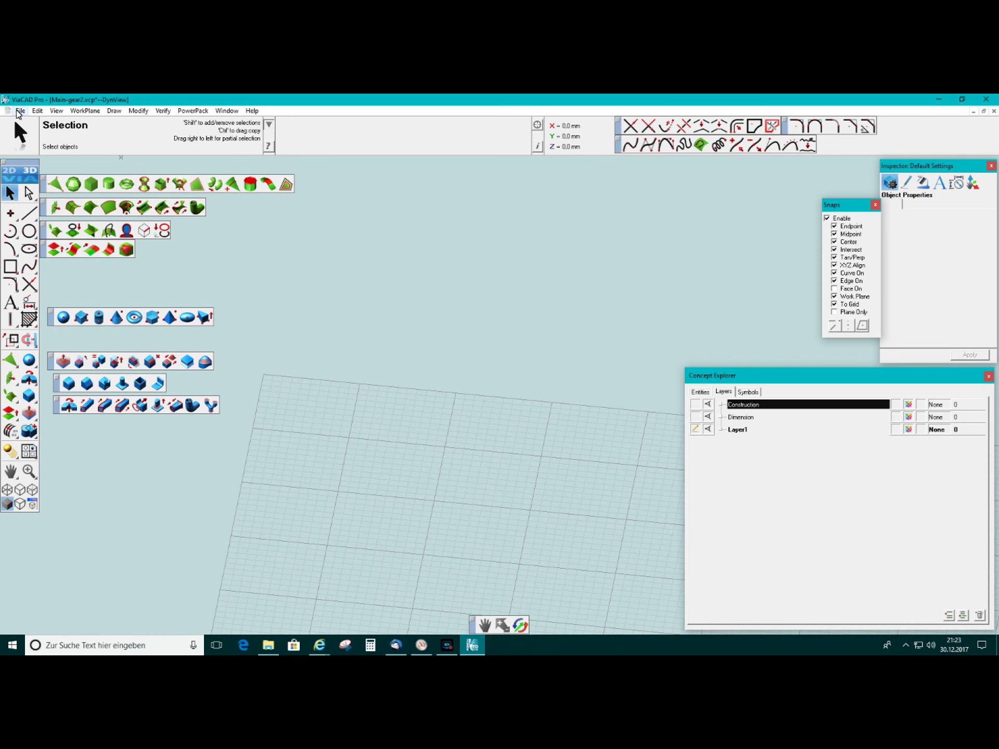
Import the STL file OrcTractor-motor-mod-gear-44t.stl with millimetre file units
{"action": "left_click", "coordinate": [41, 271]}
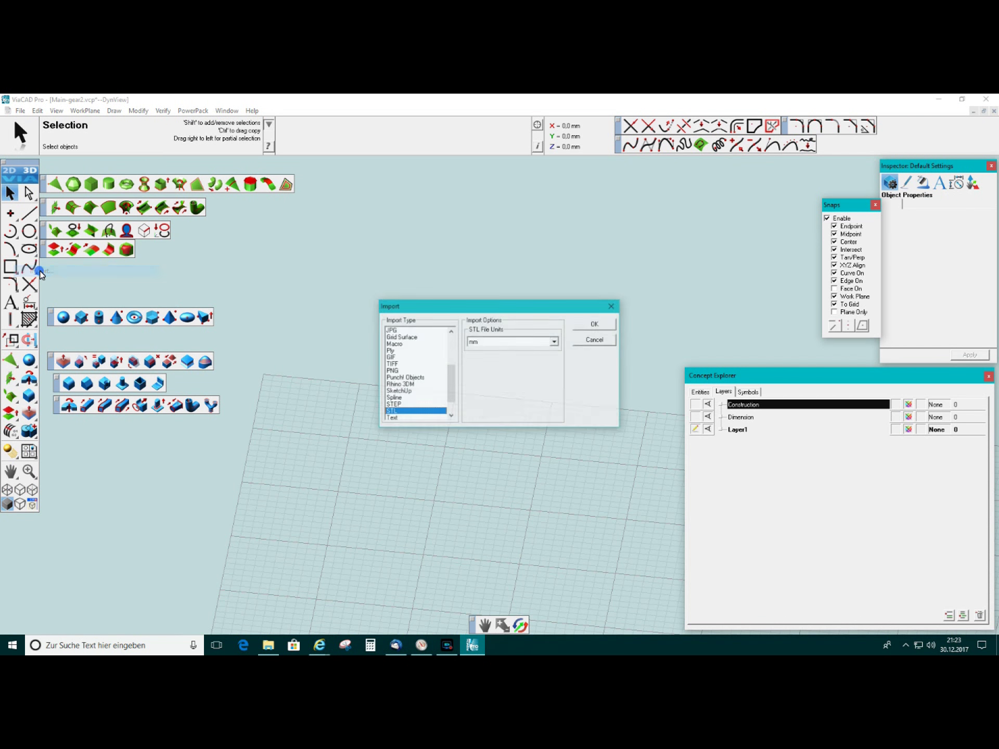
{"action": "left_click", "coordinate": [614, 330]}
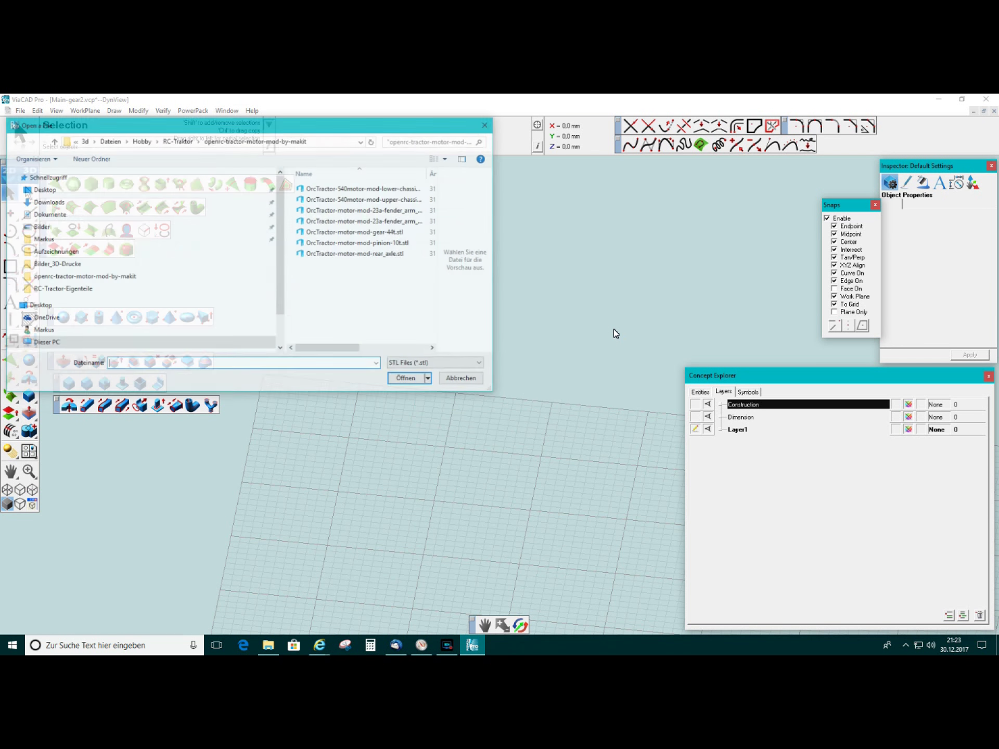
{"action": "double_click", "coordinate": [387, 234]}
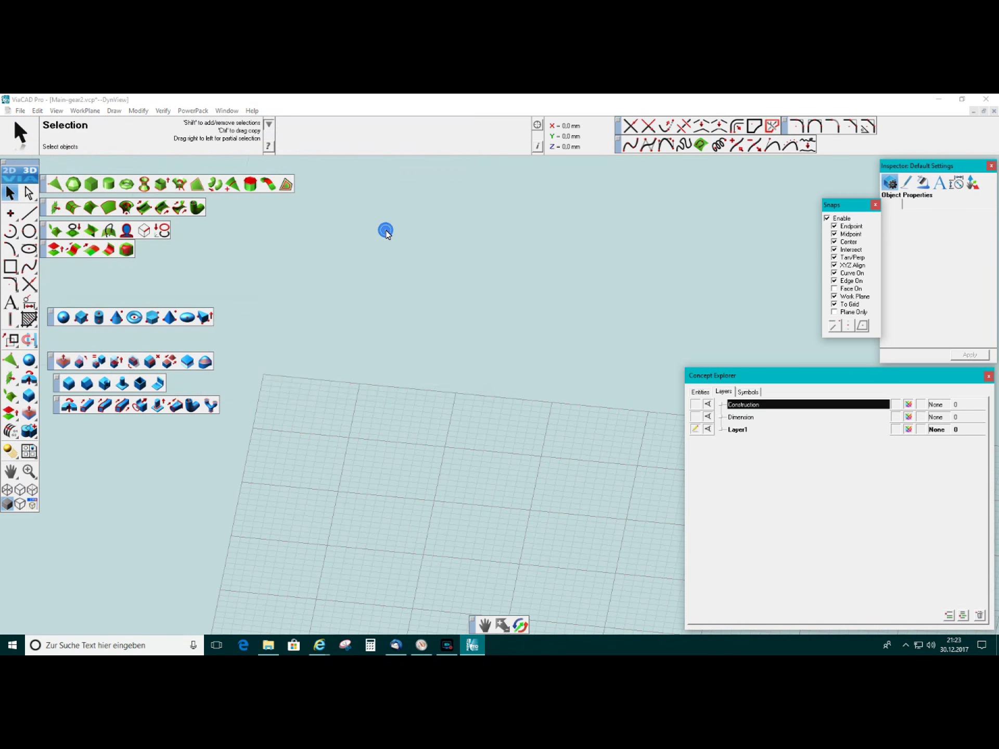
{"action": "scroll", "coordinate": [386, 318], "scroll_direction": "up", "scroll_amount": 3}
{"action": "scroll", "coordinate": [386, 317], "scroll_direction": "down", "scroll_amount": 5}
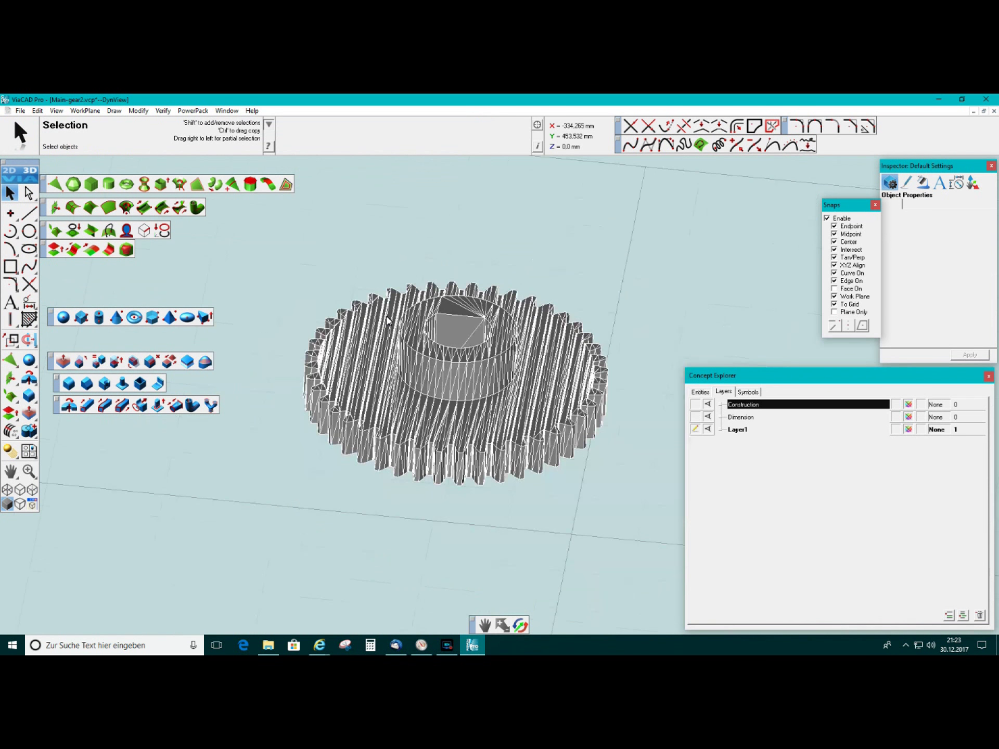
Run Mesh Analysis on the imported gear and review its facet, edge and size data
{"action": "left_click", "coordinate": [193, 110]}
{"action": "mouse_move", "coordinate": [208, 136]}
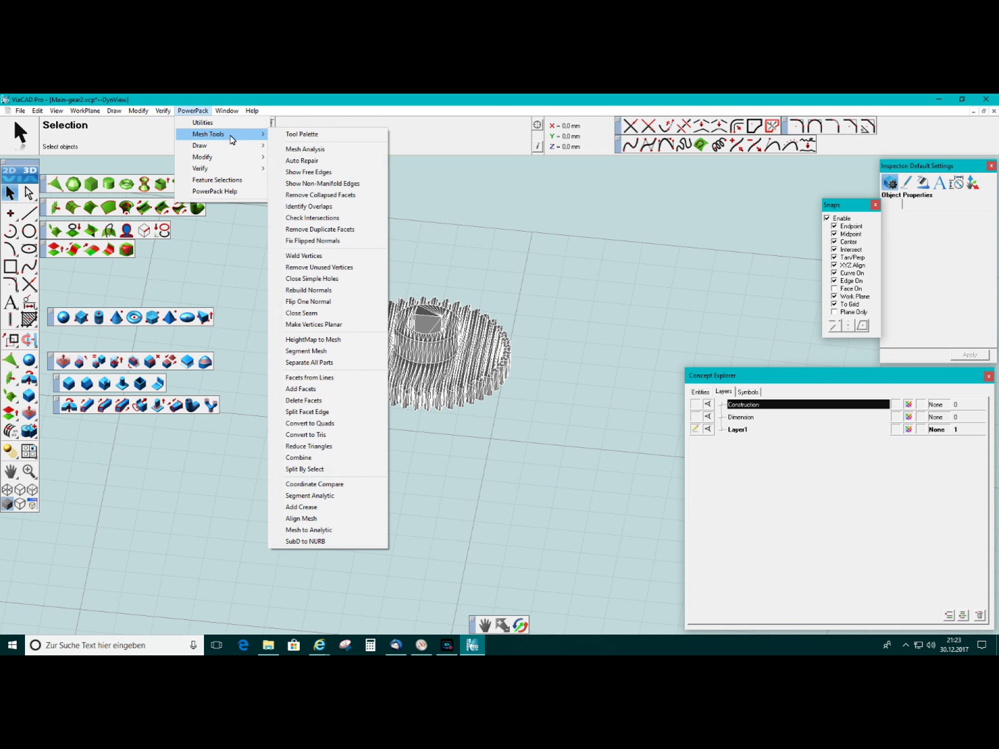
{"action": "left_click", "coordinate": [305, 149]}
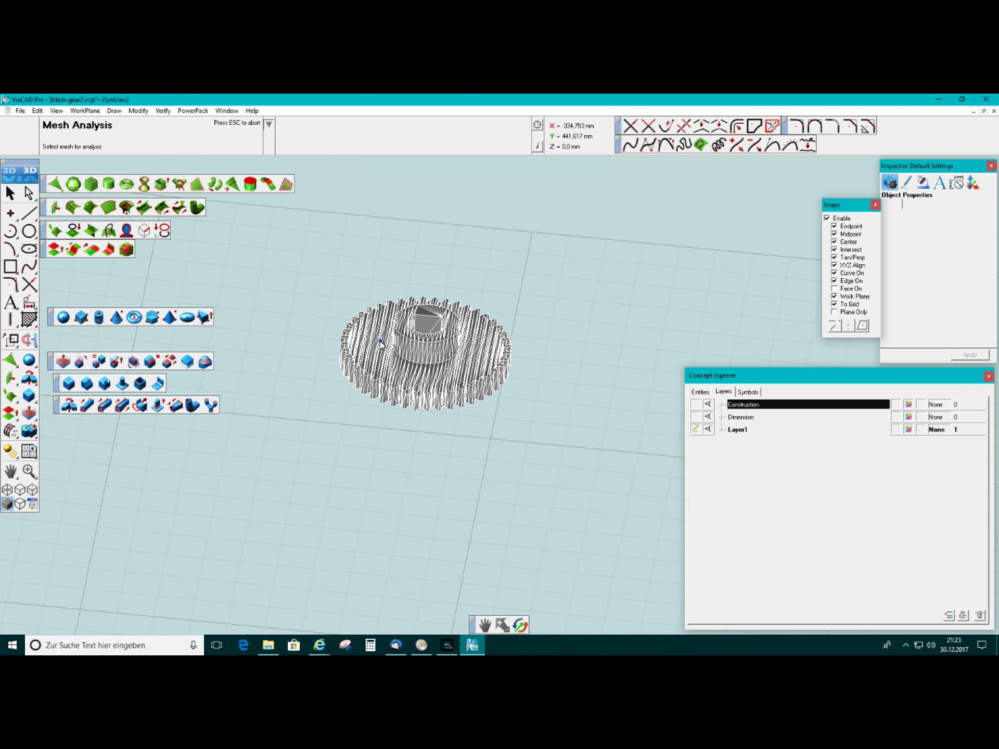
{"action": "left_click", "coordinate": [389, 343]}
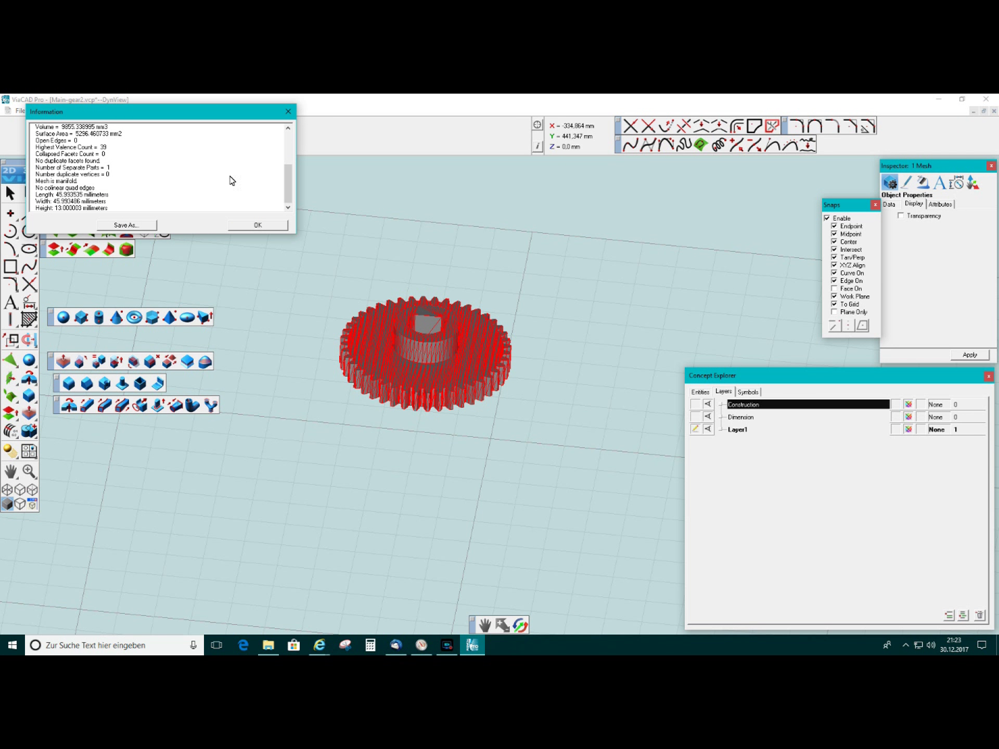
{"action": "left_click_drag", "start_coordinate": [289, 185], "coordinate": [175, 149]}
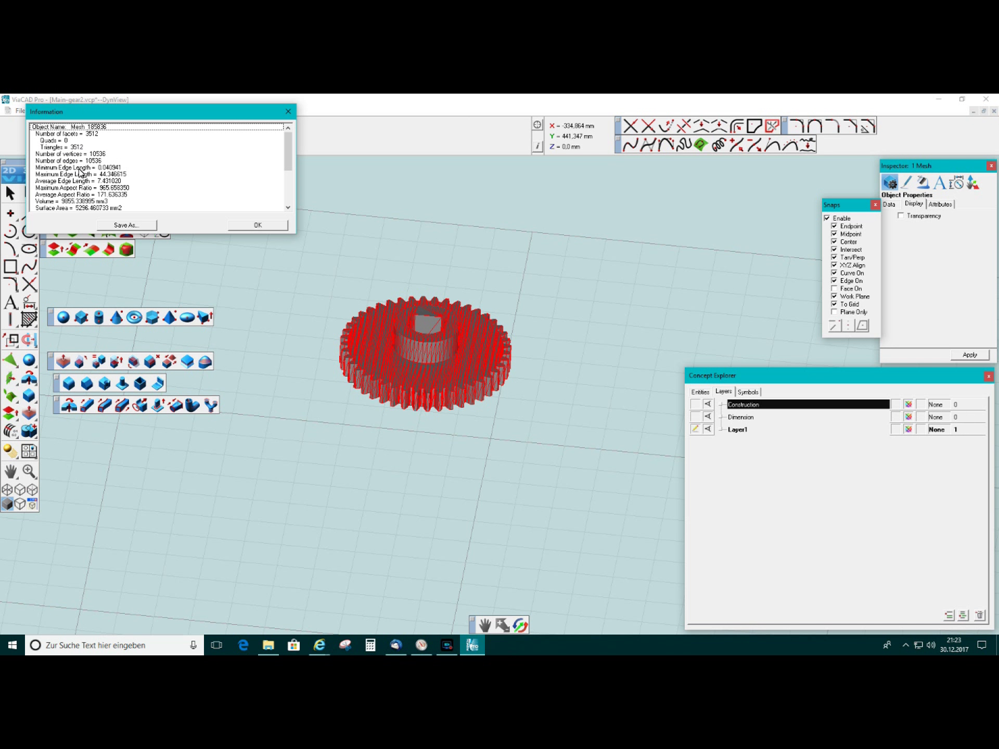
{"action": "left_click", "coordinate": [274, 227]}
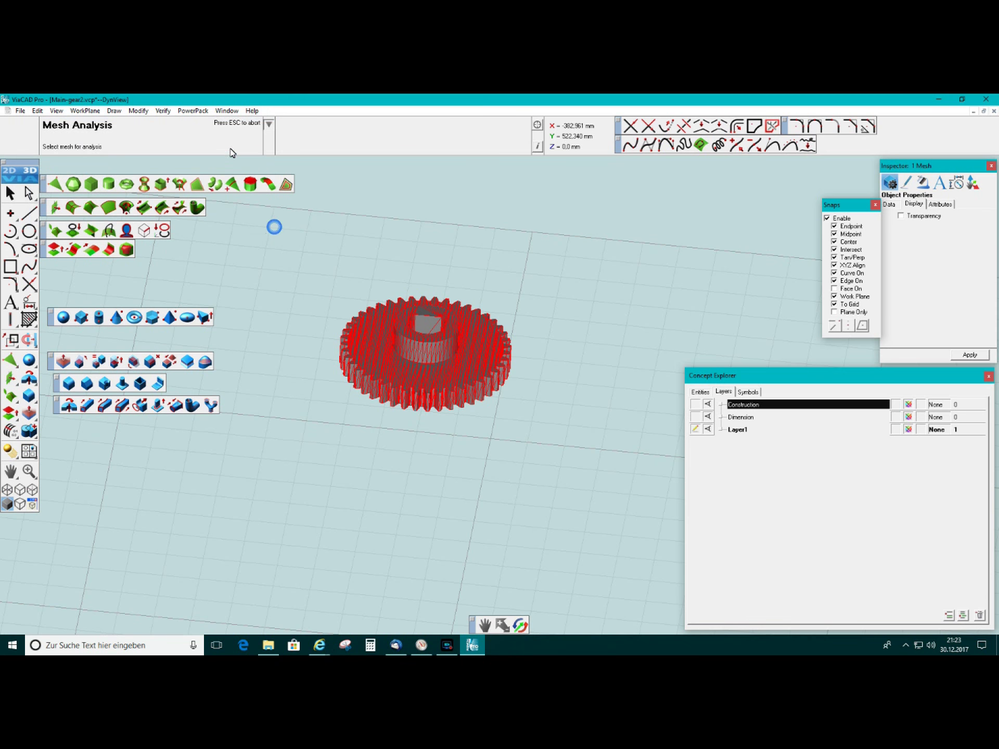
Try to lower the gear mesh's triangle count with the Reduce Triangles command
{"action": "left_click", "coordinate": [193, 111]}
{"action": "mouse_move", "coordinate": [203, 134]}
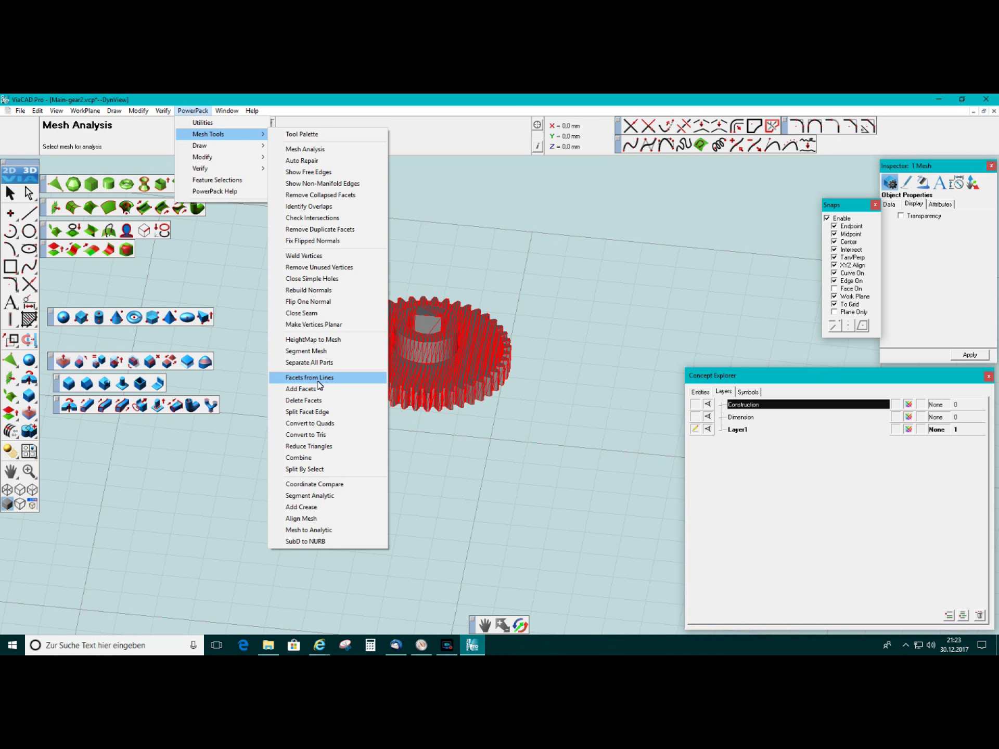
{"action": "left_click", "coordinate": [306, 449]}
{"action": "left_click", "coordinate": [401, 378]}
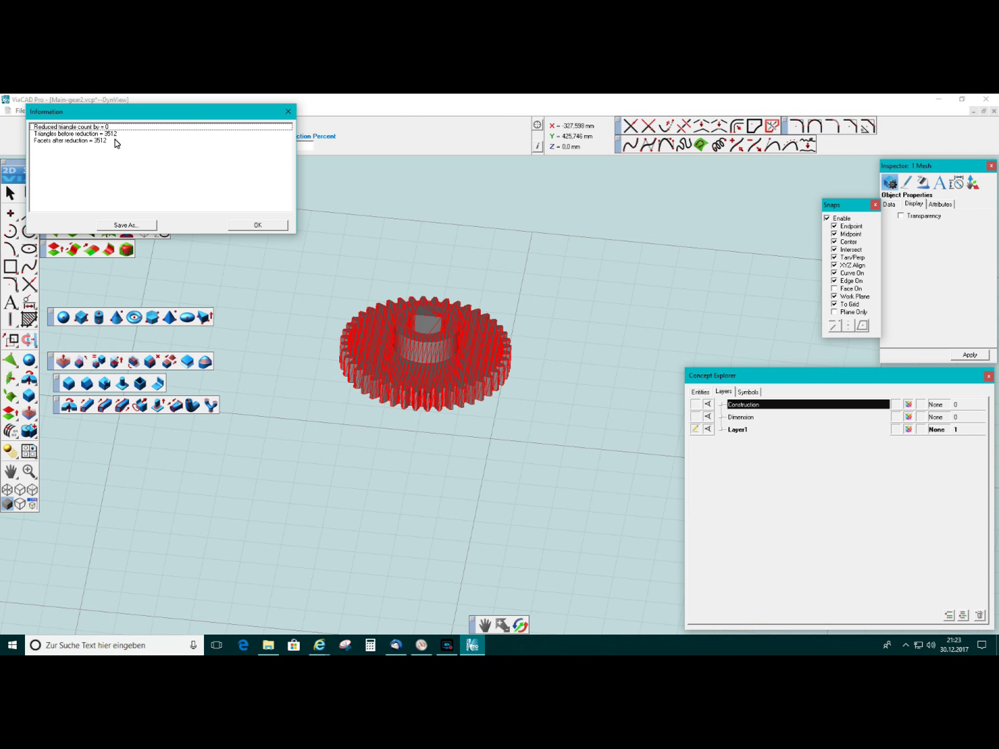
{"action": "left_click", "coordinate": [236, 228]}
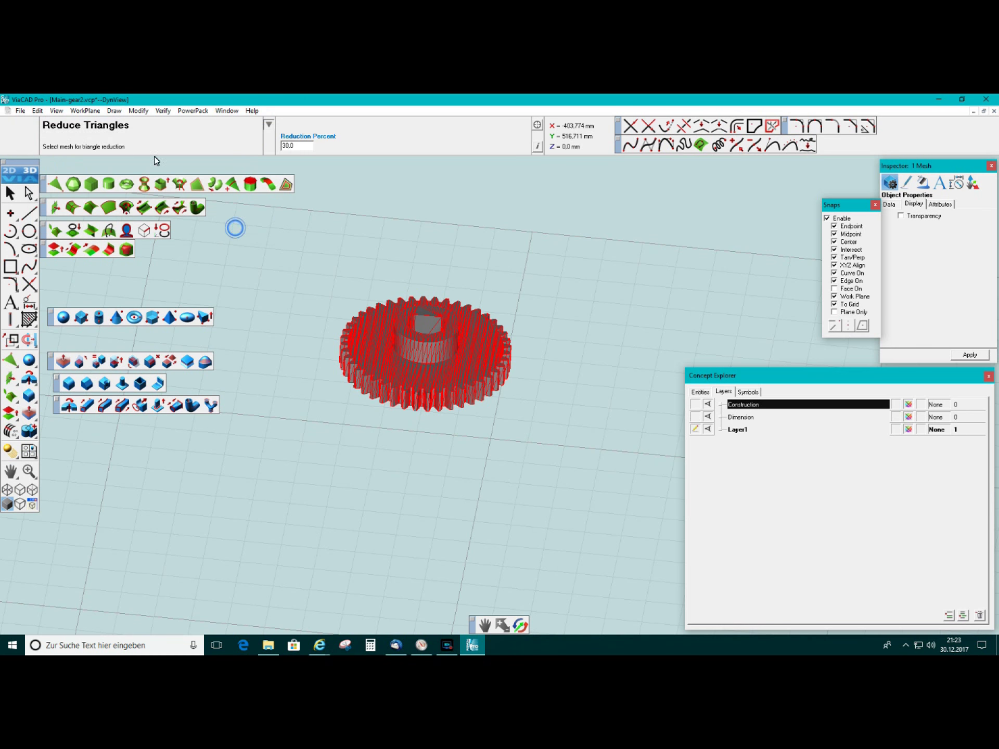
Reduce the gear mesh's triangles with a reduction of 30 percent
{"action": "left_click", "coordinate": [191, 110]}
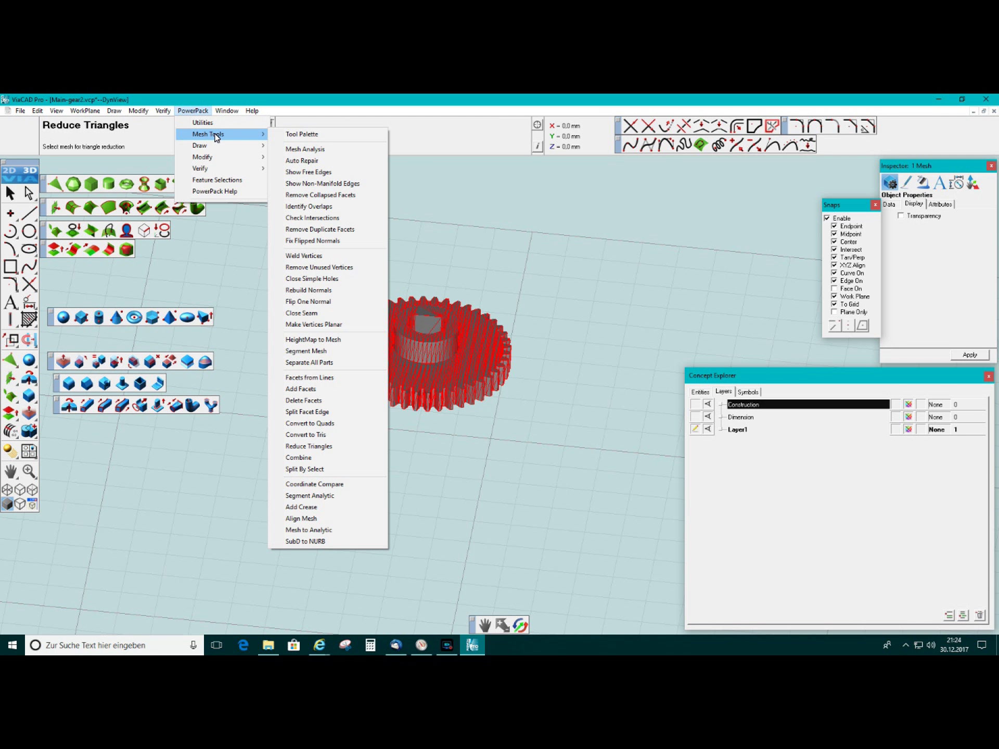
{"action": "left_click", "coordinate": [320, 446]}
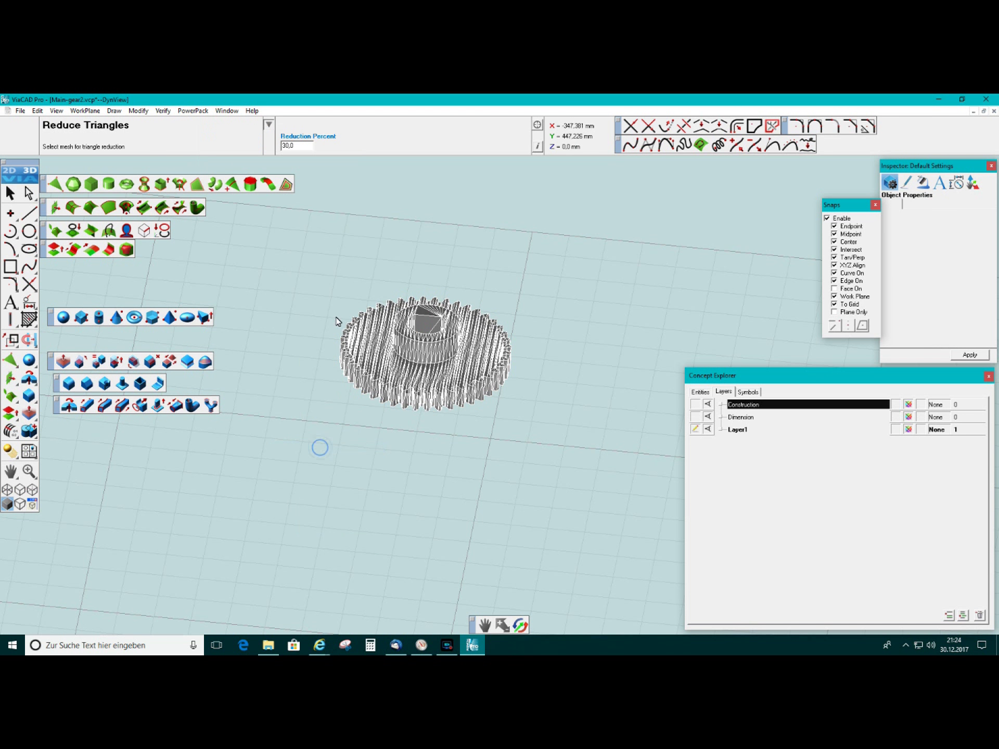
{"action": "left_click_drag", "start_coordinate": [326, 264], "coordinate": [559, 458]}
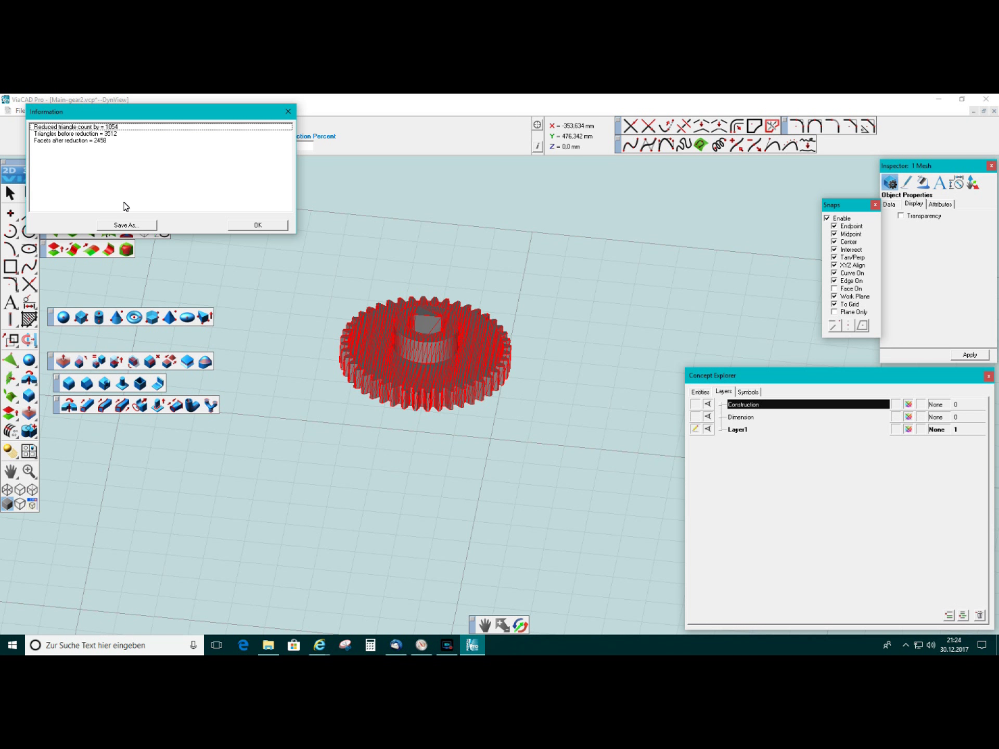
{"action": "left_click", "coordinate": [271, 227]}
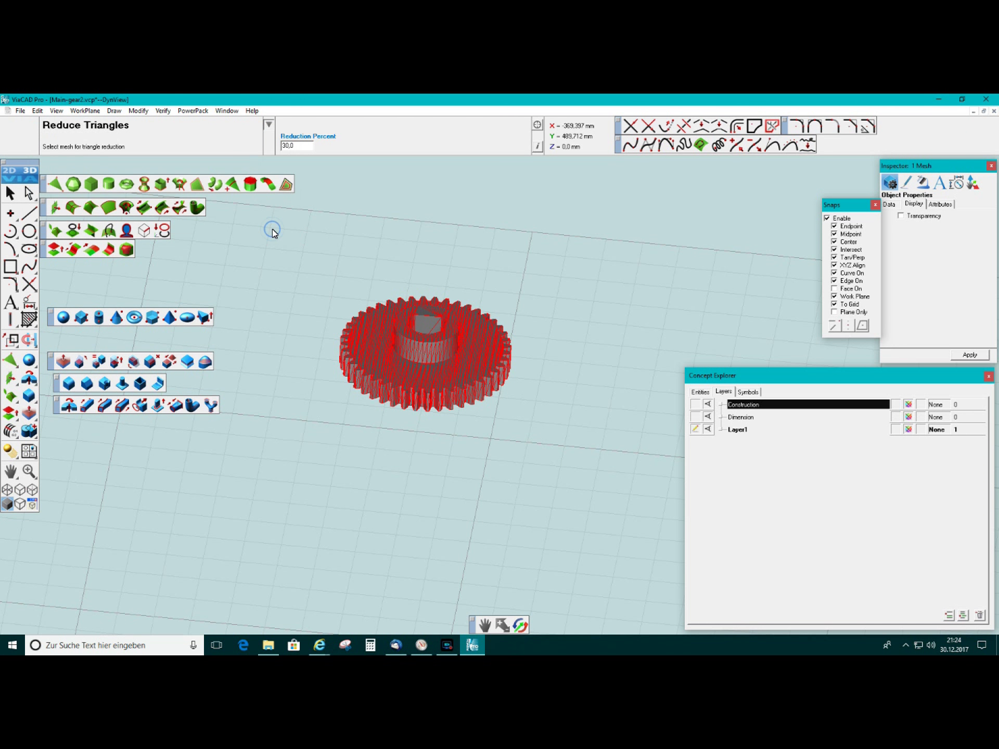
Convert the gear mesh to an analytic solid with Mesh to Analytic, using the default conversion settings
{"action": "left_click", "coordinate": [189, 112]}
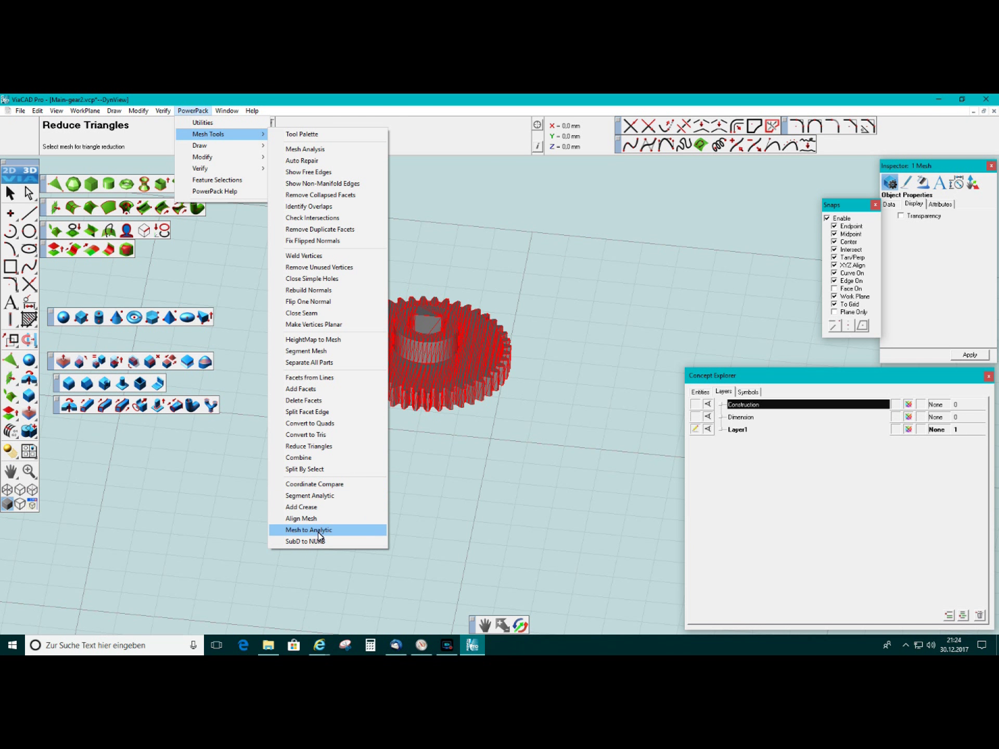
{"action": "left_click", "coordinate": [320, 531]}
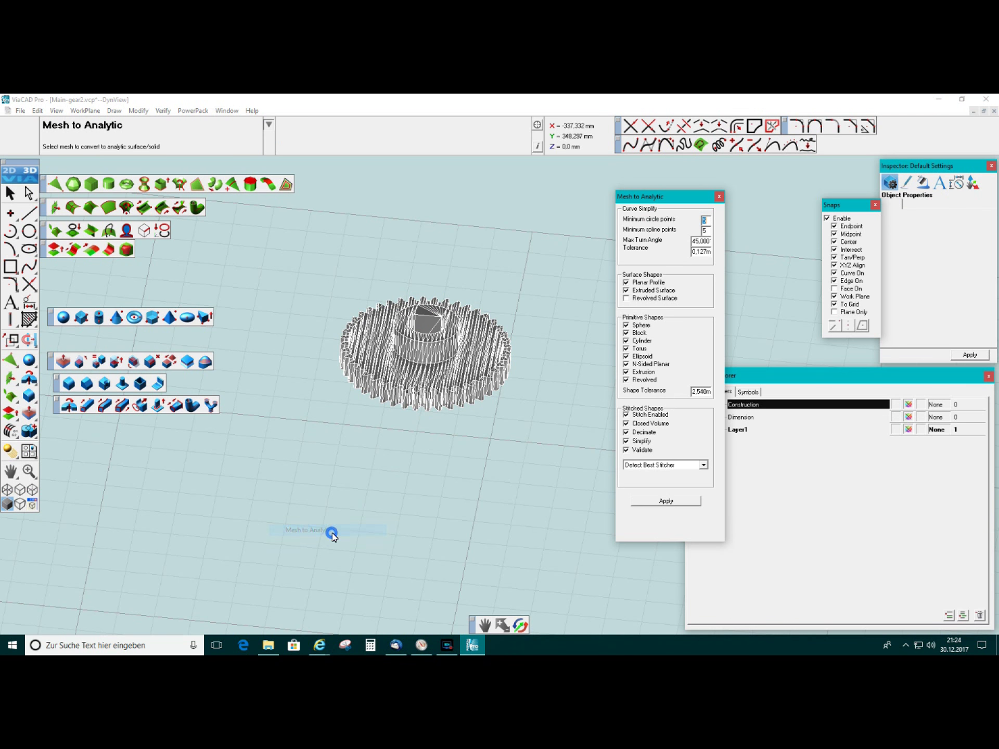
{"action": "left_click", "coordinate": [422, 393]}
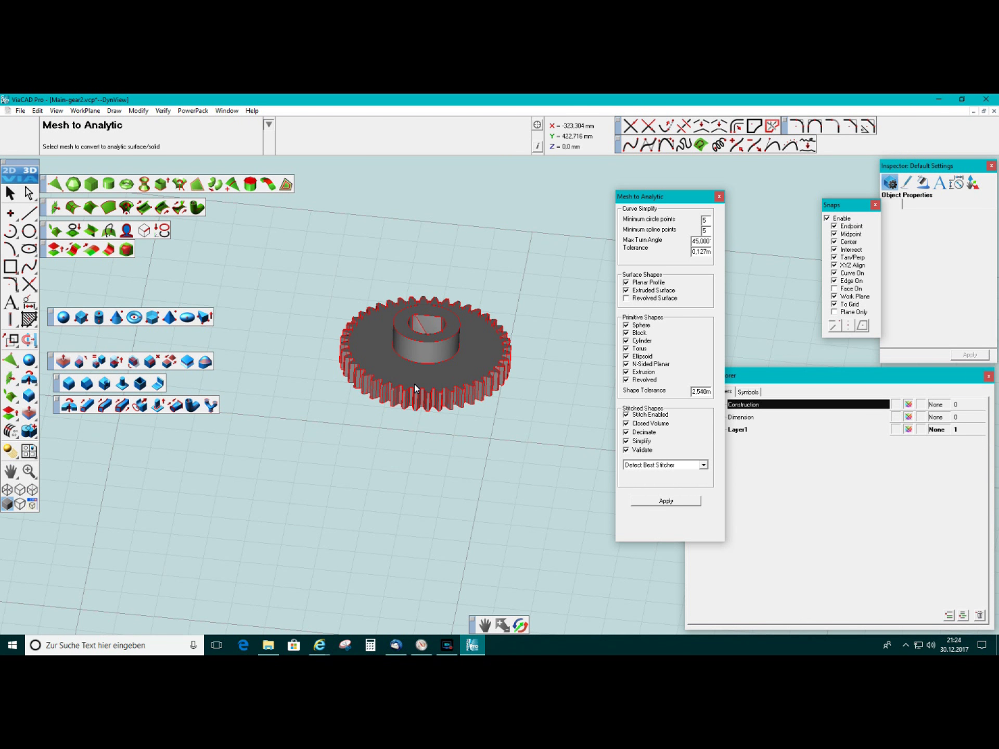
Create a Shadow Projection of the solid gear onto the work plane
{"action": "left_click", "coordinate": [191, 111]}
{"action": "mouse_move", "coordinate": [202, 147]}
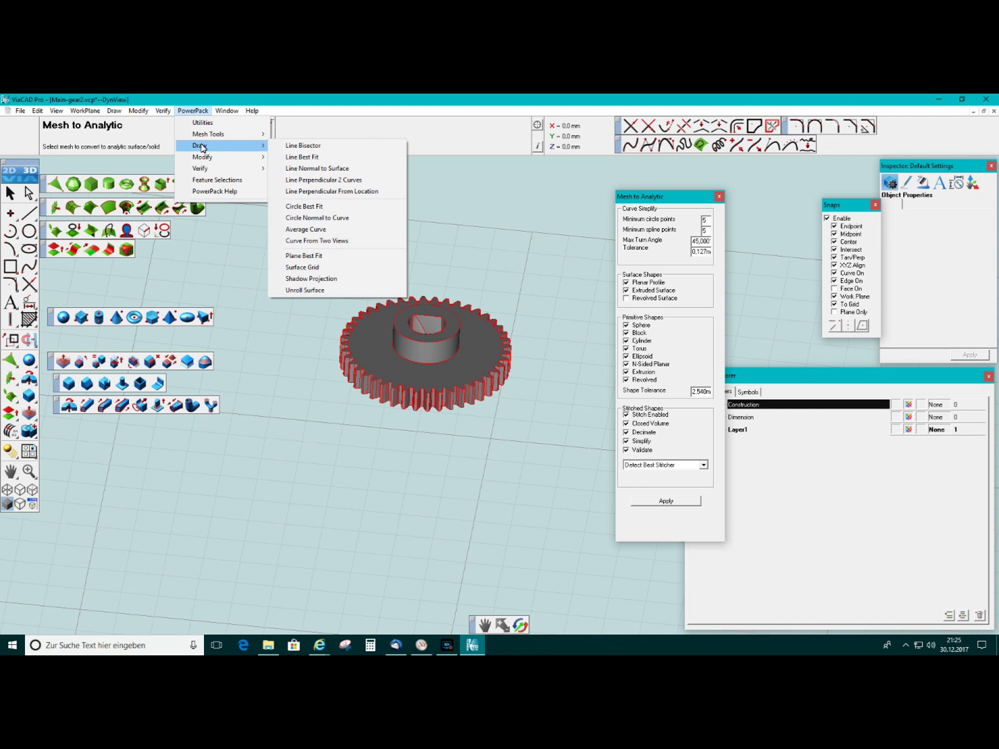
{"action": "left_click", "coordinate": [311, 279]}
{"action": "left_click", "coordinate": [373, 359]}
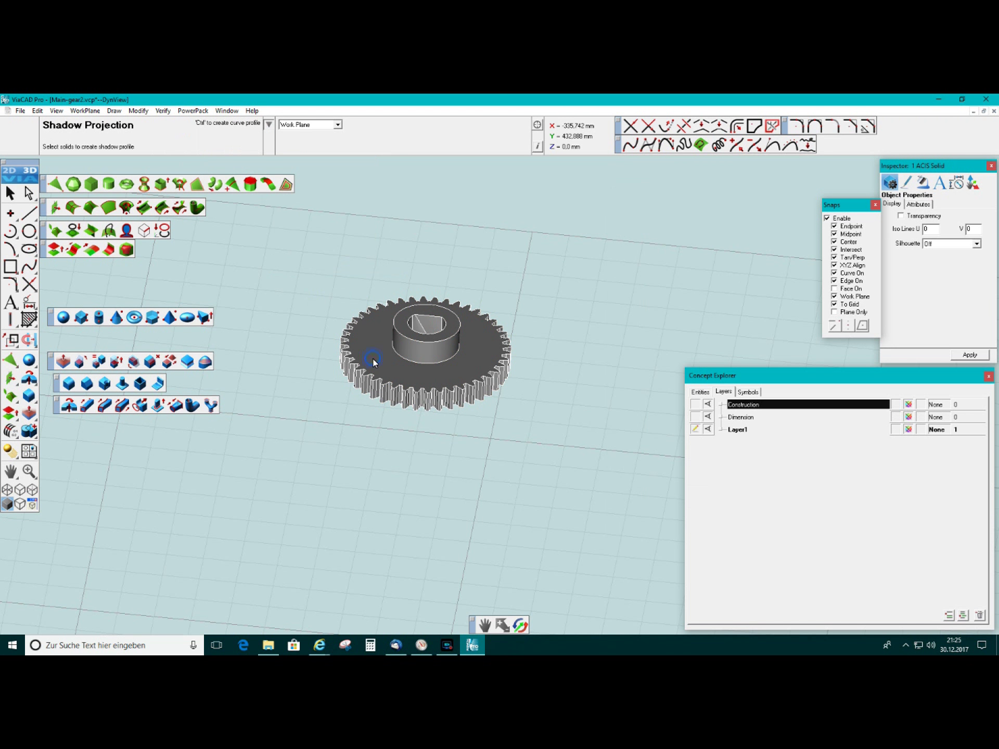
{"action": "left_click", "coordinate": [373, 362]}
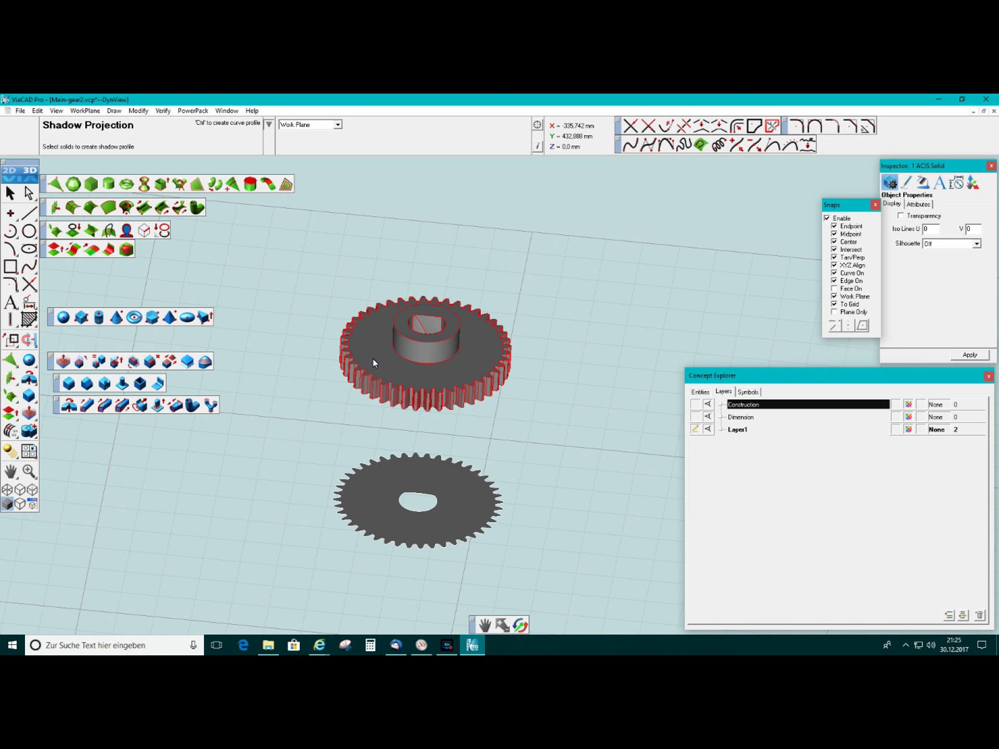
Move the projected gear face by its centre to the work plane origin and save the drawing
{"action": "left_click", "coordinate": [10, 195]}
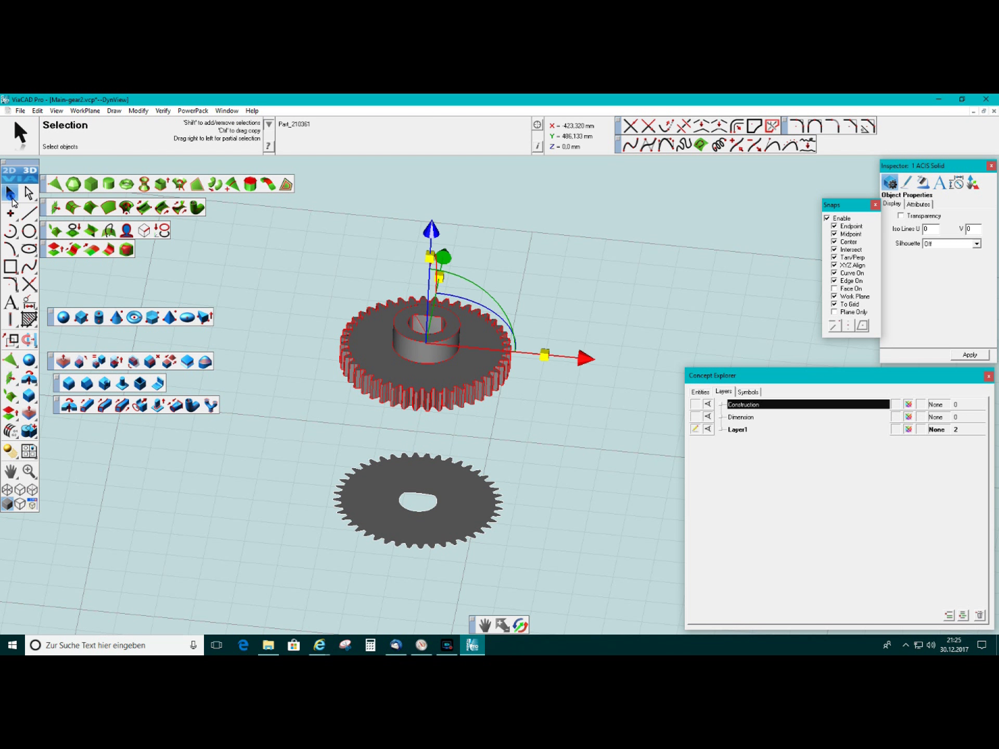
{"action": "scroll", "coordinate": [317, 422], "scroll_direction": "down", "scroll_amount": 6}
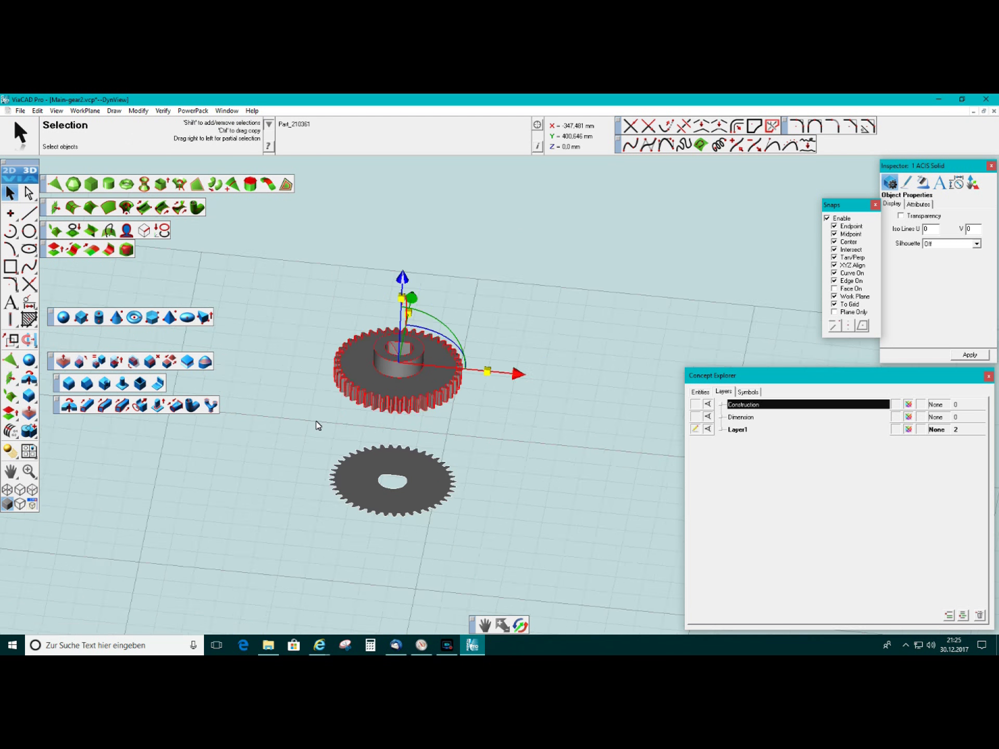
{"action": "key", "text": "Left"}
{"action": "key", "text": "Left"}
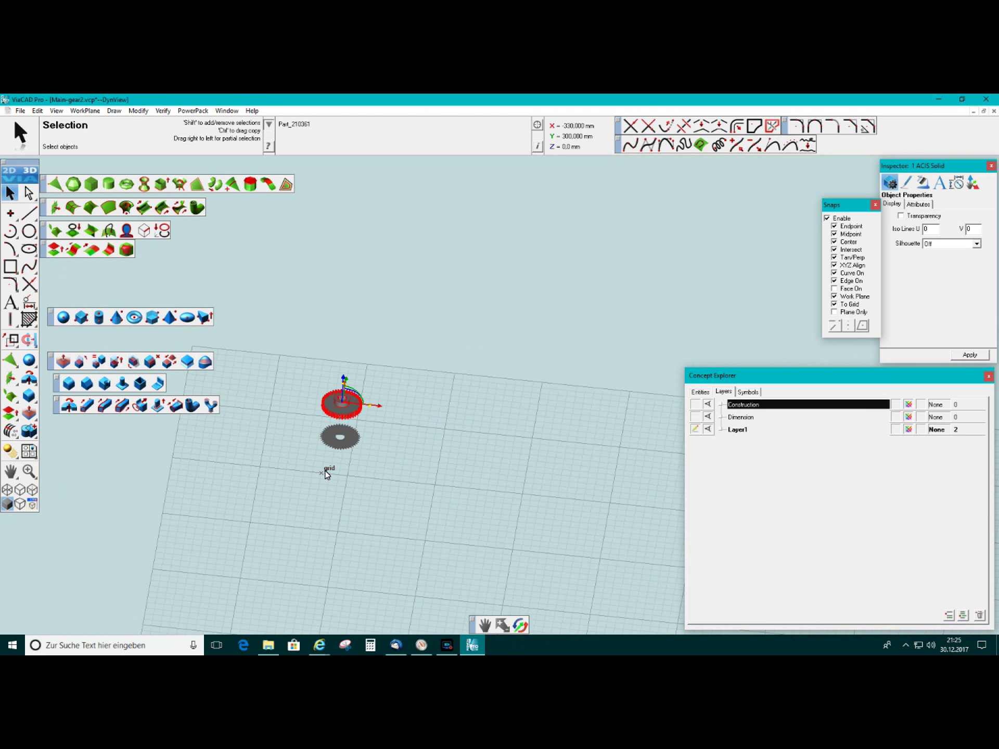
{"action": "key", "text": "Left"}
{"action": "key", "text": "Left"}
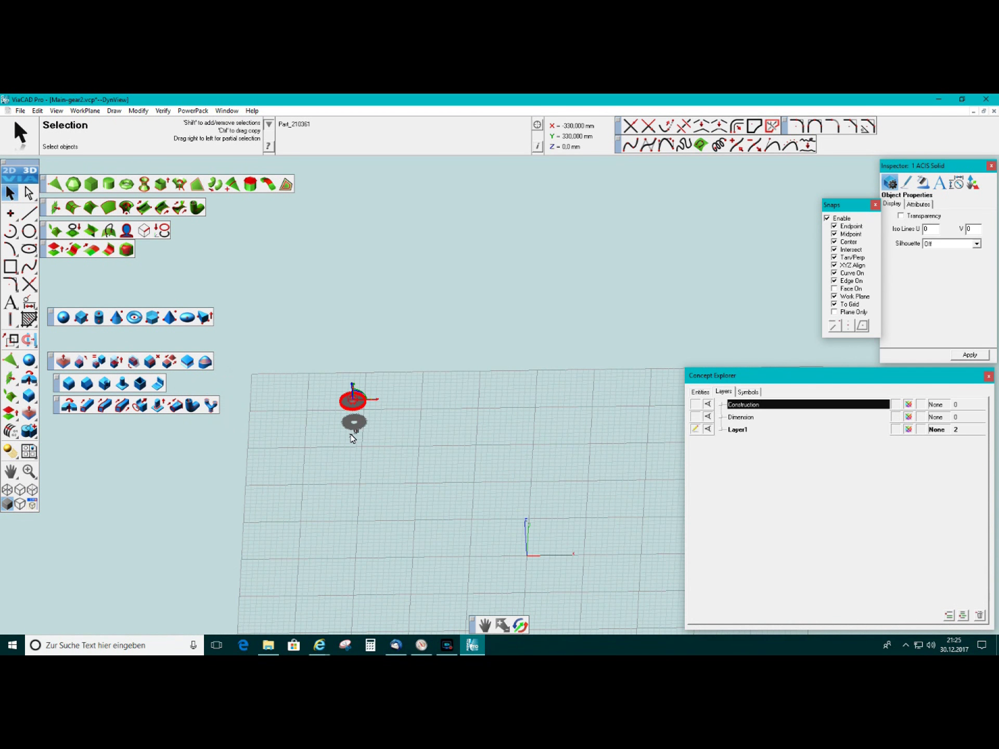
{"action": "left_click", "coordinate": [354, 431]}
{"action": "left_click_drag", "start_coordinate": [354, 430], "coordinate": [526, 560]}
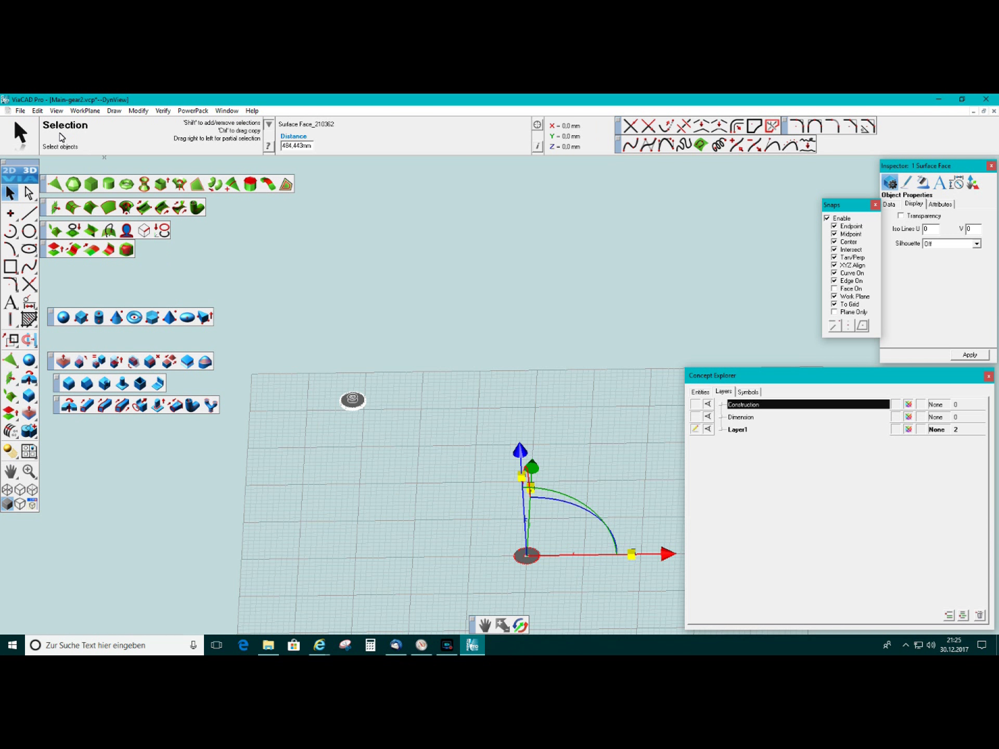
{"action": "left_click", "coordinate": [21, 111]}
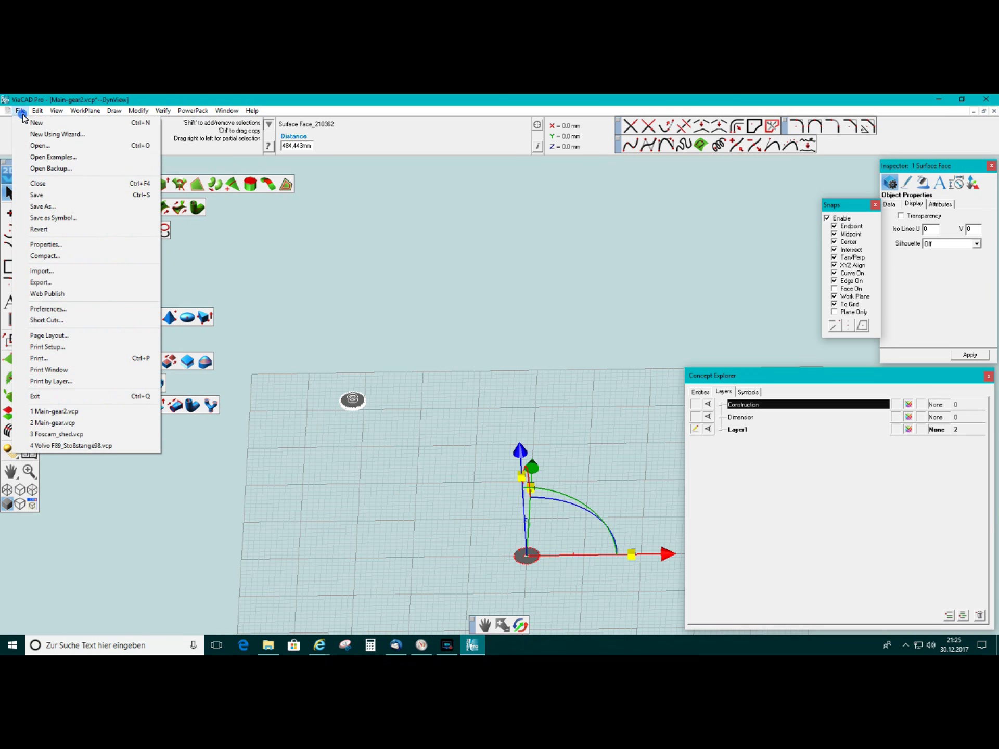
{"action": "left_click", "coordinate": [37, 199]}
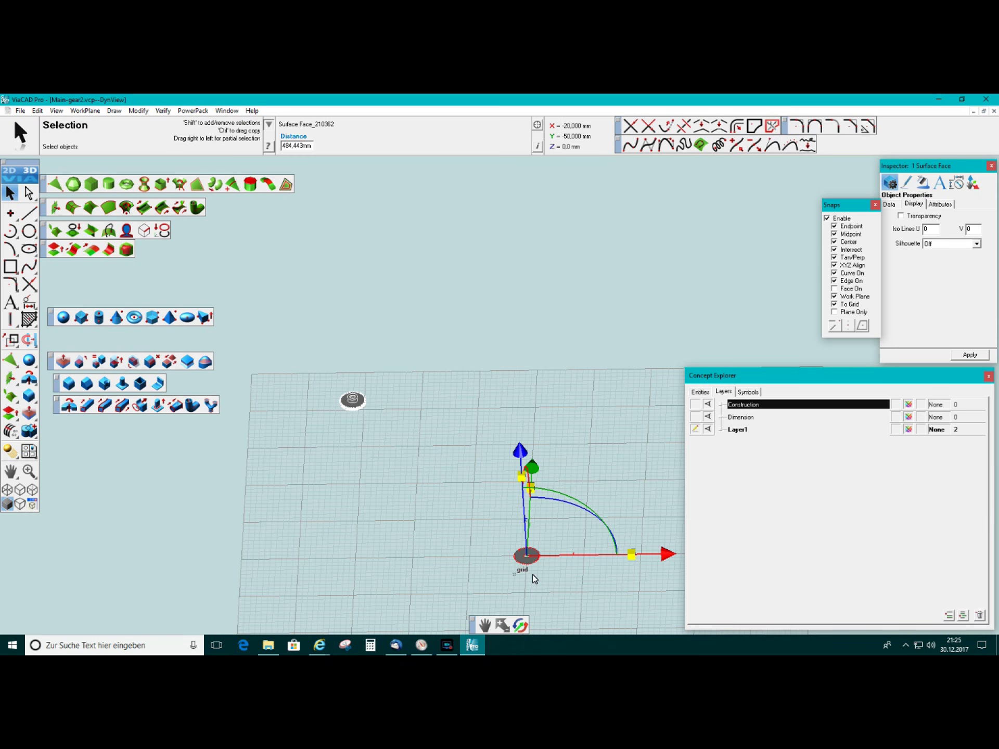
Inspect the projected gear face up close, and switch to the Top view to examine both gears
{"action": "scroll", "coordinate": [520, 570], "scroll_direction": "up", "scroll_amount": 2}
{"action": "scroll", "coordinate": [532, 564], "scroll_direction": "up", "scroll_amount": 3}
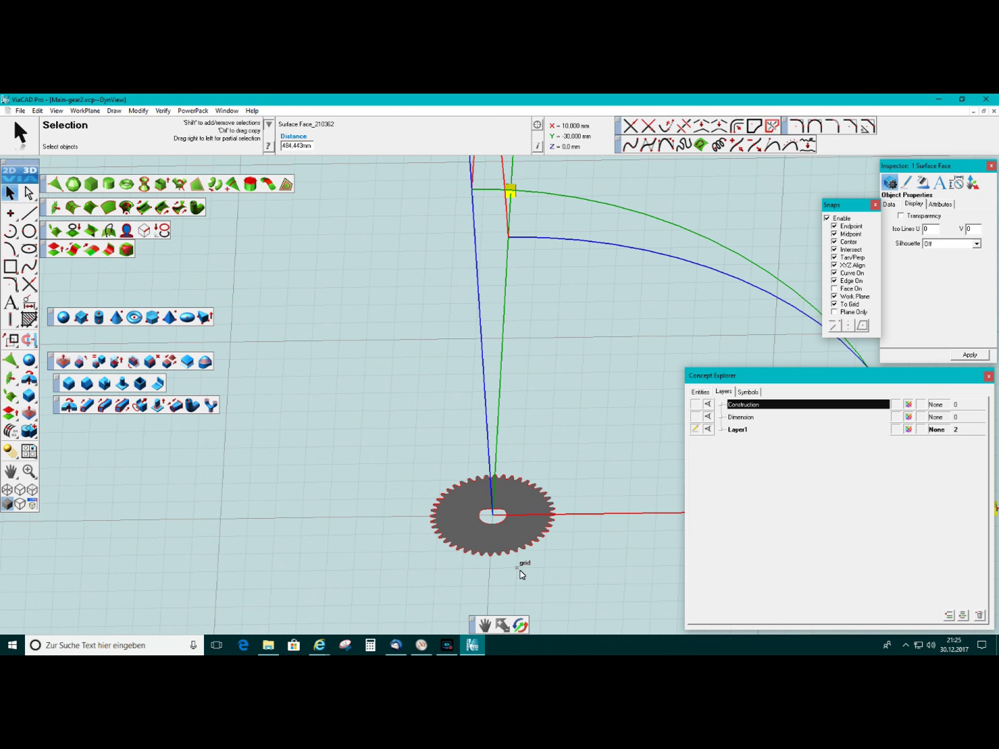
{"action": "left_click", "coordinate": [508, 543]}
{"action": "middle_click_drag", "start_coordinate": [507, 544], "coordinate": [503, 530]}
{"action": "scroll", "coordinate": [499, 484], "scroll_direction": "up", "scroll_amount": 5}
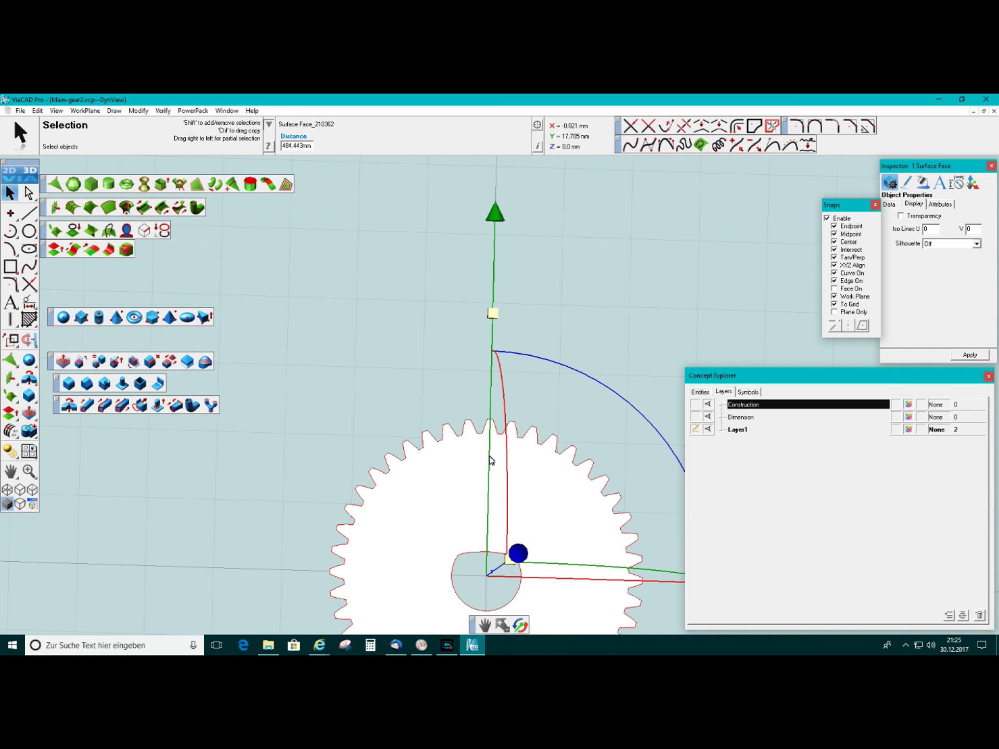
{"action": "scroll", "coordinate": [491, 457], "scroll_direction": "up", "scroll_amount": 1}
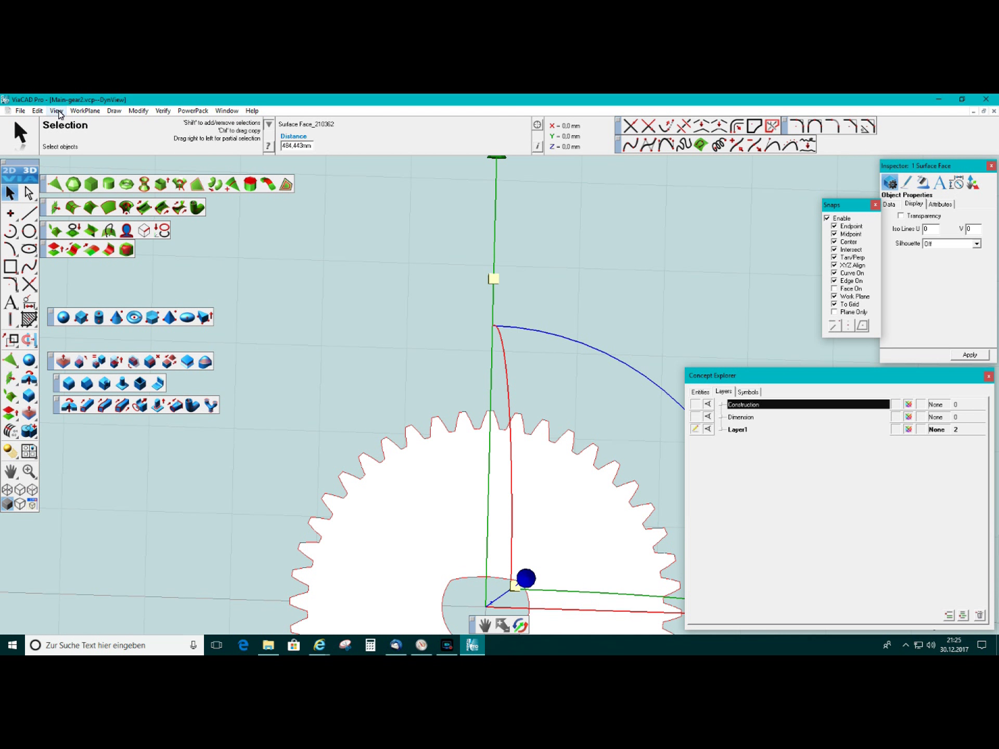
{"action": "left_click", "coordinate": [56, 111]}
{"action": "left_click", "coordinate": [73, 160]}
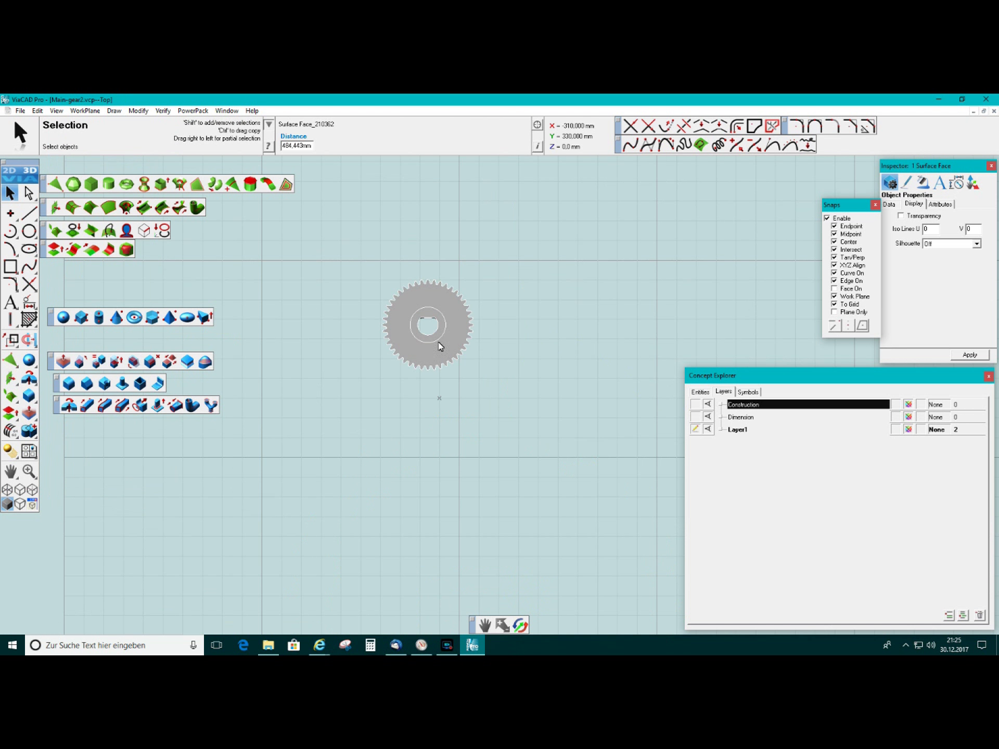
{"action": "scroll", "coordinate": [422, 304], "scroll_direction": "up", "scroll_amount": 3}
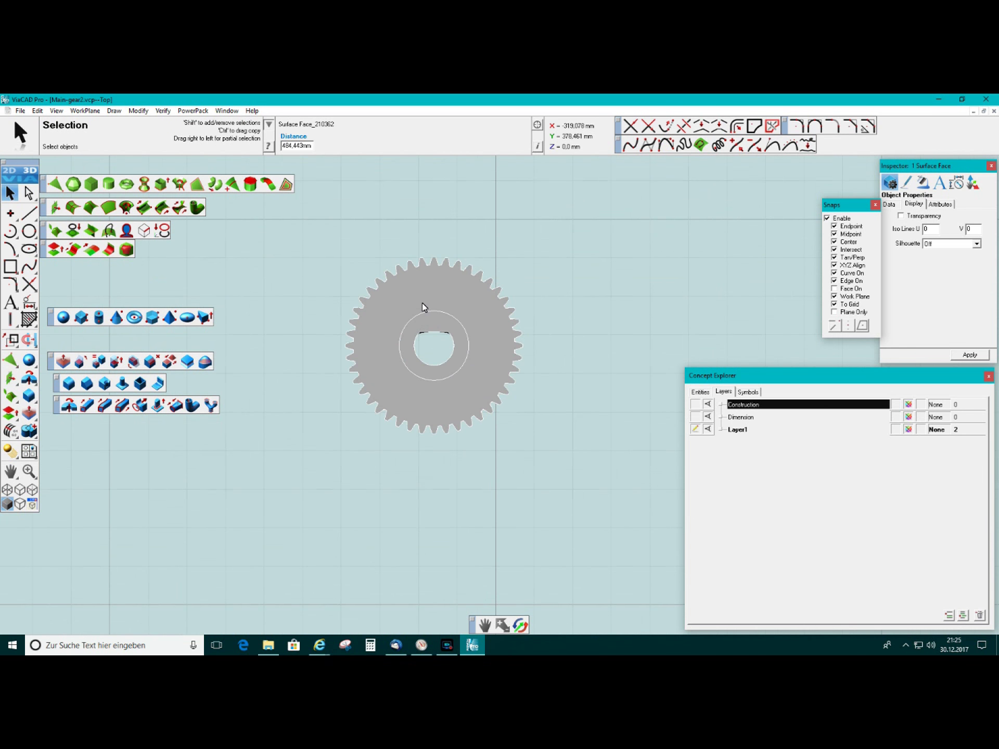
{"action": "scroll", "coordinate": [423, 307], "scroll_direction": "down", "scroll_amount": 7}
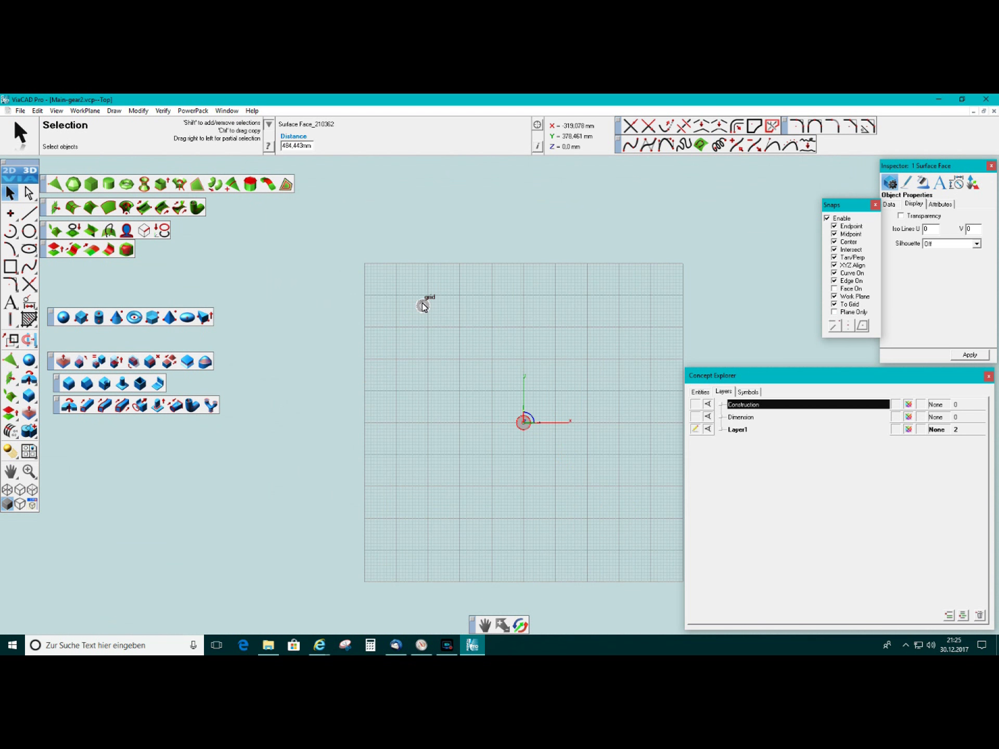
Draw a straight line about 2.23 mm long across the base of the gear's uppermost tooth, from root corner to root corner
{"action": "scroll", "coordinate": [526, 424], "scroll_direction": "up", "scroll_amount": 7}
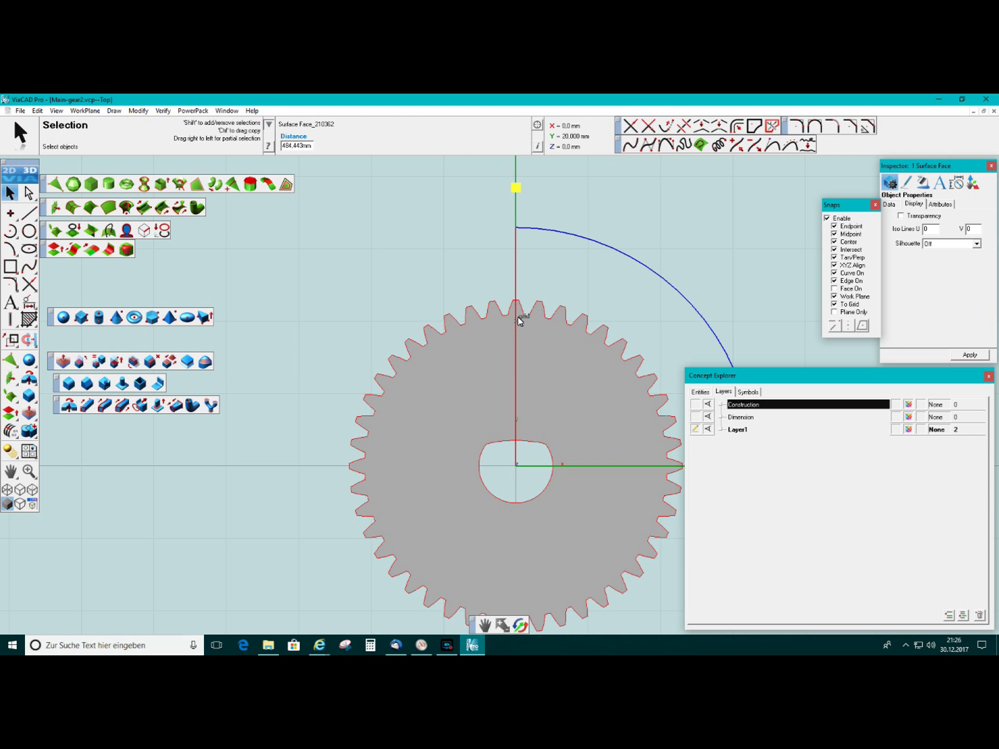
{"action": "scroll", "coordinate": [517, 317], "scroll_direction": "up", "scroll_amount": 3}
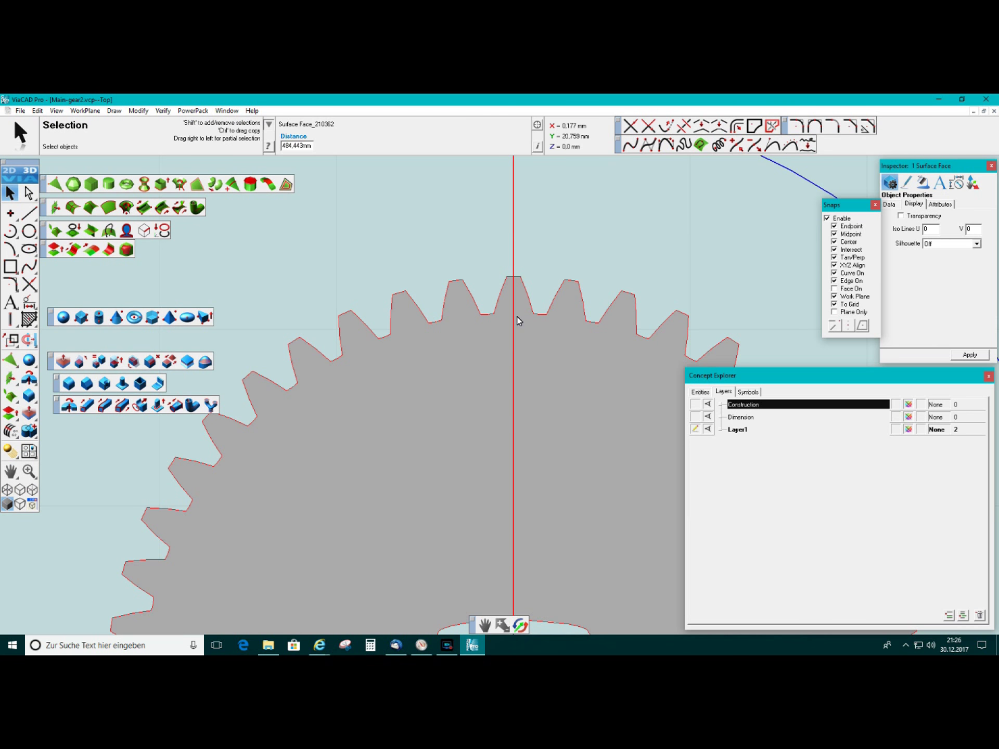
{"action": "left_click", "coordinate": [29, 213]}
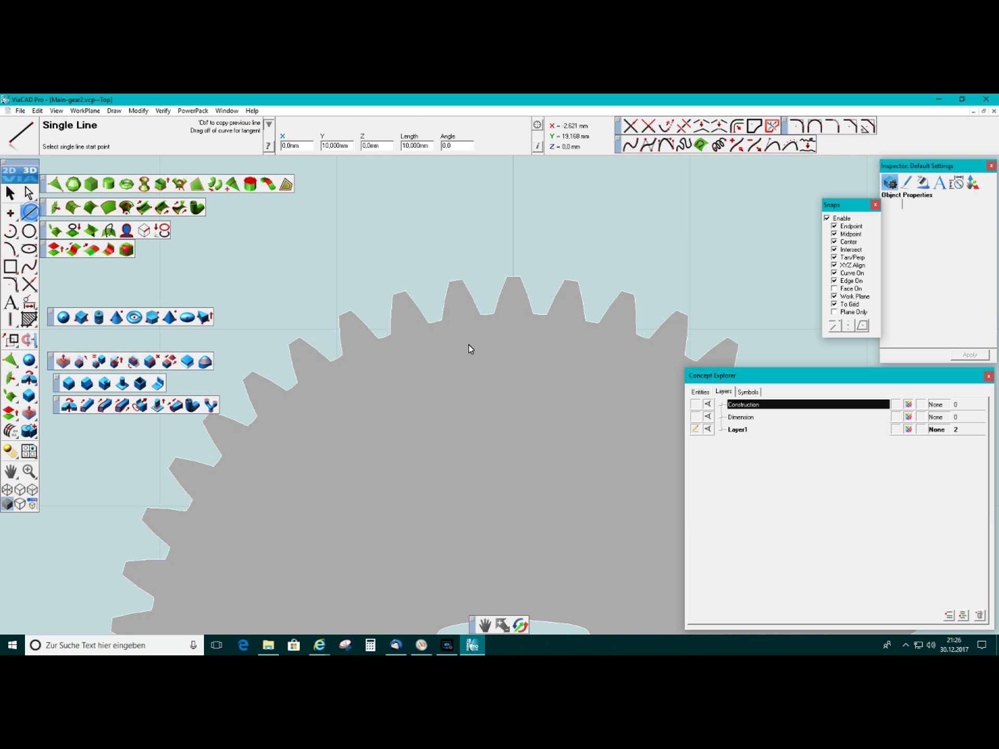
{"action": "left_click", "coordinate": [496, 321]}
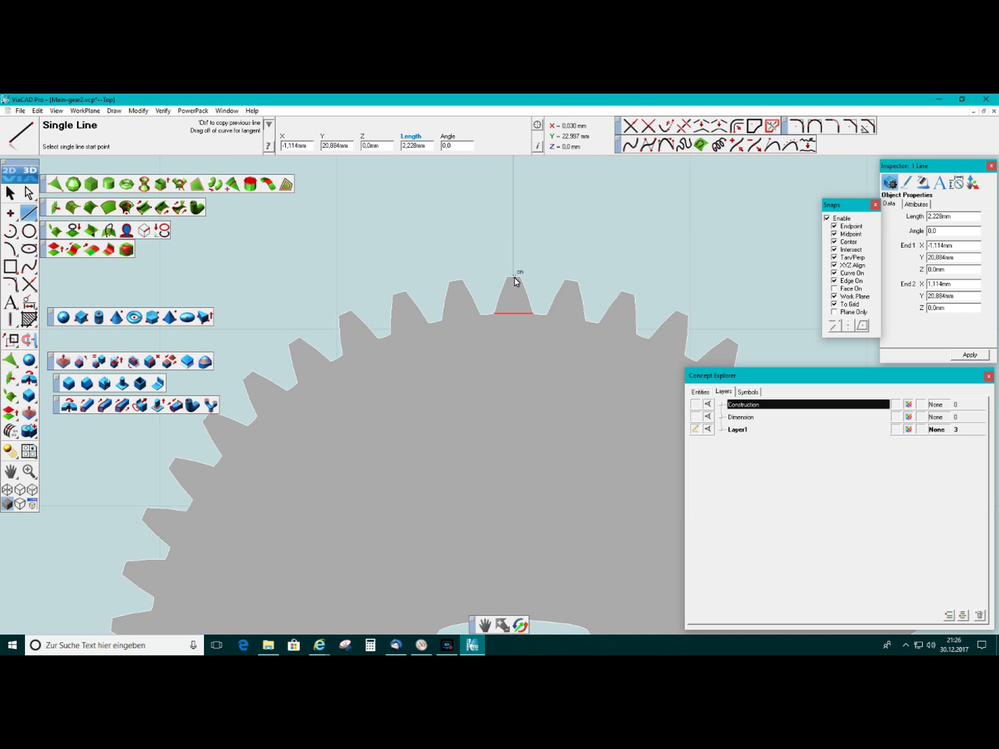
Trace the uppermost tooth's left flank with two lines, from the base corner through the flank's kink to the tip corner
{"action": "scroll", "coordinate": [514, 278], "scroll_direction": "up", "scroll_amount": 3}
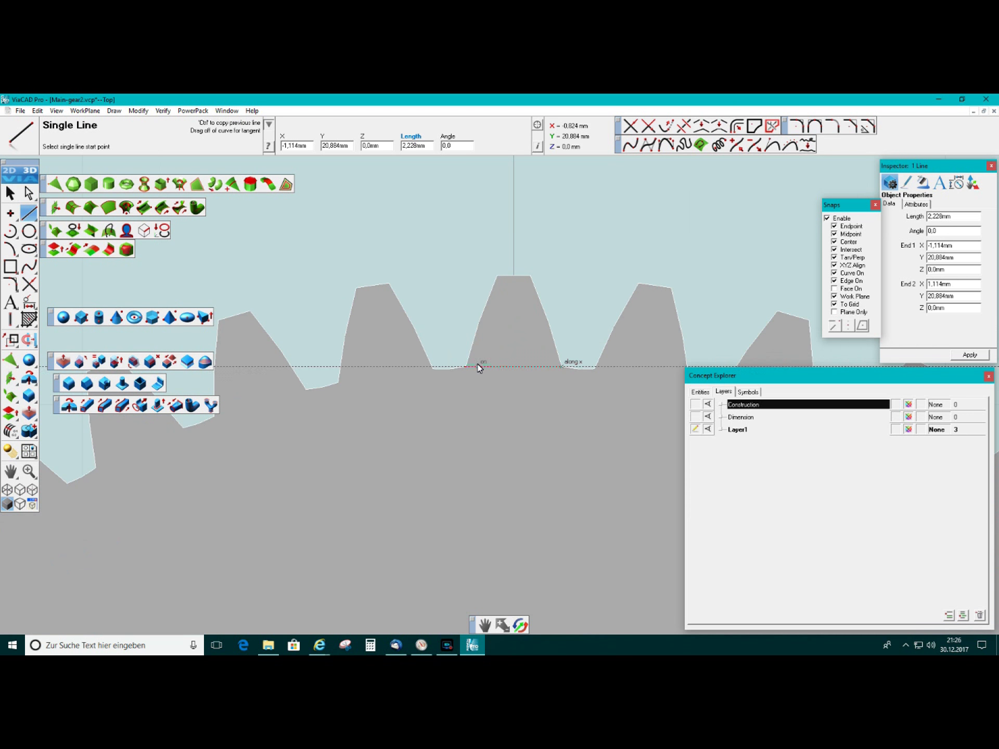
{"action": "left_click", "coordinate": [467, 367]}
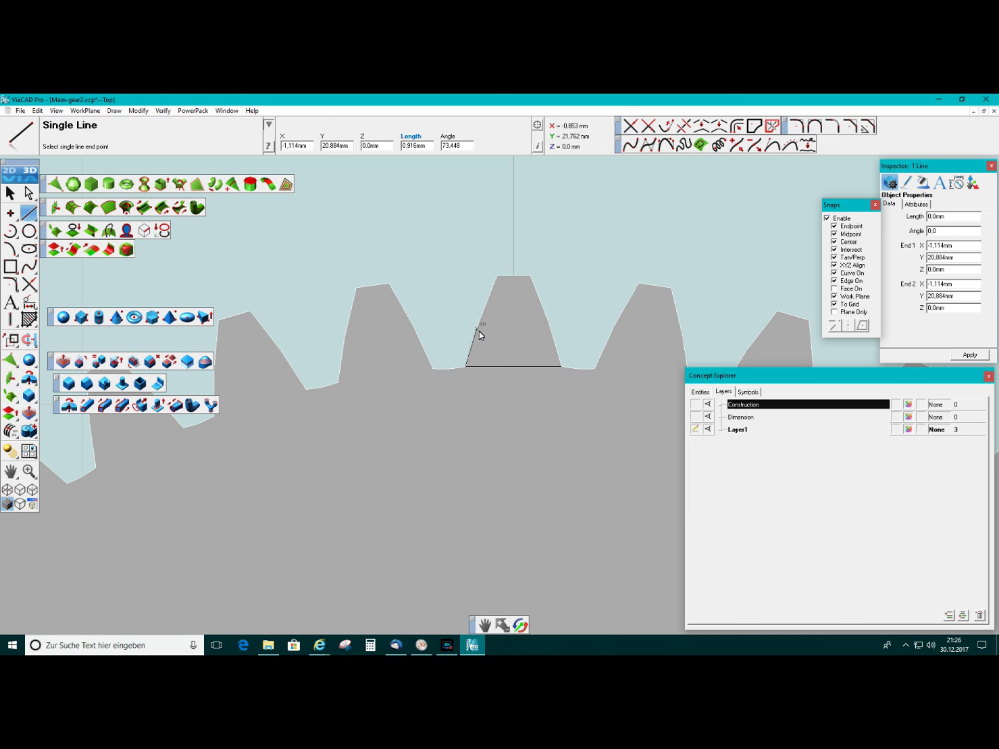
{"action": "scroll", "coordinate": [480, 327], "scroll_direction": "up", "scroll_amount": 3}
{"action": "scroll", "coordinate": [480, 327], "scroll_direction": "up", "scroll_amount": 2}
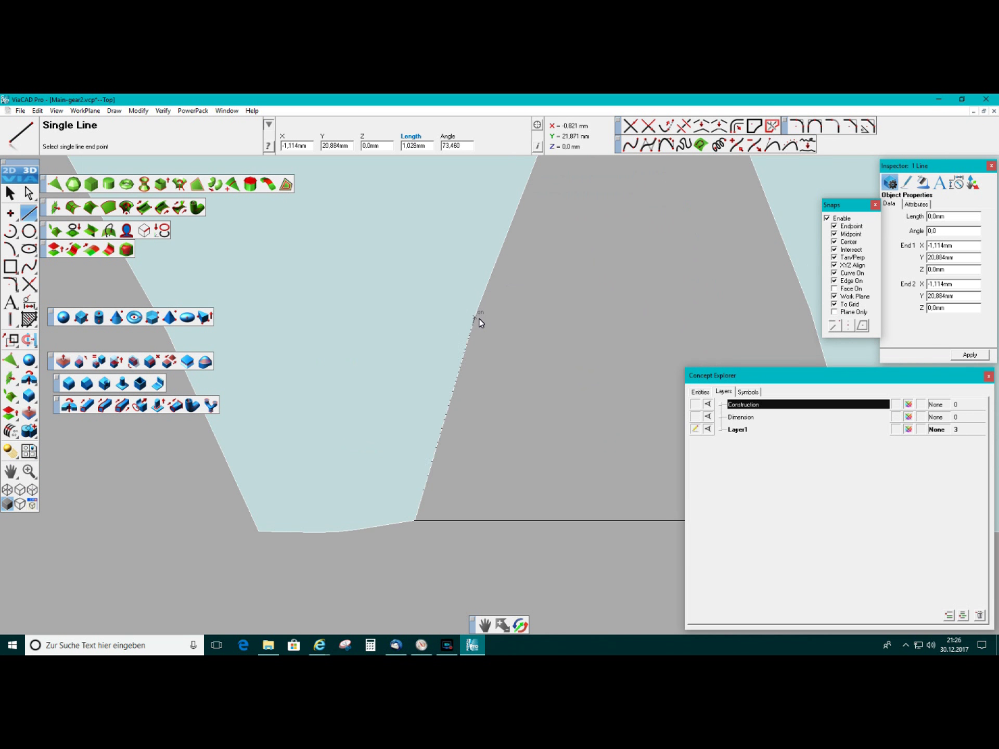
{"action": "left_click", "coordinate": [479, 311]}
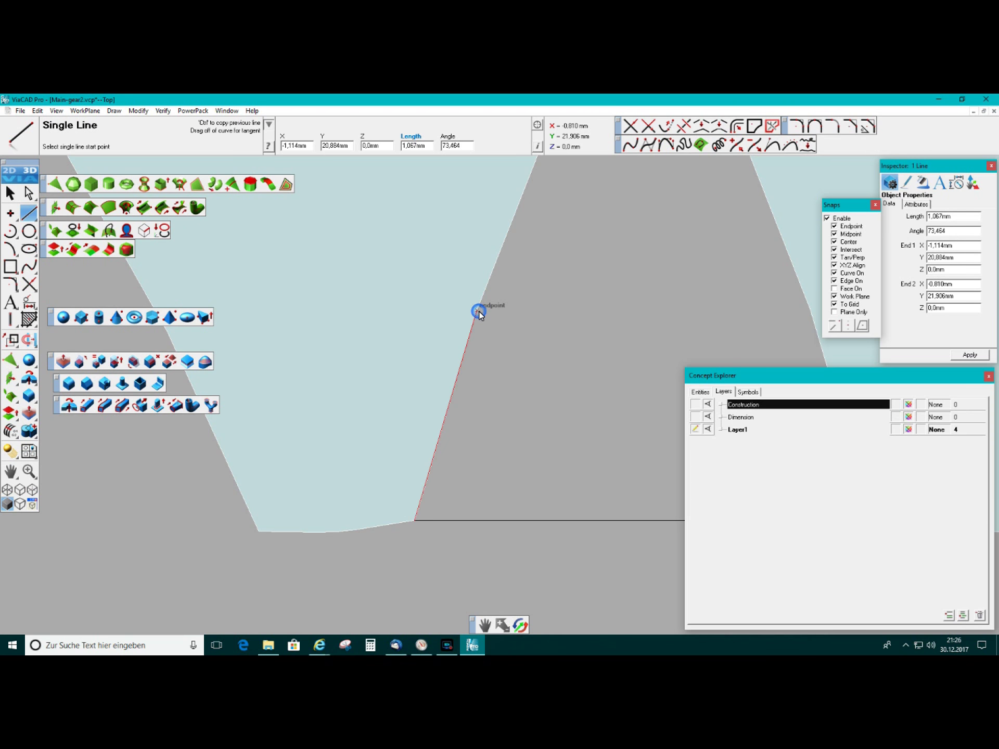
{"action": "scroll", "coordinate": [479, 311], "scroll_direction": "down", "scroll_amount": 3}
{"action": "left_click", "coordinate": [479, 312]}
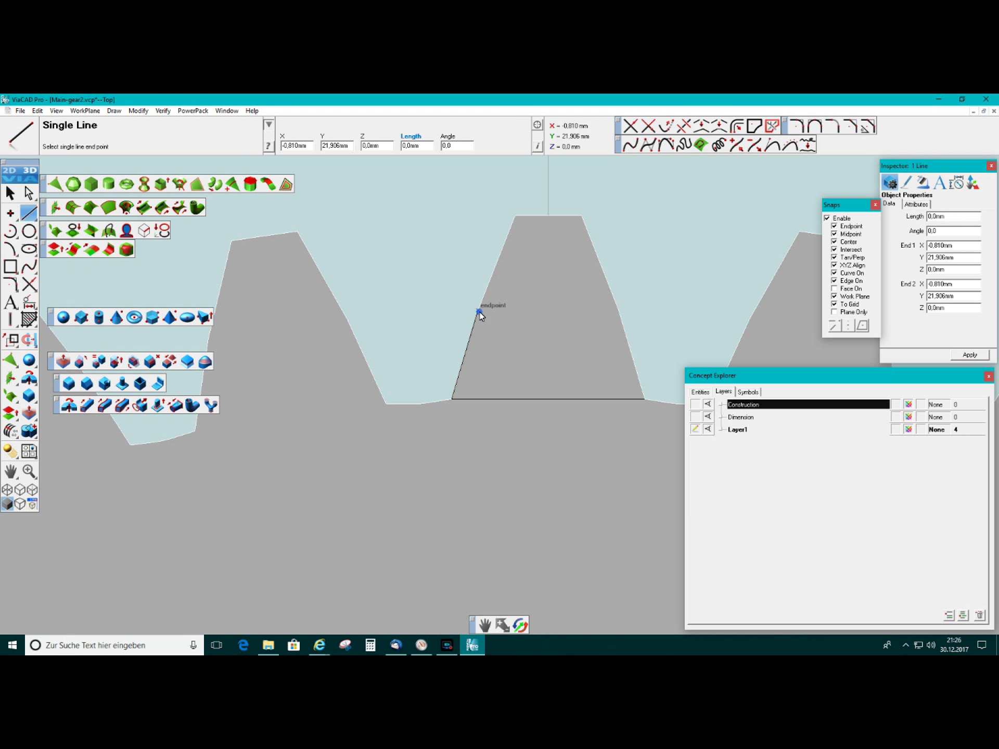
{"action": "left_click", "coordinate": [514, 216]}
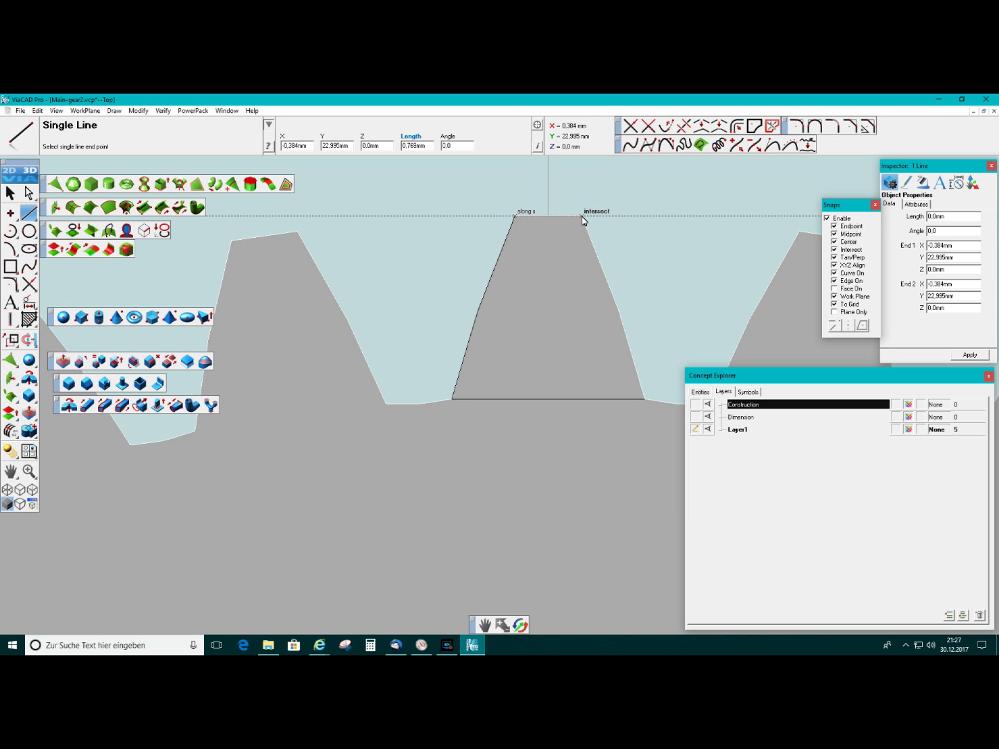
{"action": "left_click", "coordinate": [518, 217]}
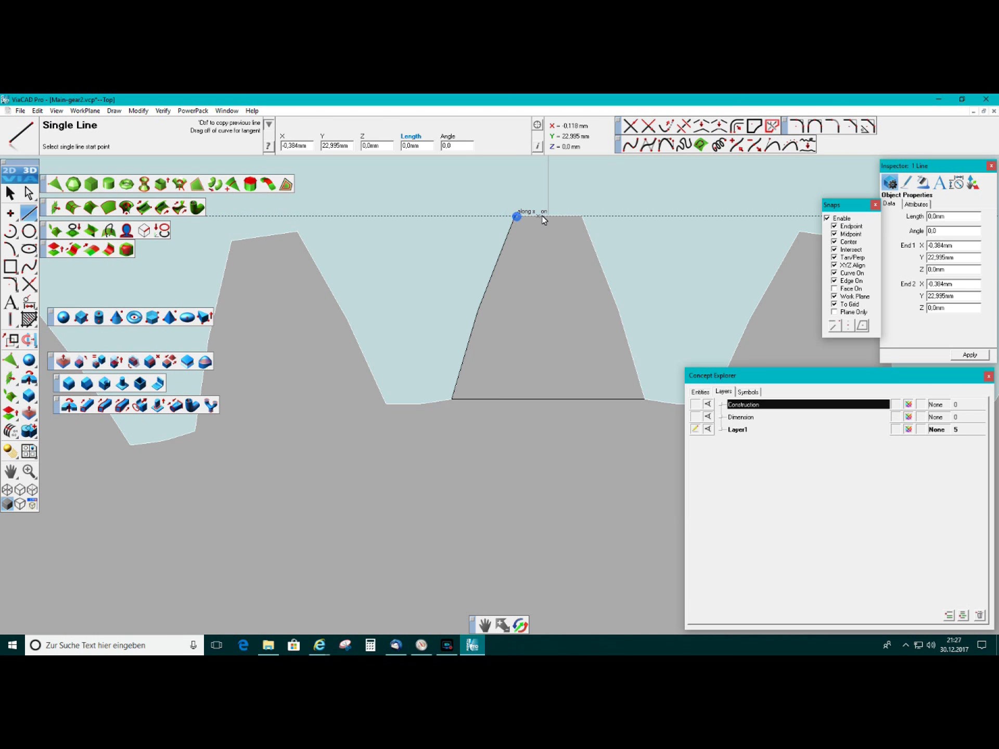
{"action": "left_click", "coordinate": [582, 217]}
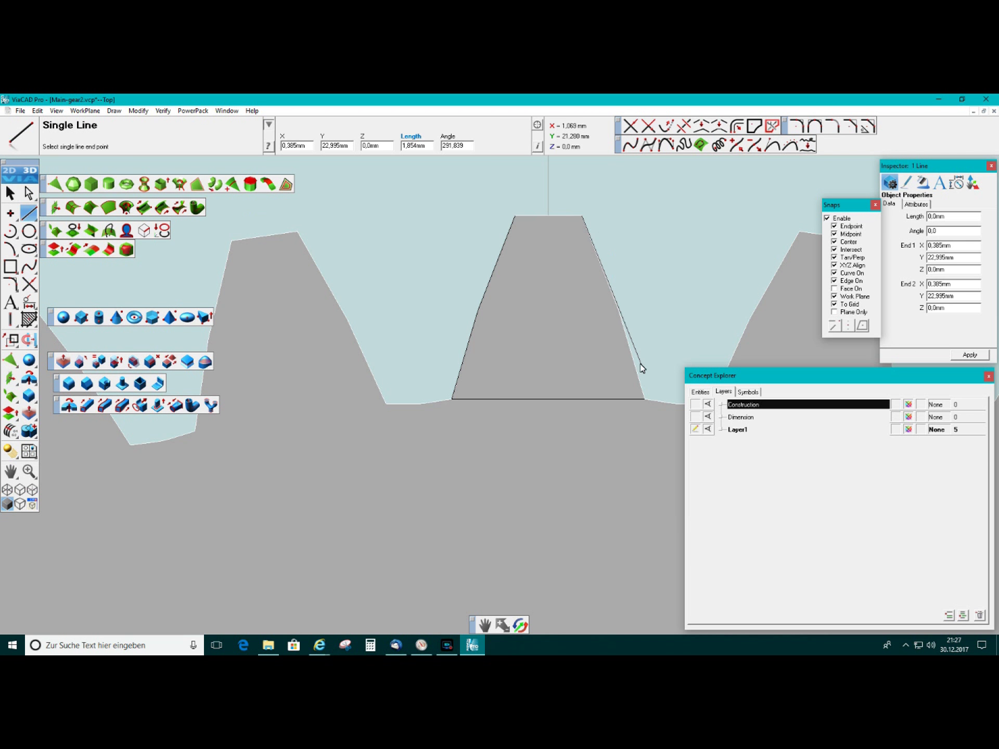
{"action": "left_click", "coordinate": [624, 302]}
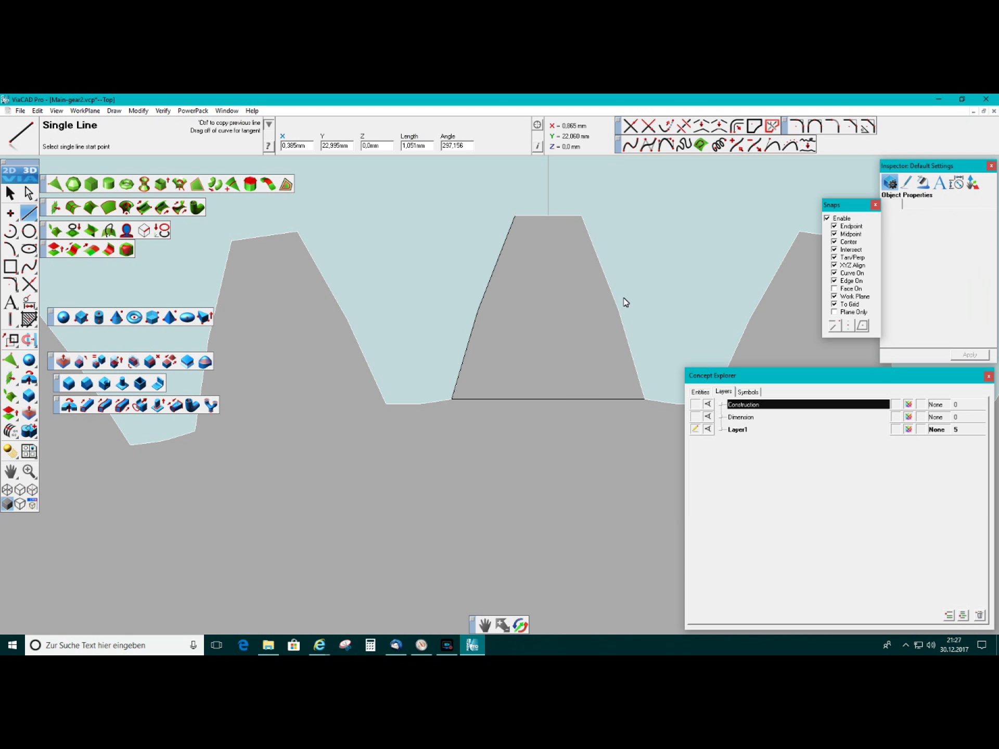
Draw the uppermost tooth's tip line and trace its right flank with two lines down to the base line's end
{"action": "left_click", "coordinate": [515, 217]}
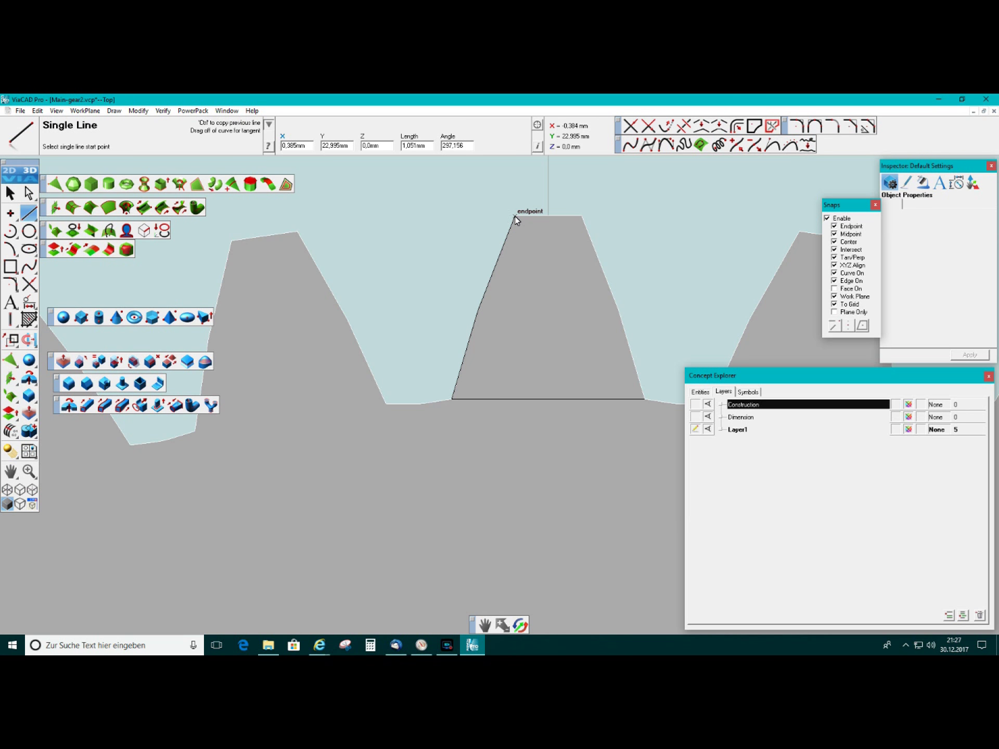
{"action": "left_click", "coordinate": [583, 216]}
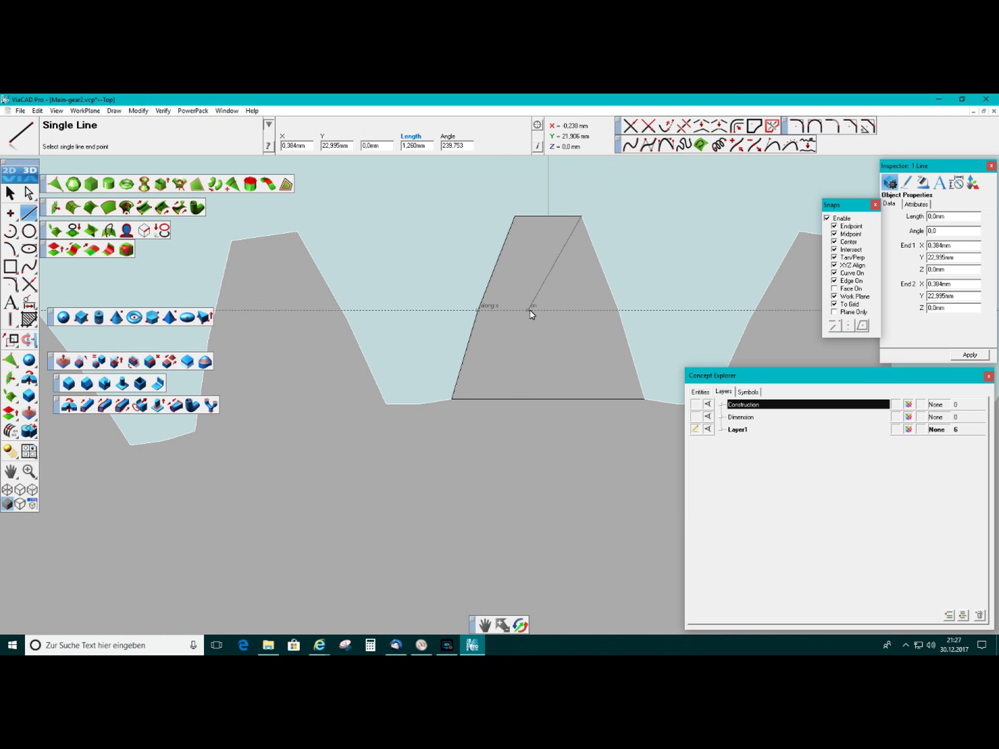
{"action": "left_click", "coordinate": [620, 314]}
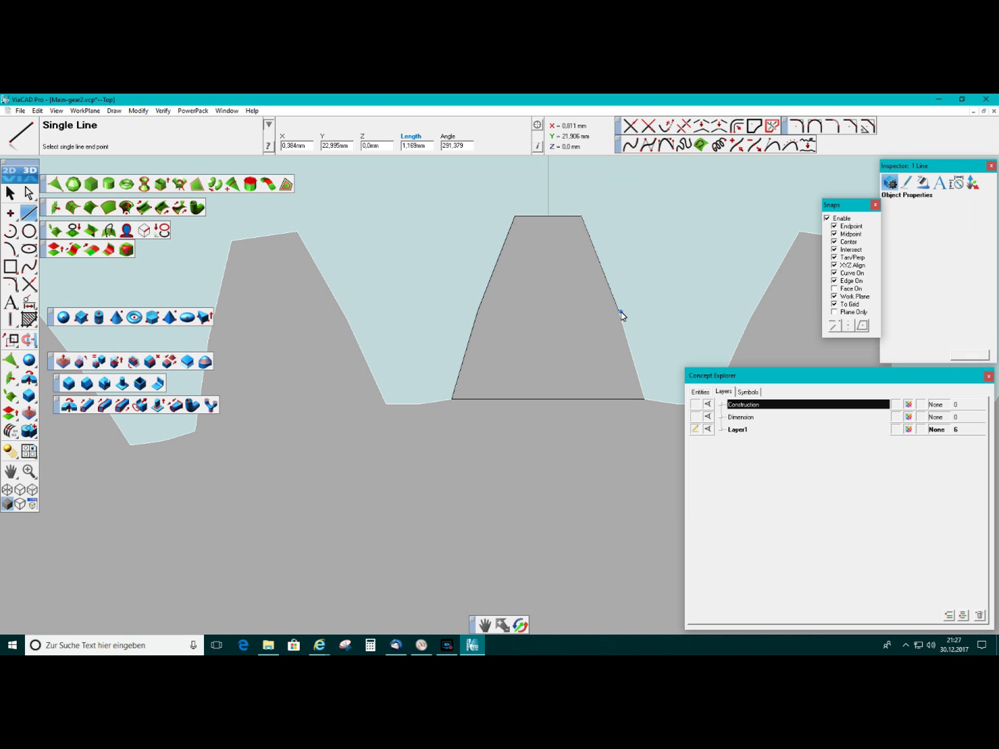
{"action": "left_click", "coordinate": [645, 400]}
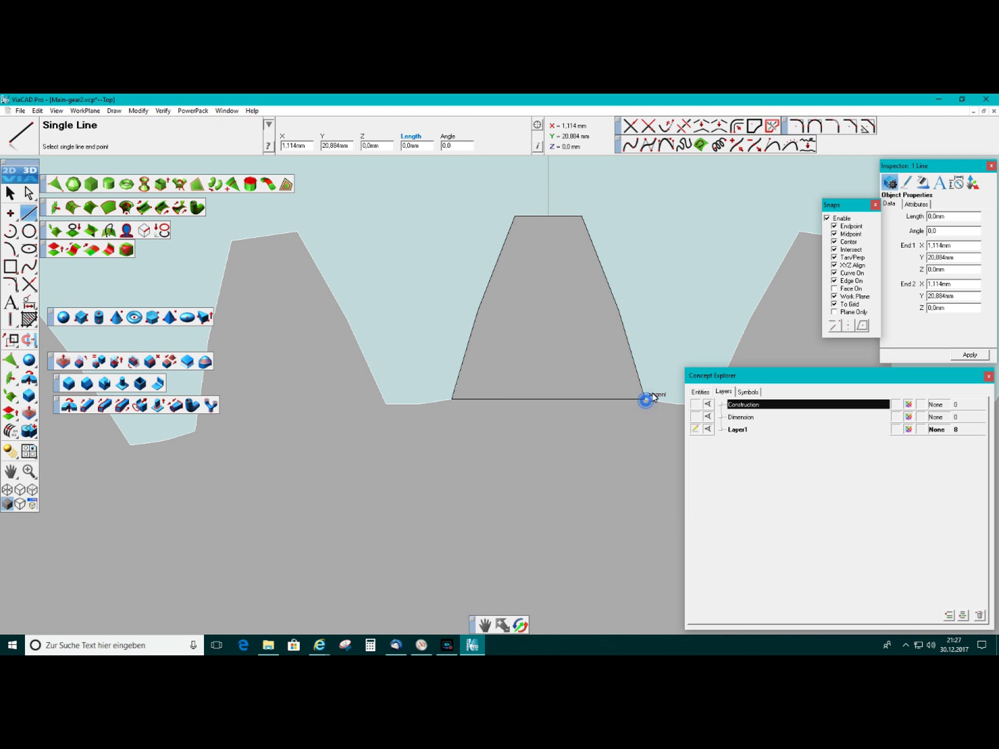
{"action": "key", "text": "Escape"}
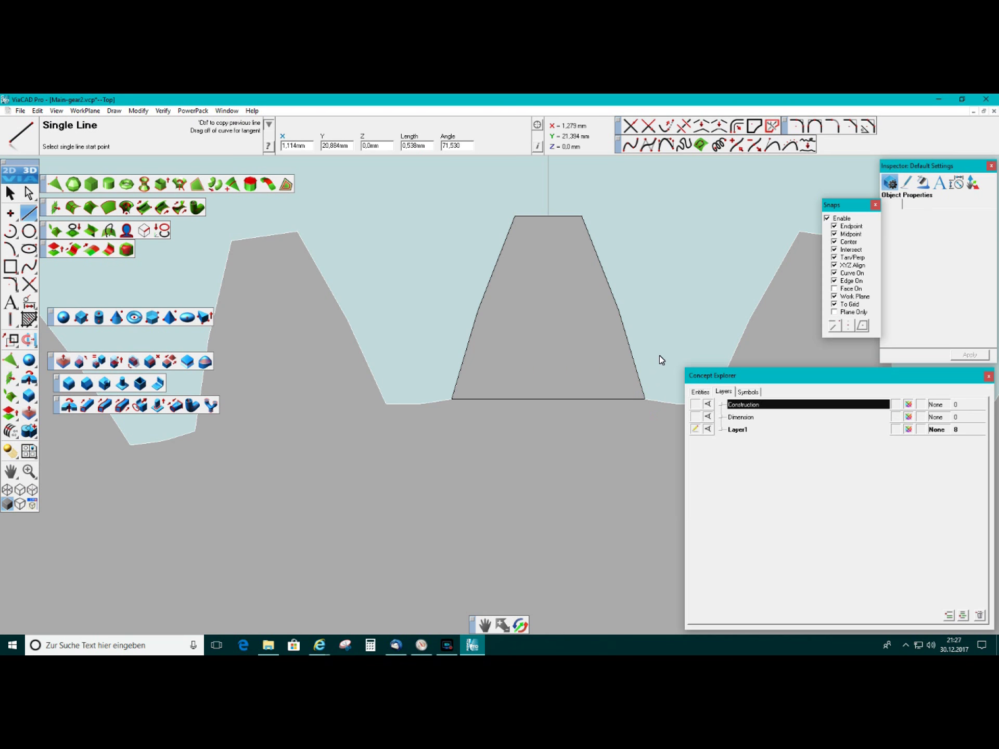
{"action": "left_click", "coordinate": [10, 193]}
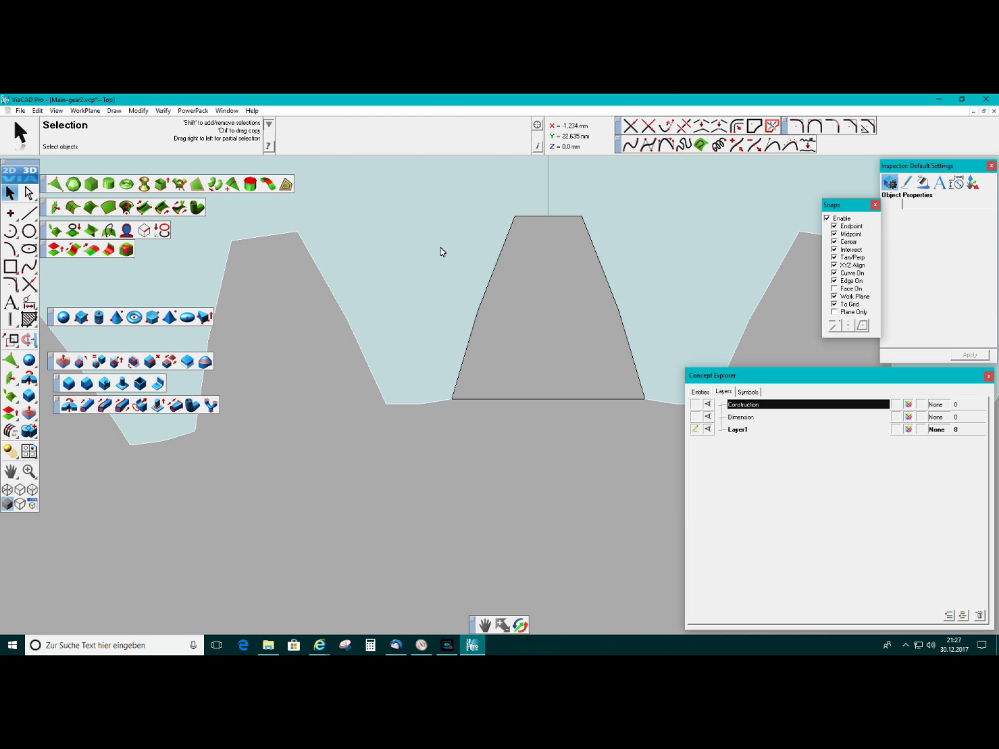
{"action": "scroll", "coordinate": [441, 251], "scroll_direction": "up", "scroll_amount": 1}
{"action": "scroll", "coordinate": [441, 250], "scroll_direction": "down", "scroll_amount": 1}
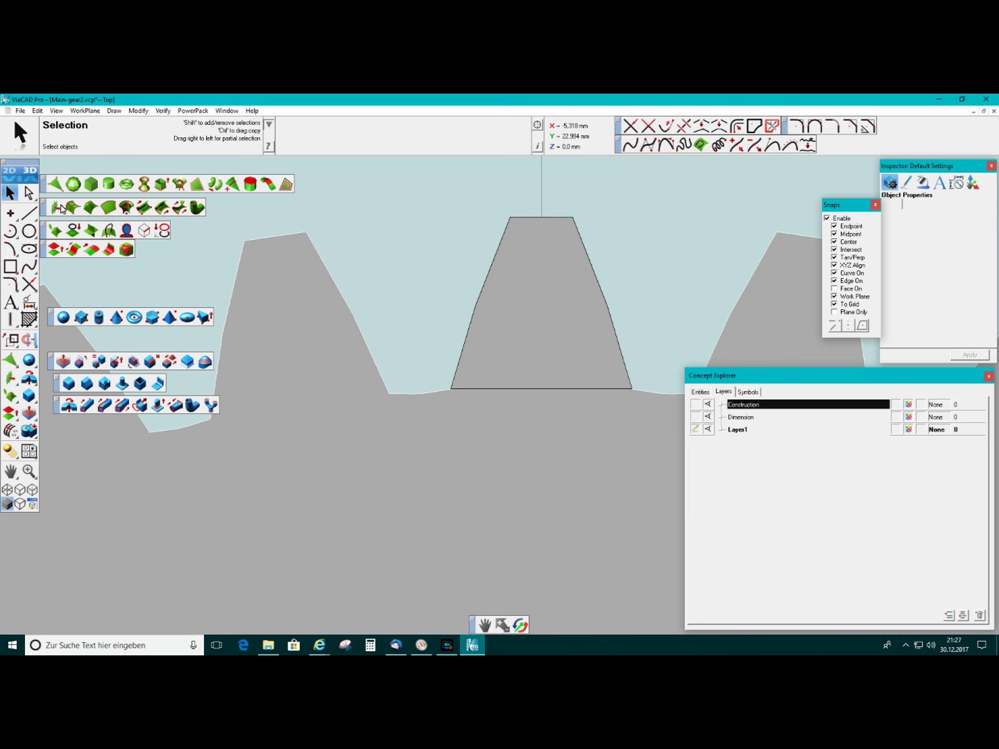
Draw a vertical centreline about 2.11 mm long from the midpoint of the uppermost tooth's tip line to its base line
{"action": "left_click", "coordinate": [28, 214]}
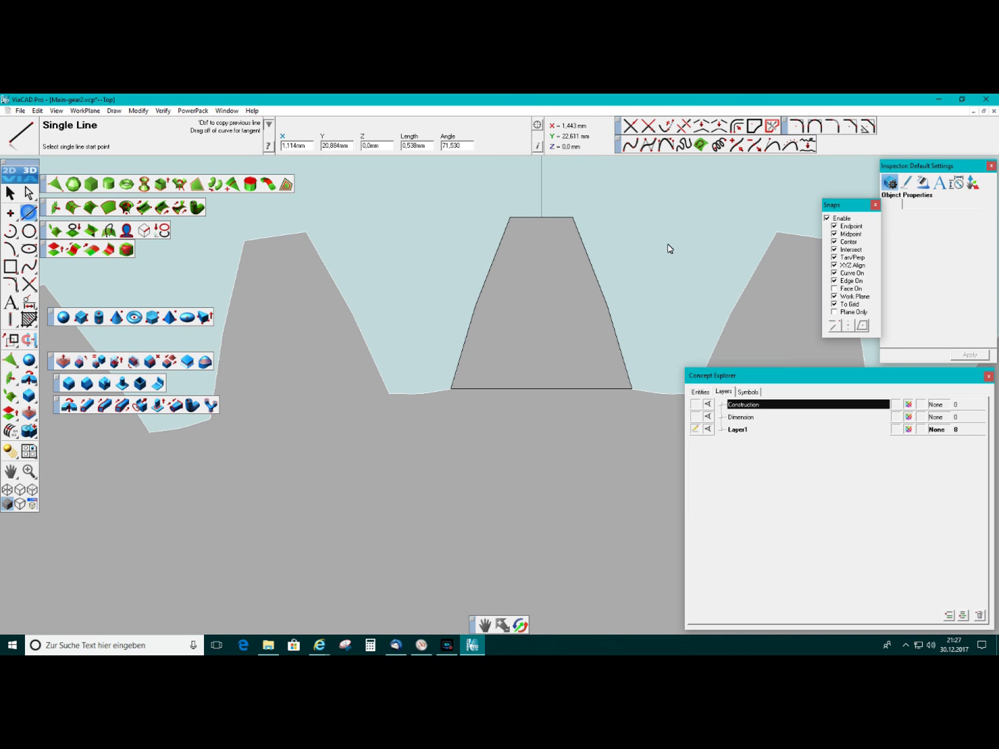
{"action": "left_click", "coordinate": [542, 218]}
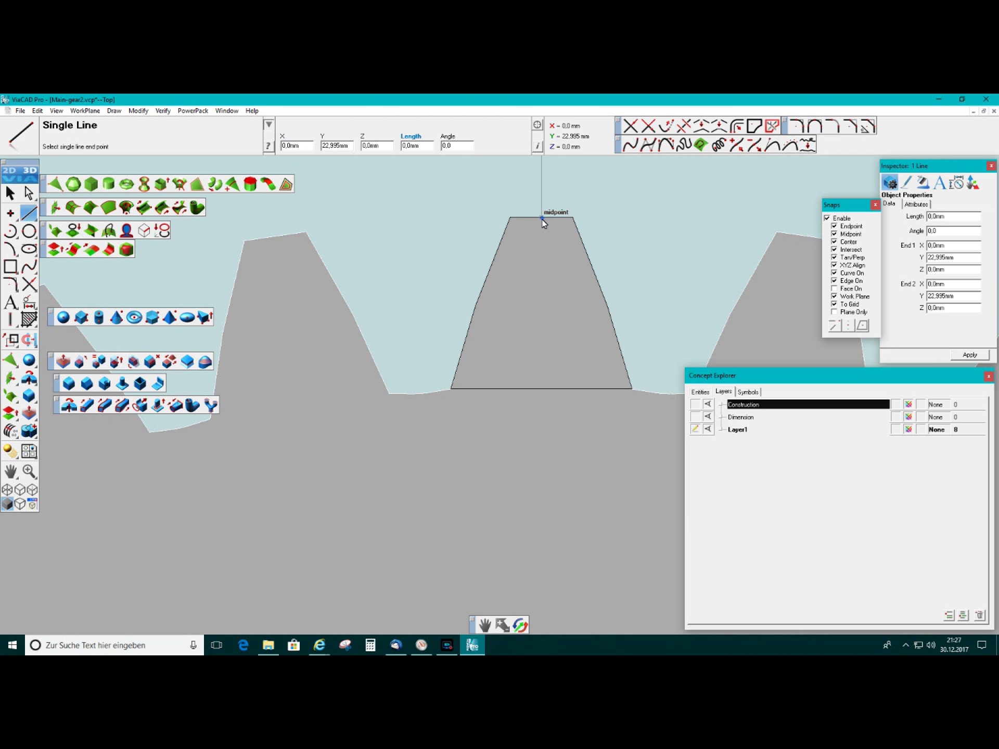
{"action": "left_click", "coordinate": [542, 390]}
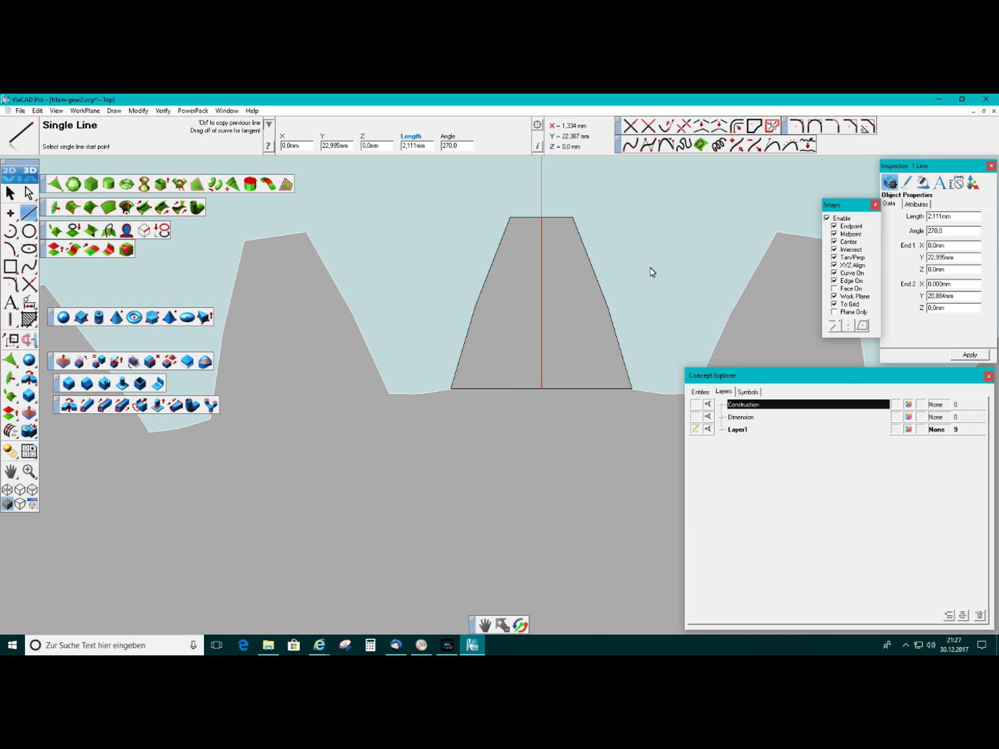
Draw a line across the tip of the adjacent tooth to the right, from corner to corner
{"action": "middle_click_drag", "start_coordinate": [678, 271], "coordinate": [457, 229]}
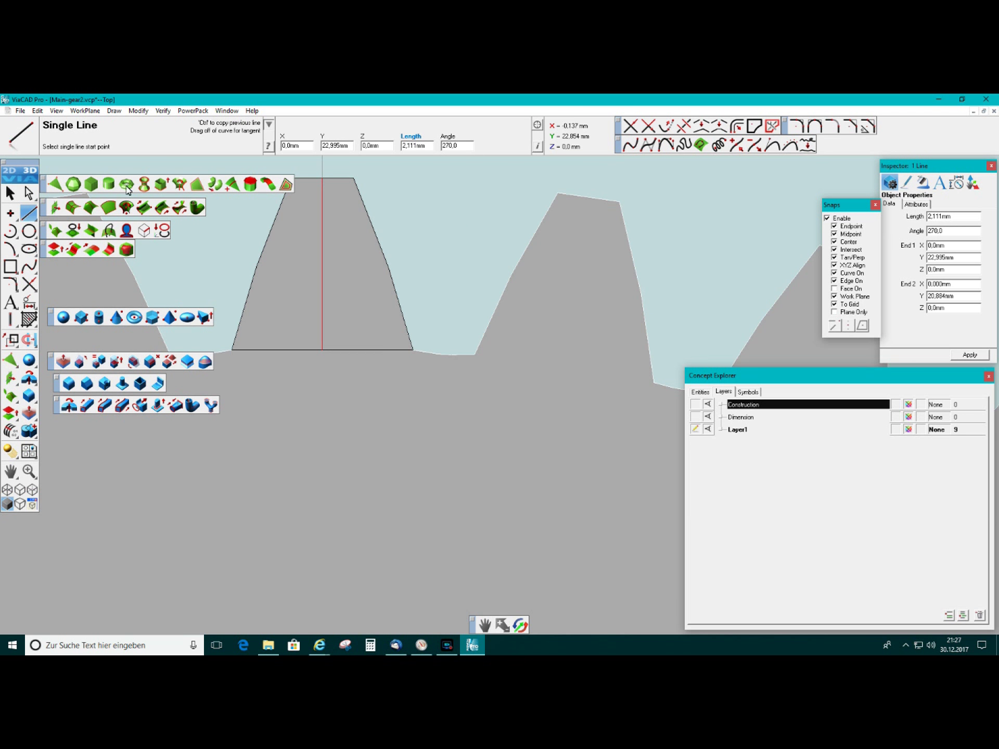
{"action": "left_click", "coordinate": [558, 194]}
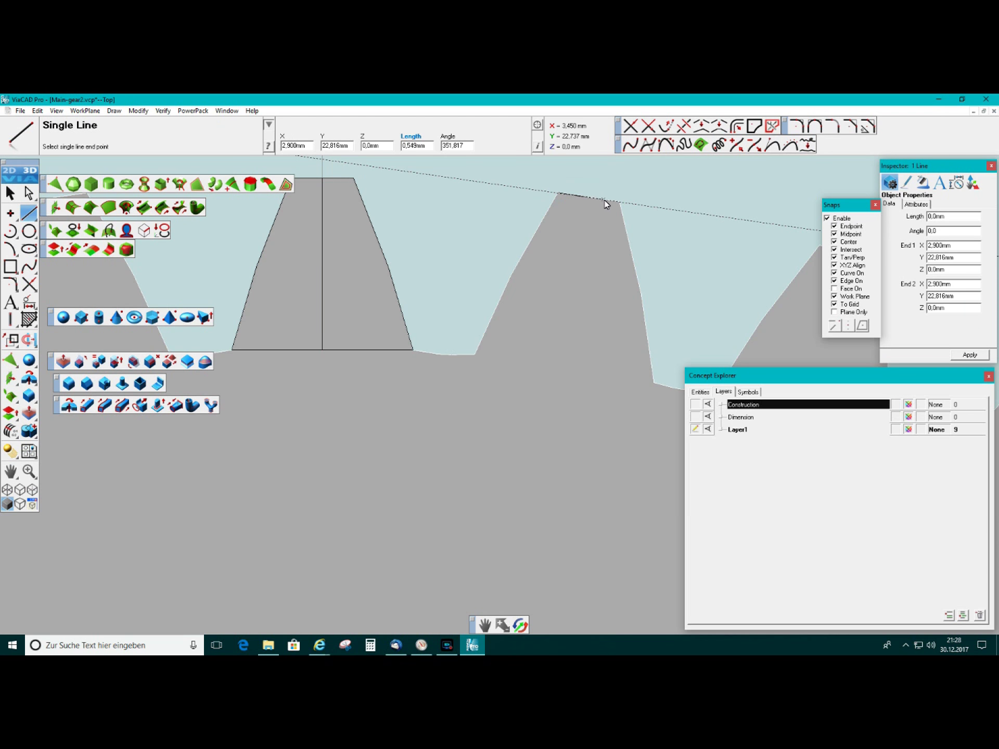
{"action": "left_click", "coordinate": [620, 202]}
Draw the adjacent tooth's base line, about 2.23 mm long, and join the tip and base midpoints with a centreline about 2.13 mm long
{"action": "left_click", "coordinate": [476, 356]}
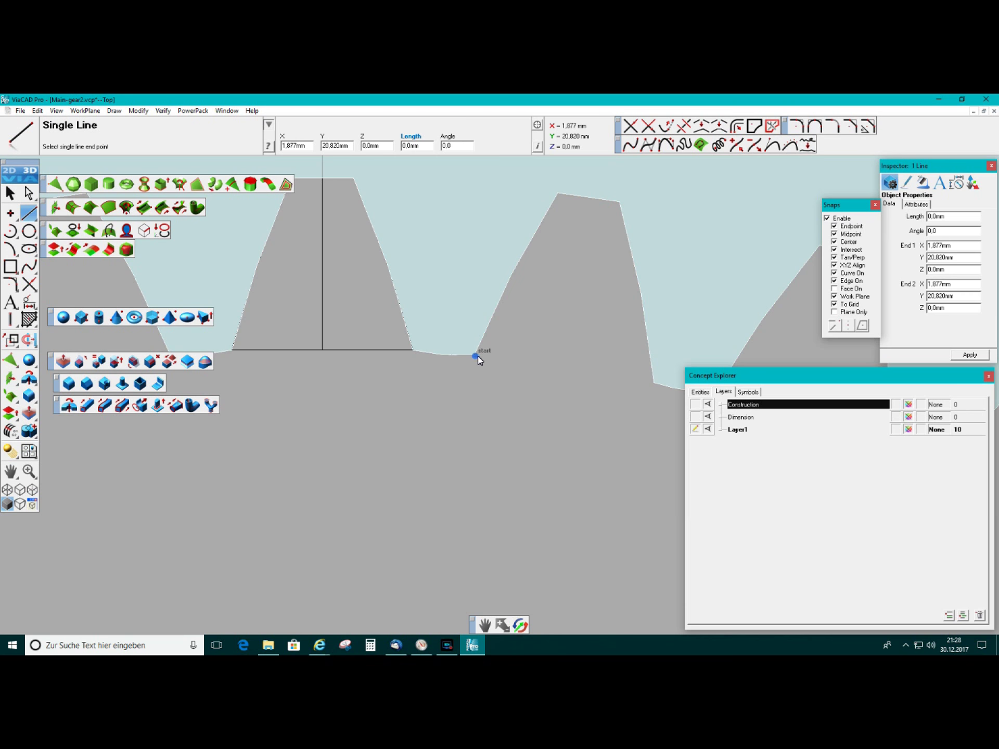
{"action": "scroll", "coordinate": [655, 385], "scroll_direction": "up", "scroll_amount": 2}
{"action": "scroll", "coordinate": [654, 383], "scroll_direction": "down", "scroll_amount": 2}
{"action": "left_click", "coordinate": [654, 382]}
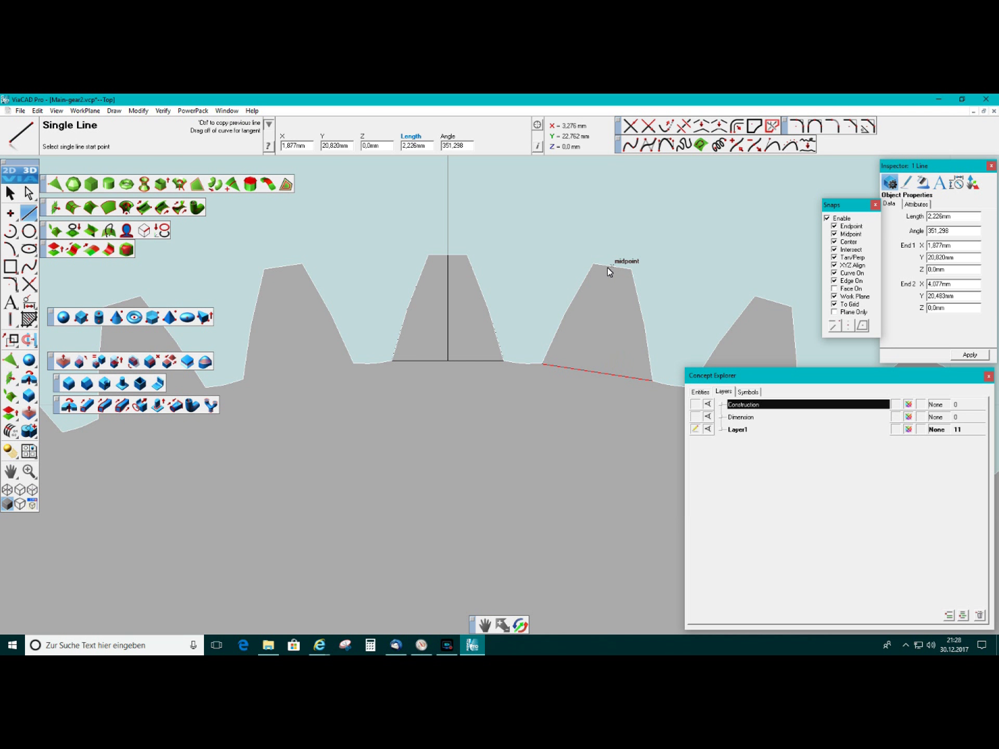
{"action": "left_click", "coordinate": [612, 268]}
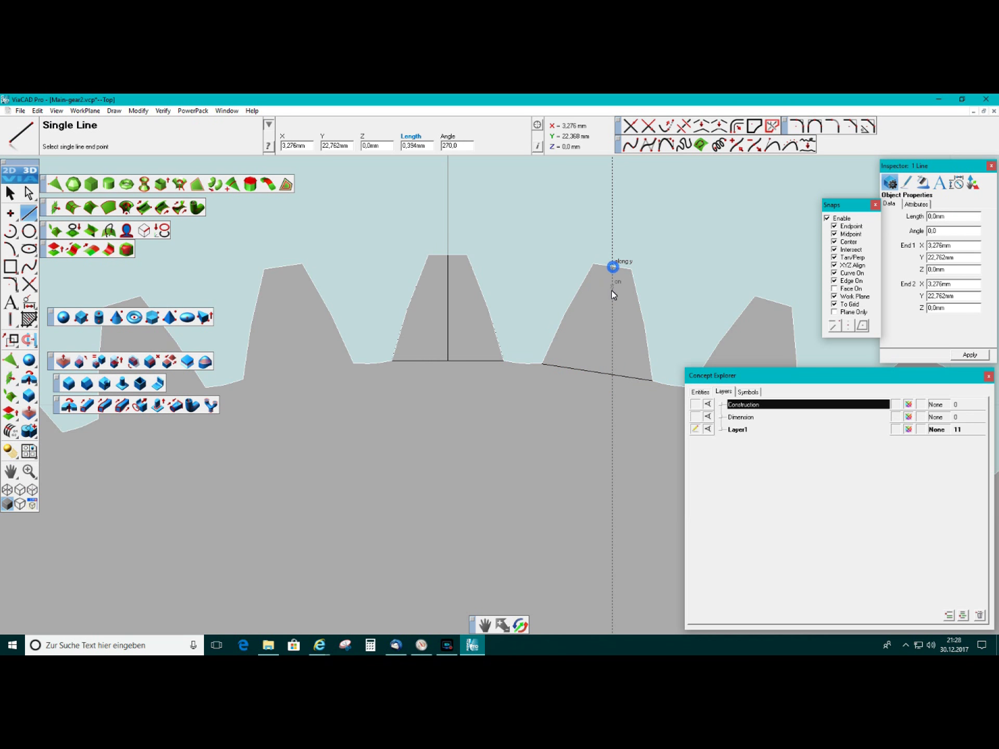
{"action": "left_click", "coordinate": [598, 374]}
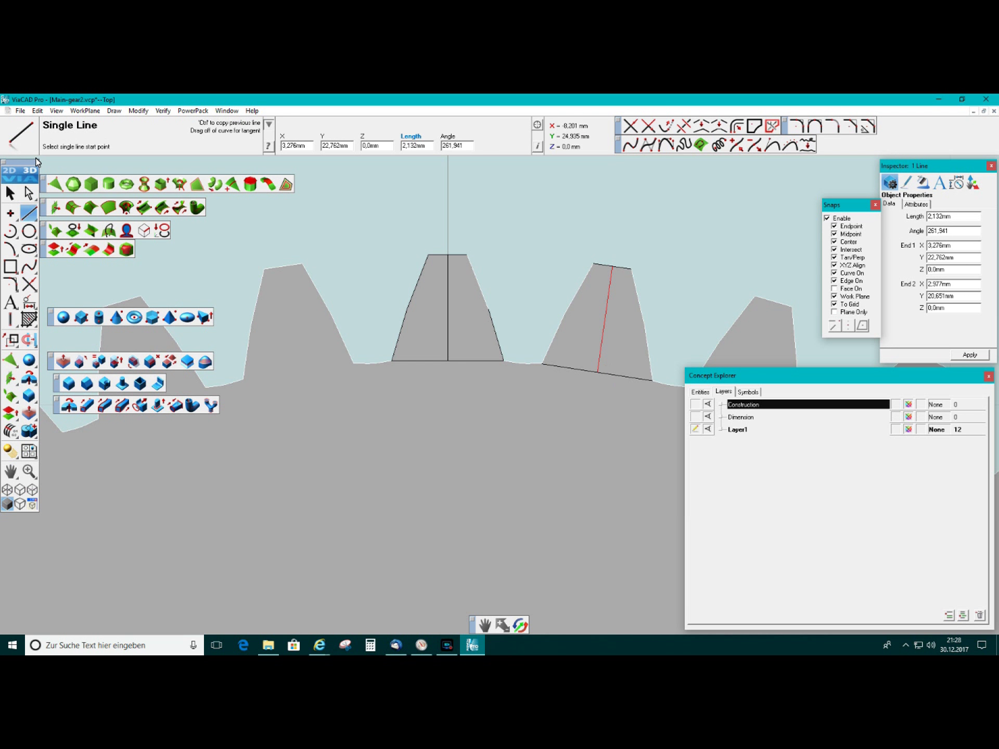
Measure the point-to-point distance between the tip midpoints of the two neighbouring teeth
{"action": "left_click", "coordinate": [162, 111]}
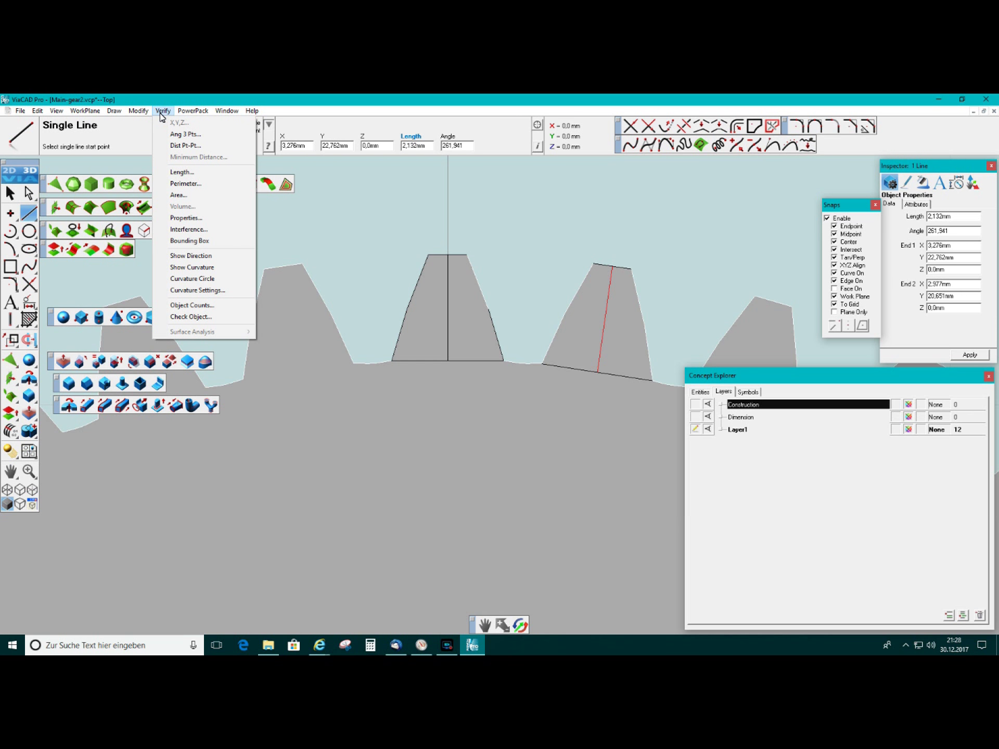
{"action": "left_click", "coordinate": [183, 146]}
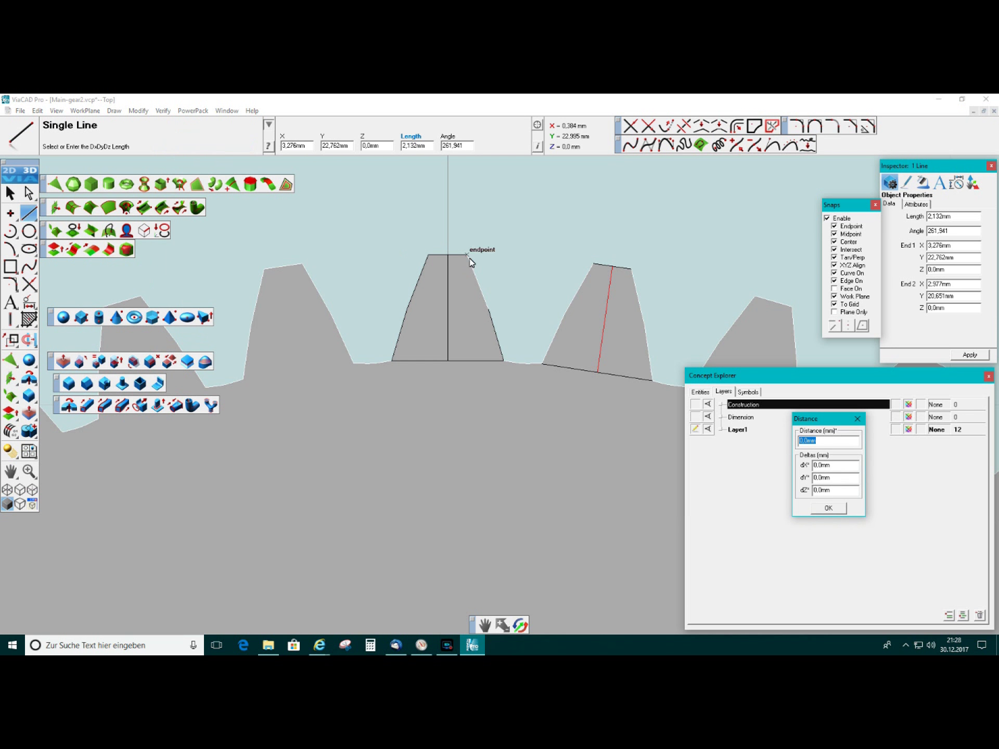
{"action": "left_click", "coordinate": [448, 255]}
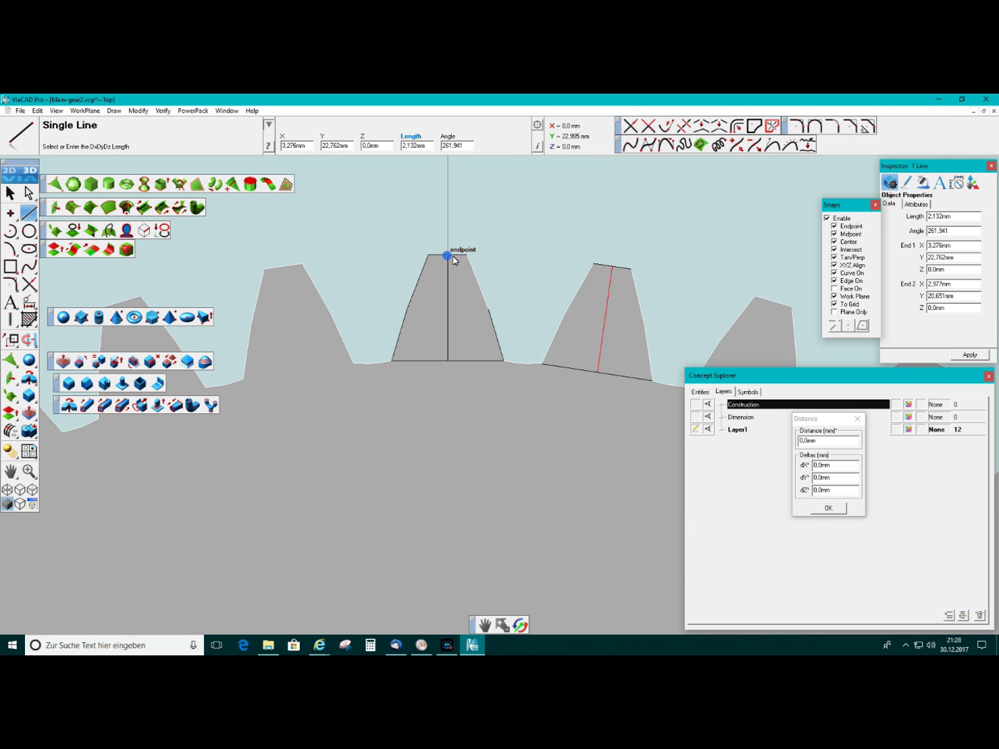
{"action": "left_click", "coordinate": [612, 267]}
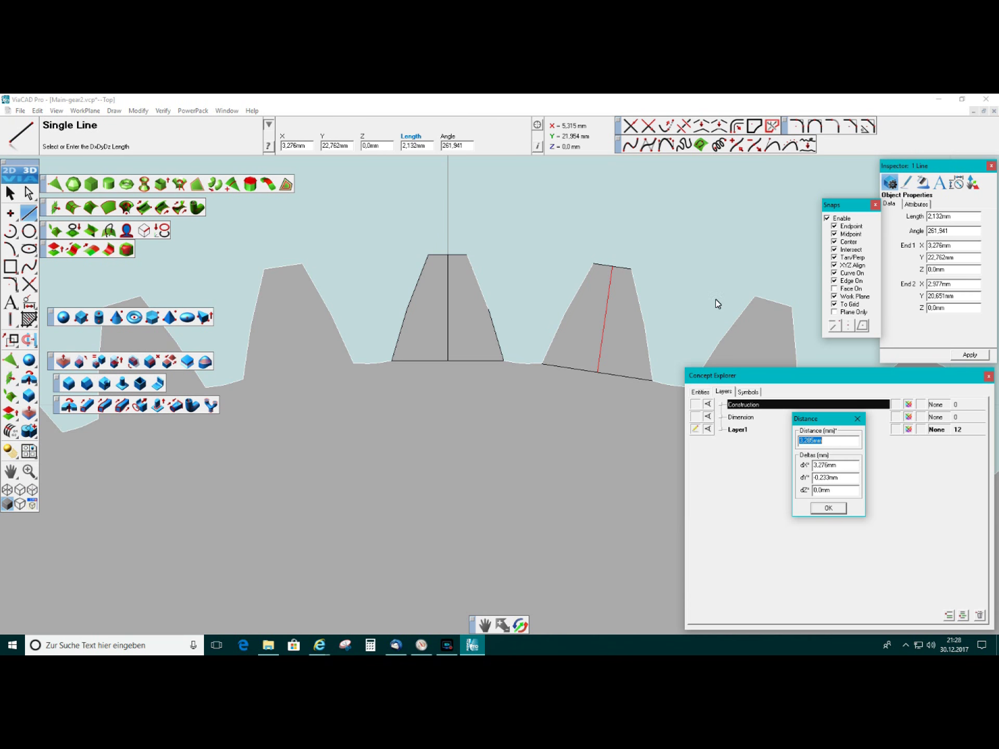
{"action": "scroll", "coordinate": [708, 283], "scroll_direction": "down", "scroll_amount": 4}
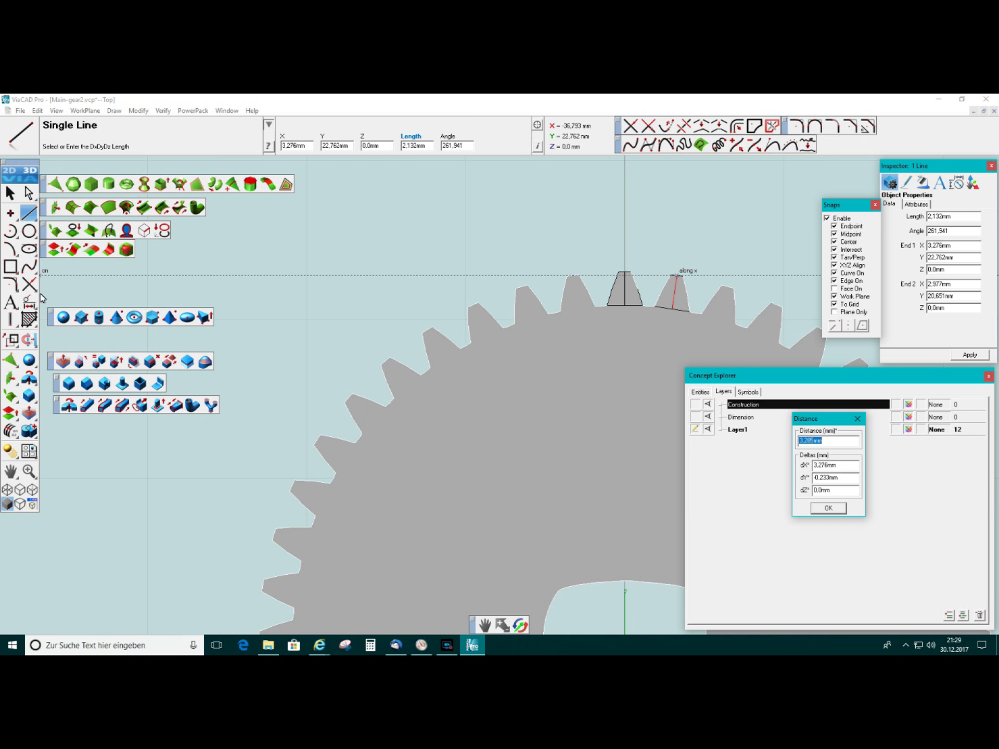
{"action": "key", "text": "BackSpace"}
{"action": "middle_click_drag", "start_coordinate": [333, 364], "coordinate": [226, 267]}
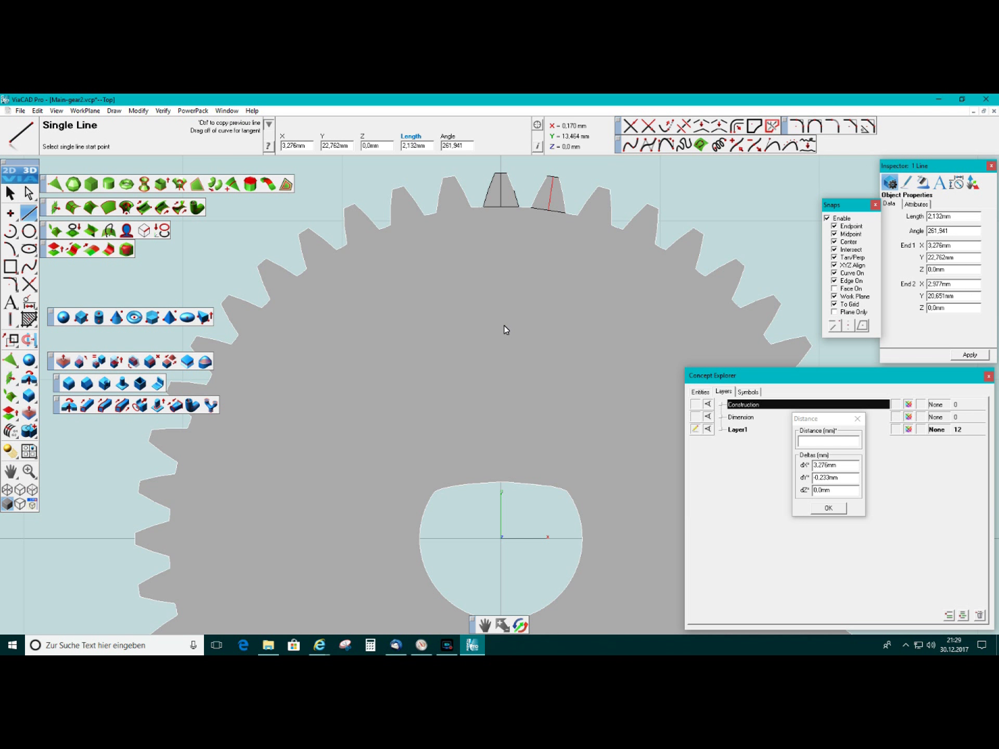
Draw a horizontal line about 1.21 mm long from the midpoint of the uppermost tooth's centreline out past its left flank
{"action": "scroll", "coordinate": [505, 328], "scroll_direction": "down", "scroll_amount": 1}
{"action": "scroll", "coordinate": [504, 328], "scroll_direction": "down", "scroll_amount": 1}
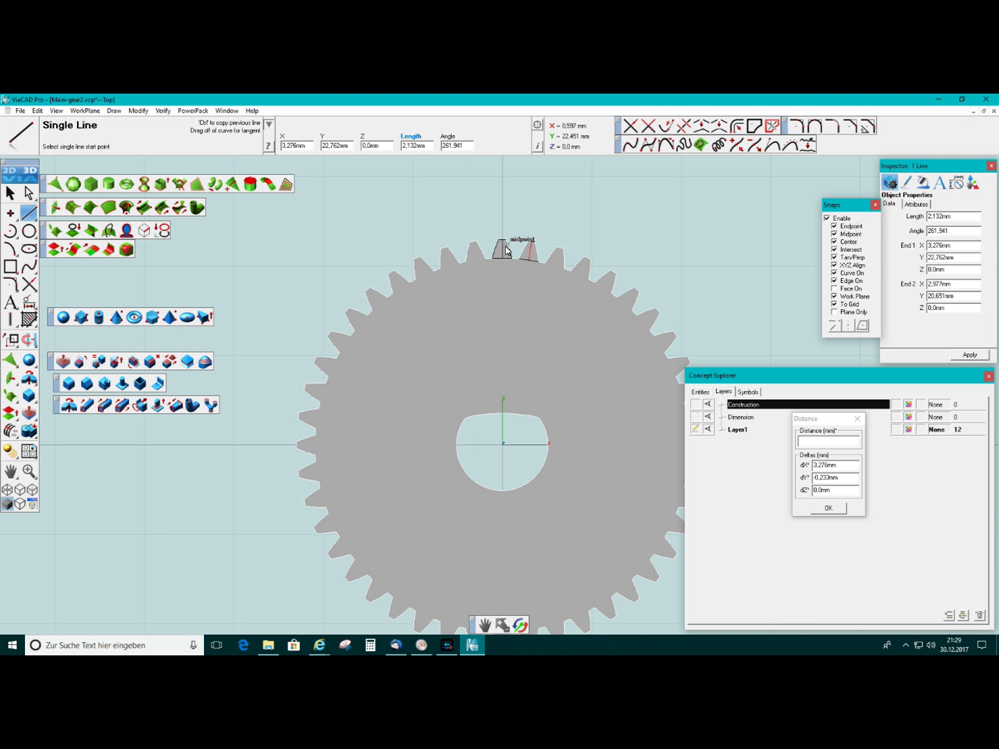
{"action": "scroll", "coordinate": [502, 250], "scroll_direction": "up", "scroll_amount": 2}
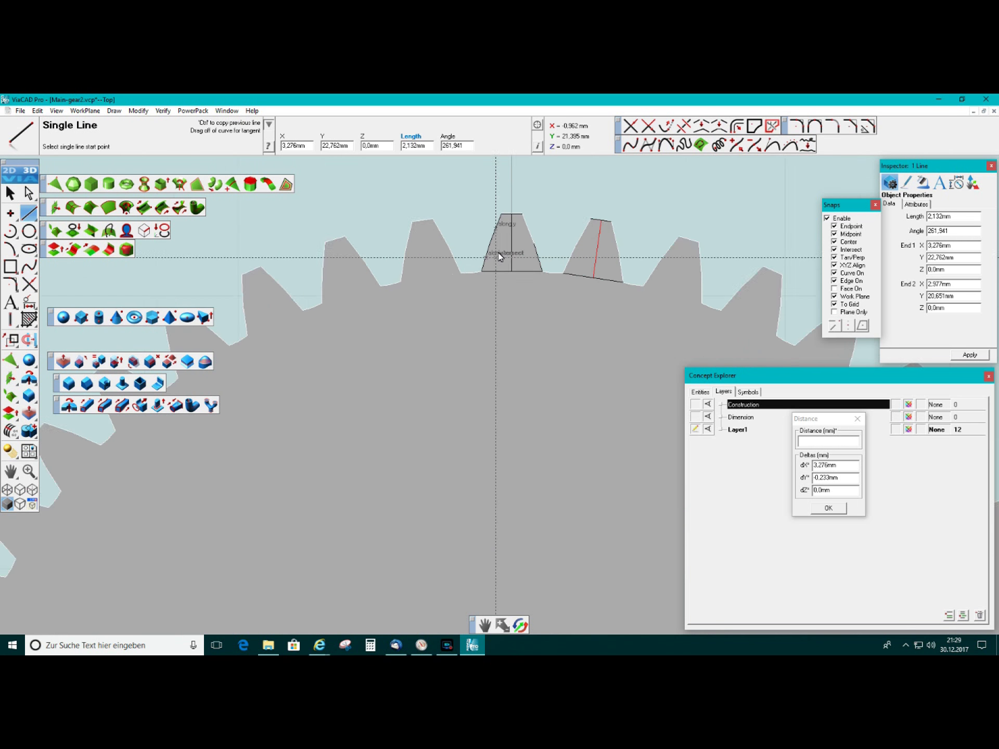
{"action": "scroll", "coordinate": [500, 255], "scroll_direction": "up", "scroll_amount": 1}
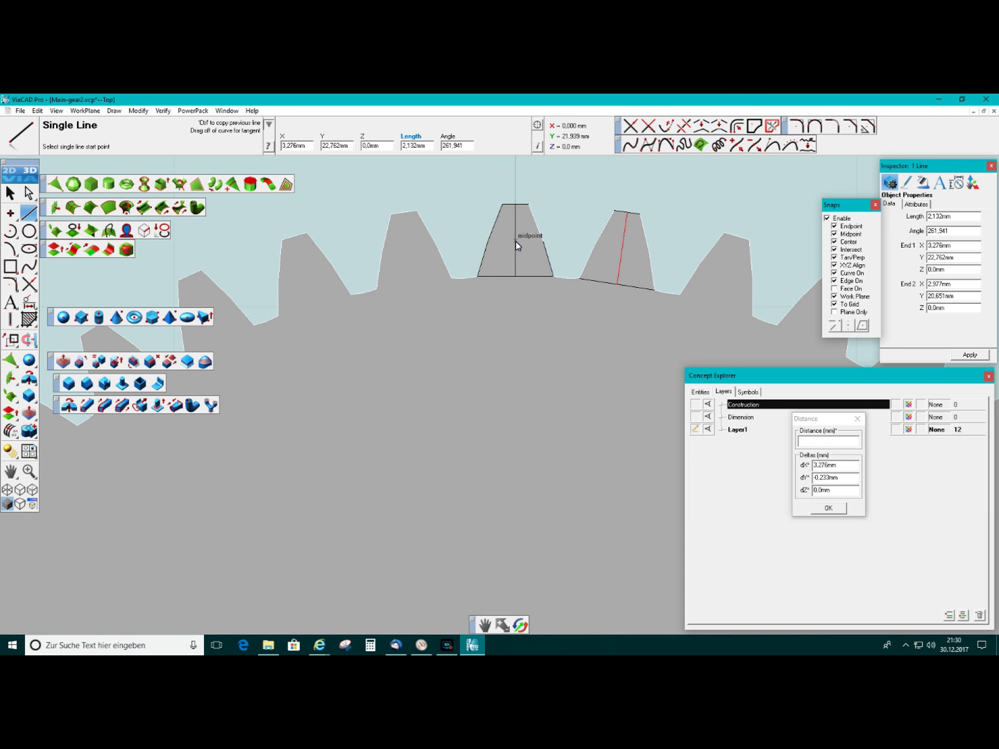
{"action": "left_click", "coordinate": [517, 241]}
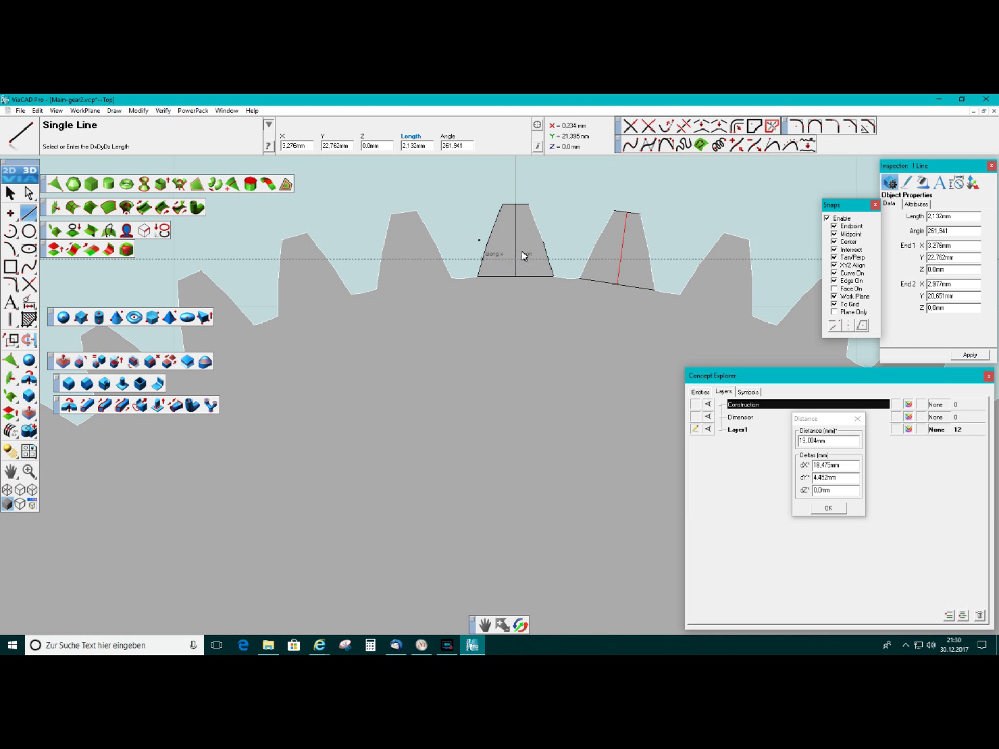
{"action": "key", "text": "Escape"}
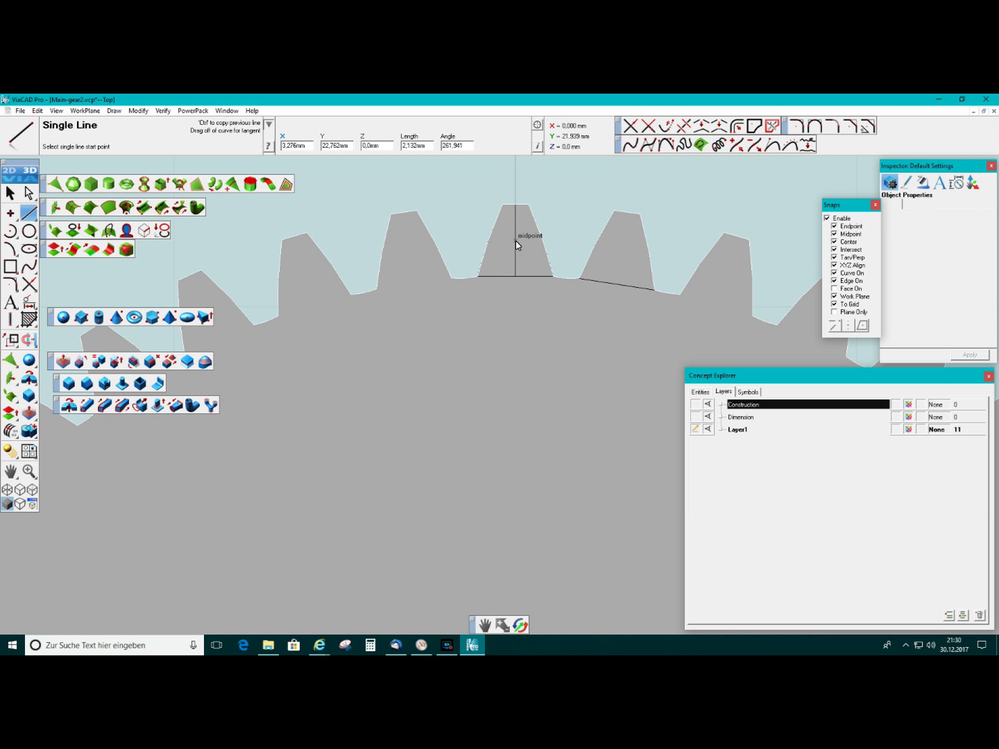
{"action": "left_click", "coordinate": [517, 241]}
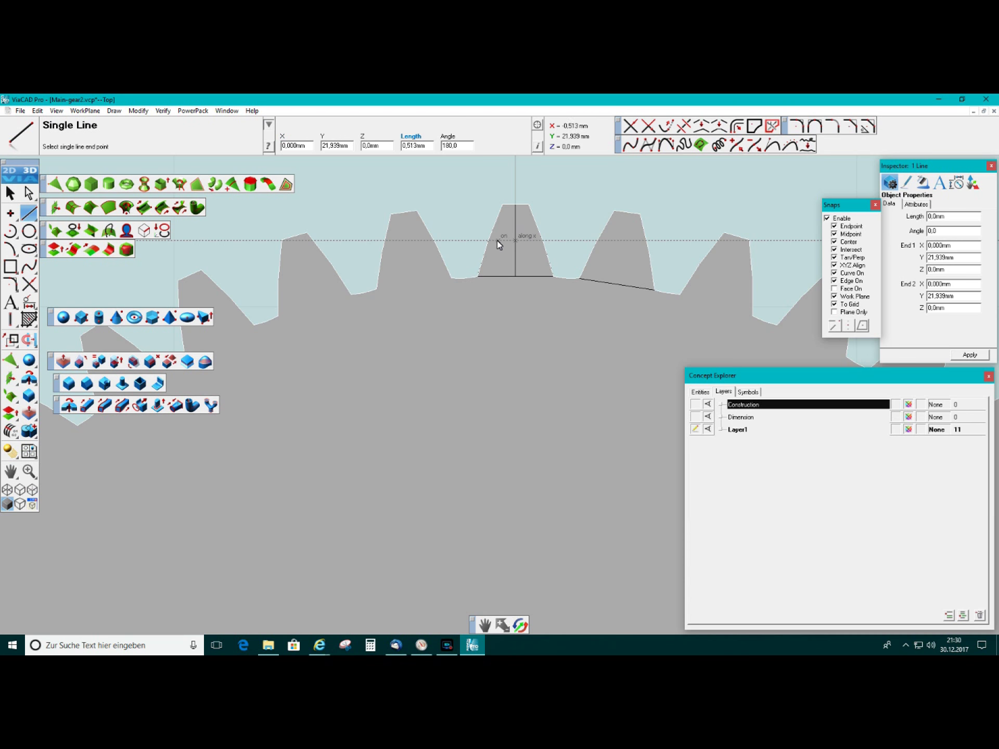
{"action": "left_click", "coordinate": [474, 241]}
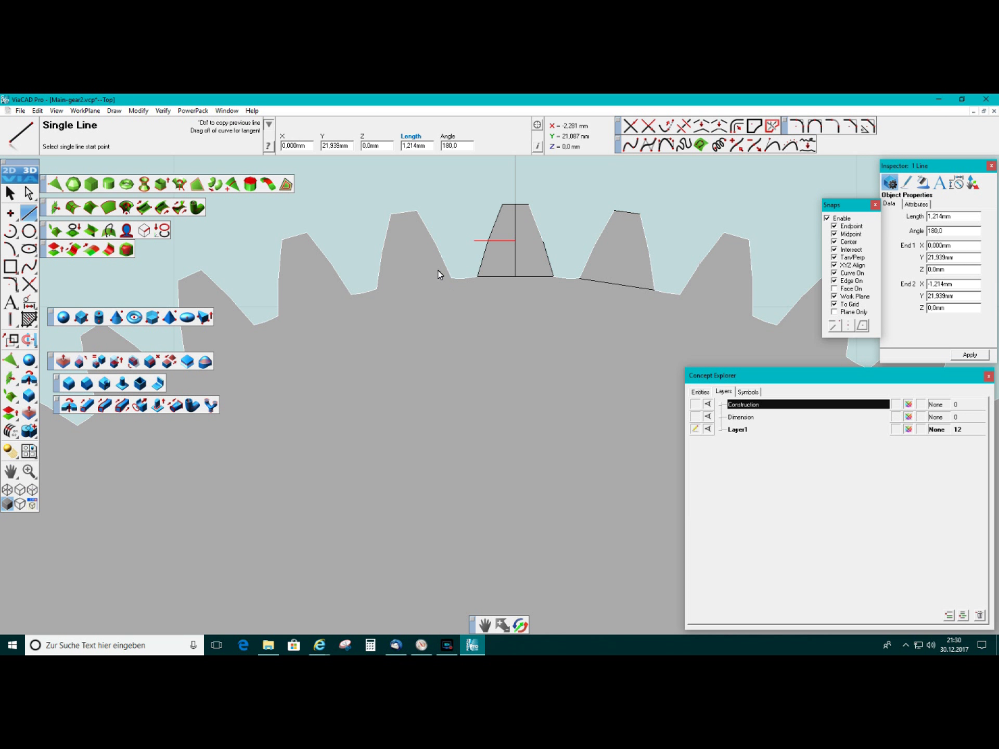
Draw lines to the gear centre from the uppermost tooth's centreline midpoint, about 21.94 mm, and the adjacent tooth's left base corner, about 20.90 mm
{"action": "scroll", "coordinate": [438, 270], "scroll_direction": "down", "scroll_amount": 5}
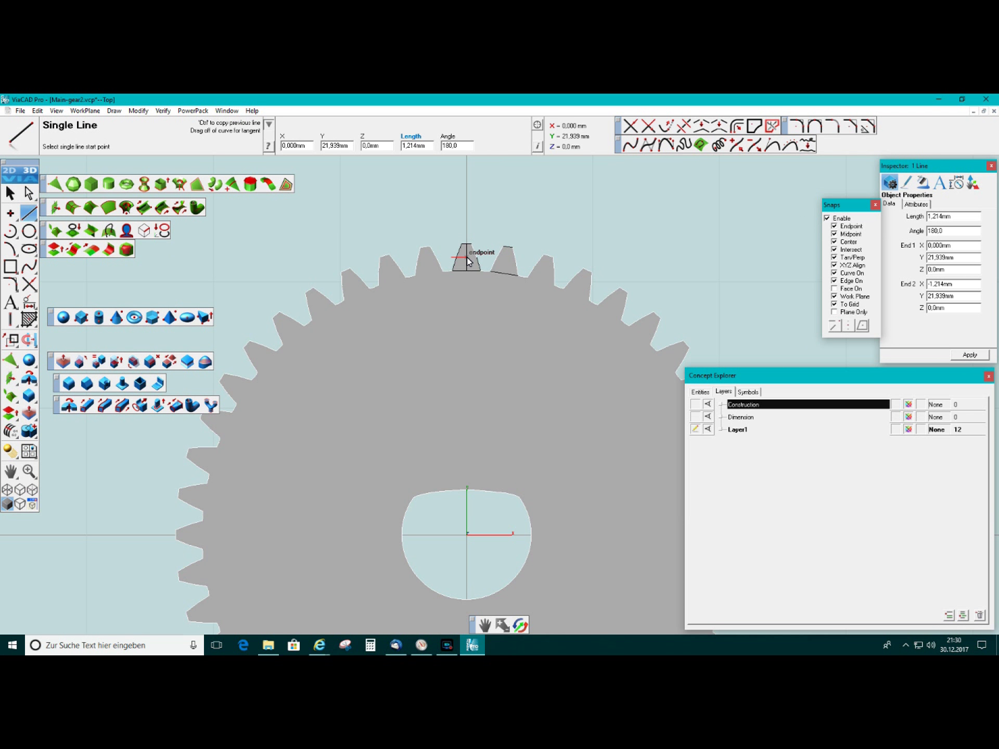
{"action": "left_click", "coordinate": [466, 258]}
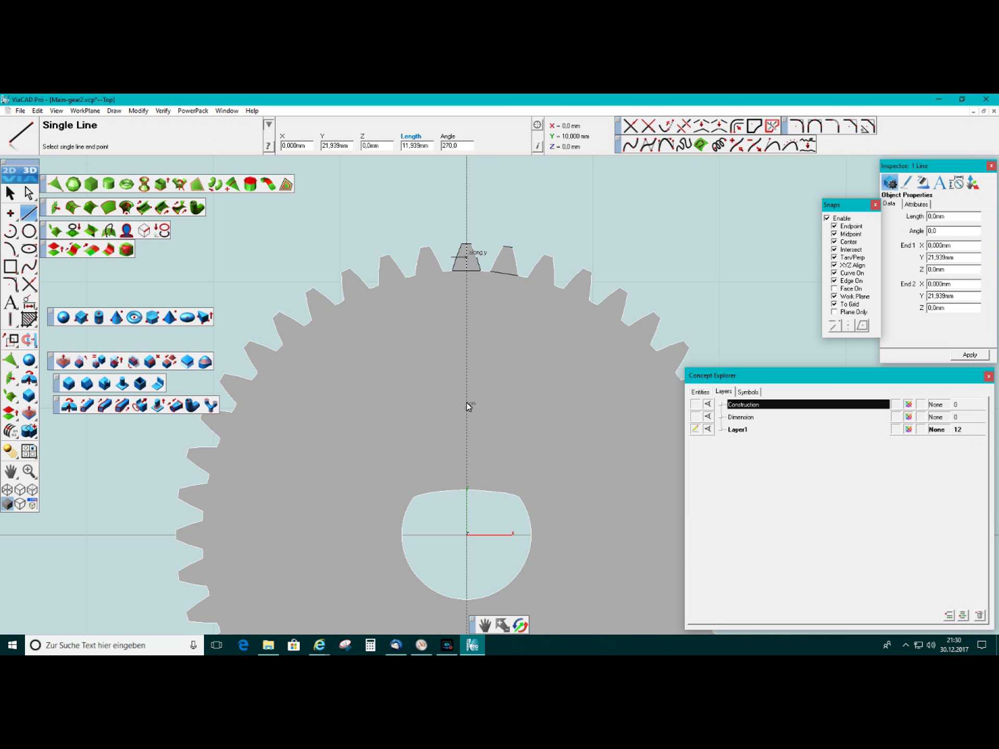
{"action": "left_click", "coordinate": [468, 536]}
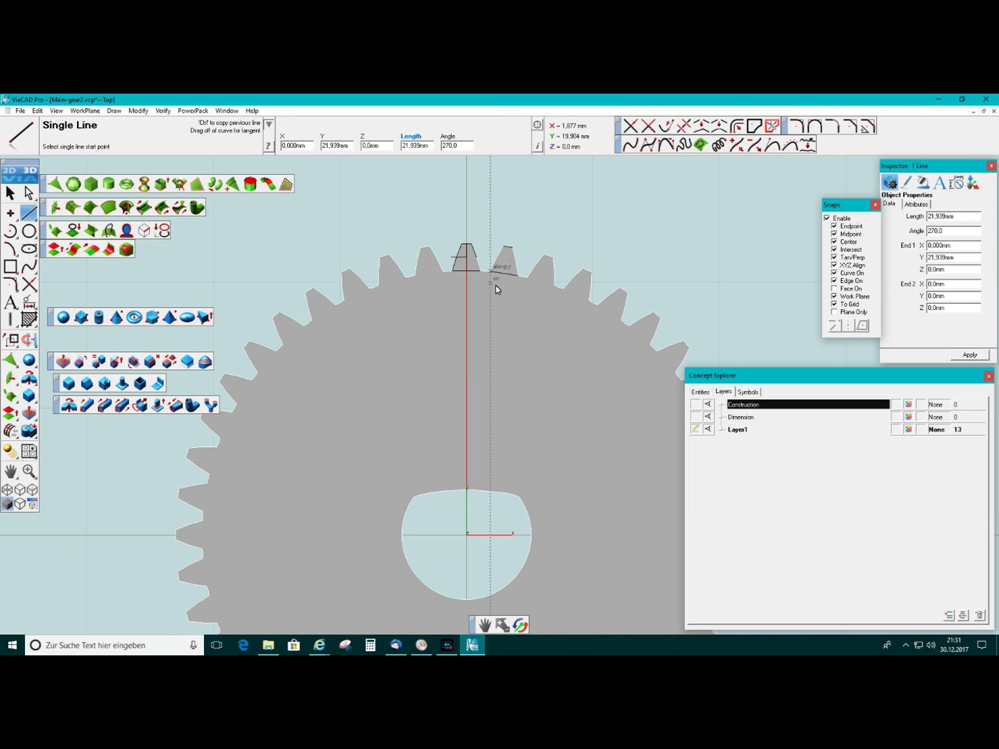
{"action": "left_click", "coordinate": [491, 273]}
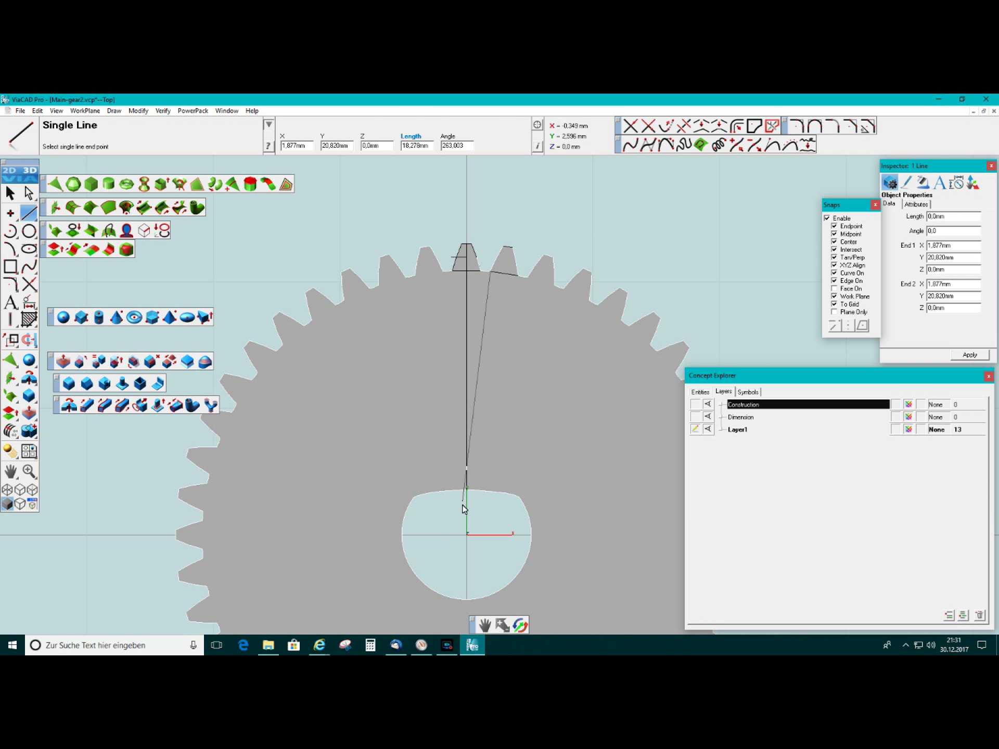
{"action": "left_click", "coordinate": [468, 538]}
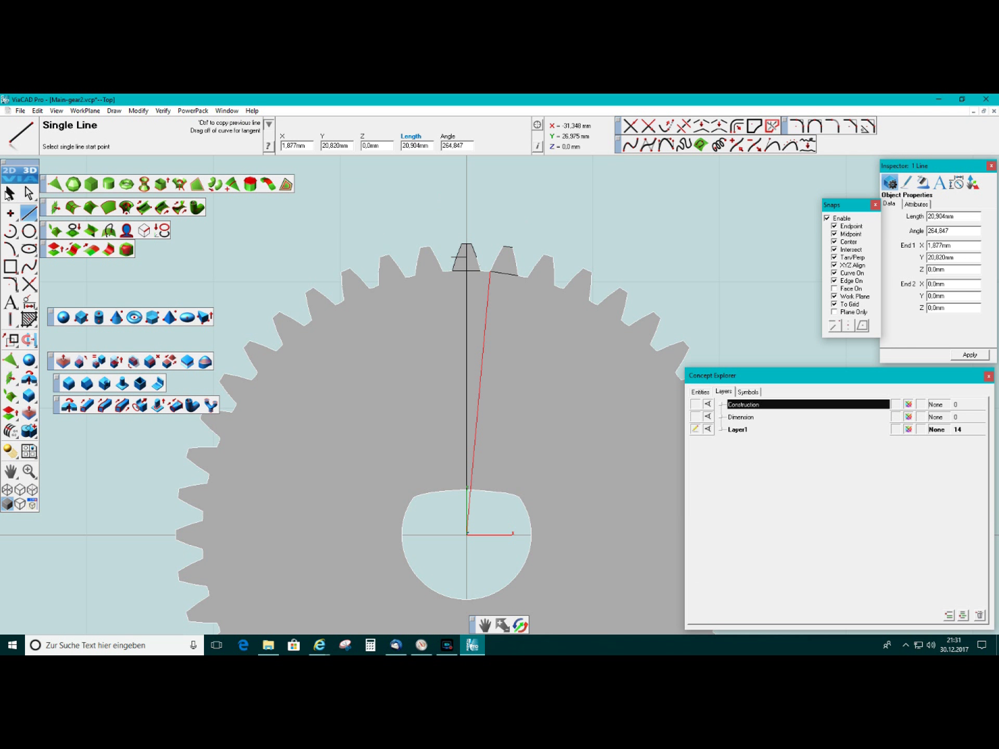
{"action": "left_click", "coordinate": [10, 193]}
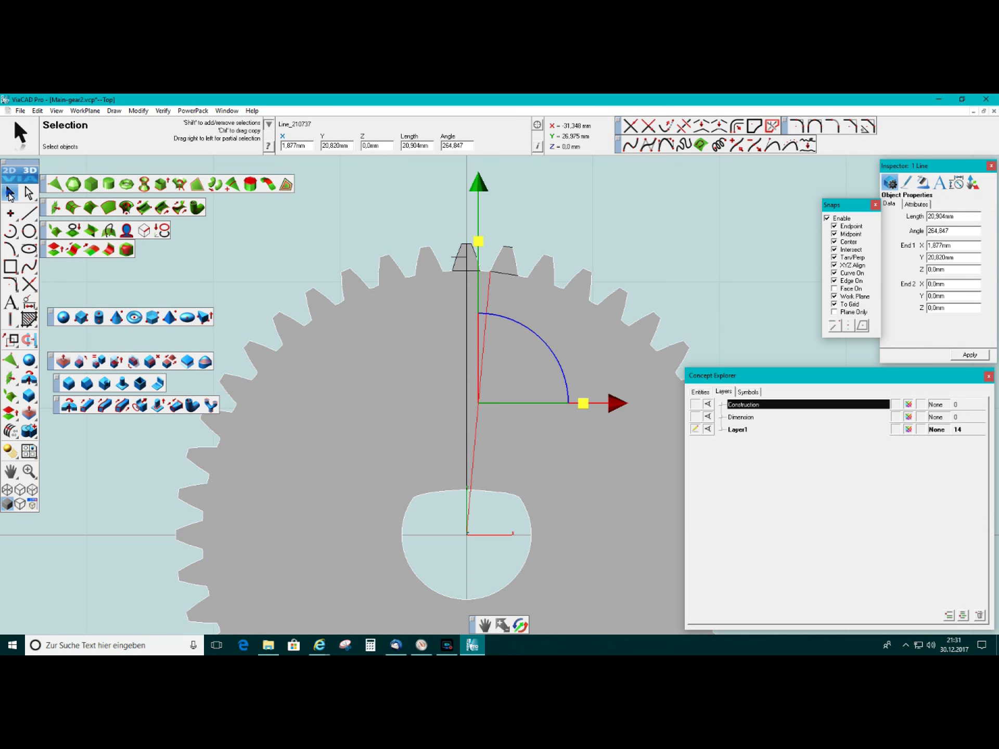
Add the horizontal text label 44 and move it clear of the gear, to the open area below it
{"action": "scroll", "coordinate": [667, 302], "scroll_direction": "up", "scroll_amount": 1}
{"action": "scroll", "coordinate": [667, 302], "scroll_direction": "down", "scroll_amount": 5}
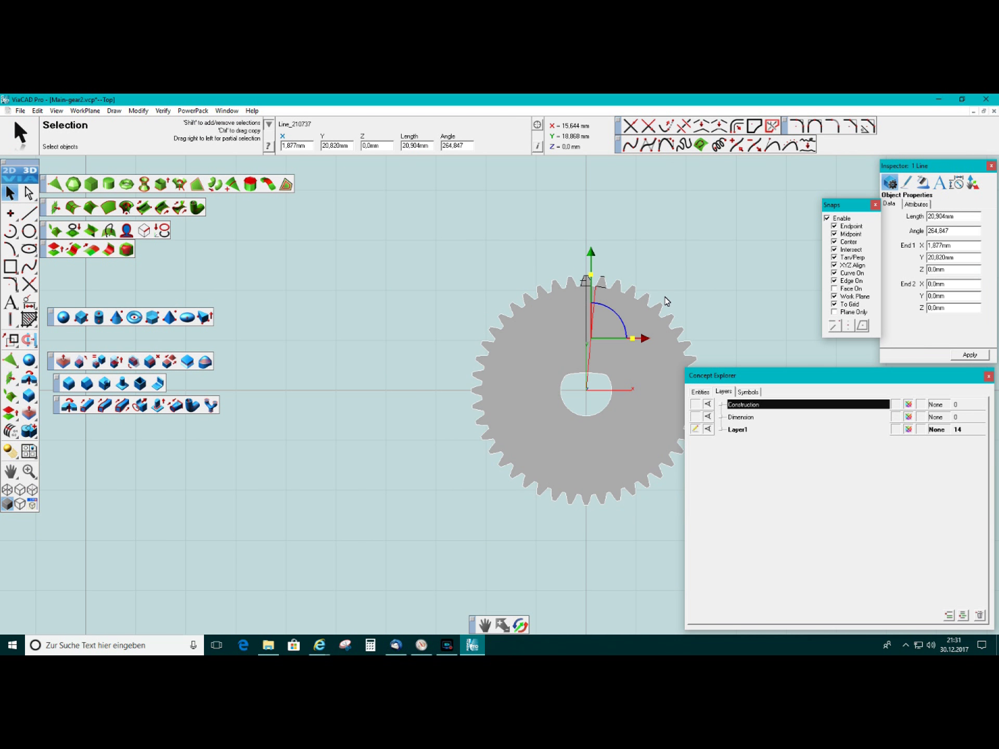
{"action": "middle_click_drag", "start_coordinate": [751, 281], "coordinate": [508, 248]}
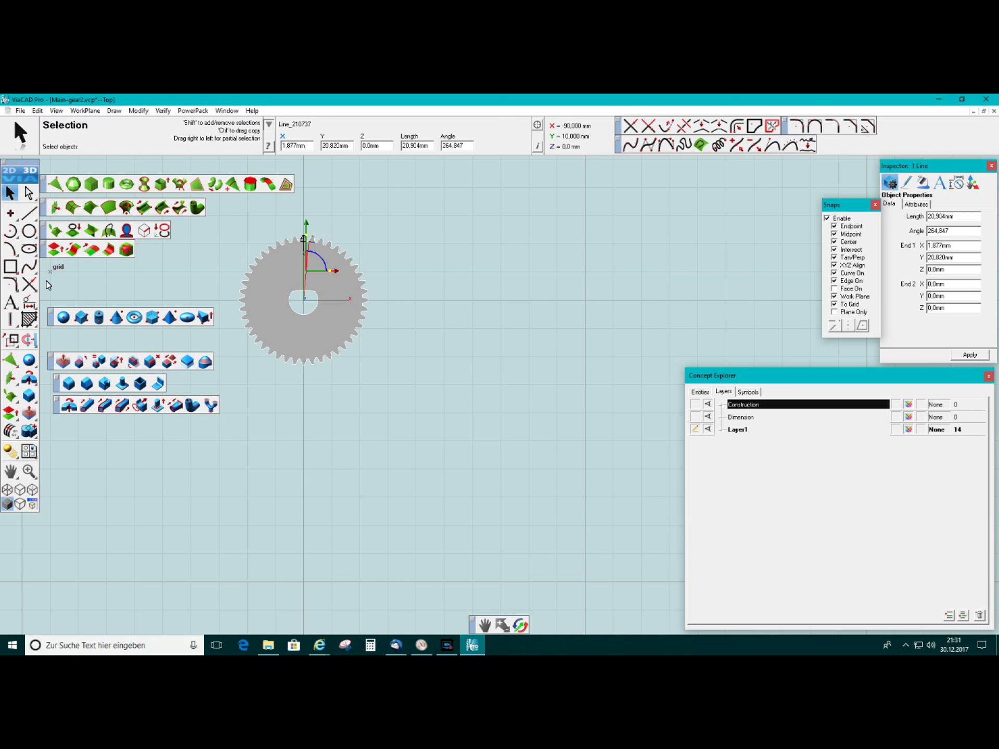
{"action": "left_click", "coordinate": [11, 301]}
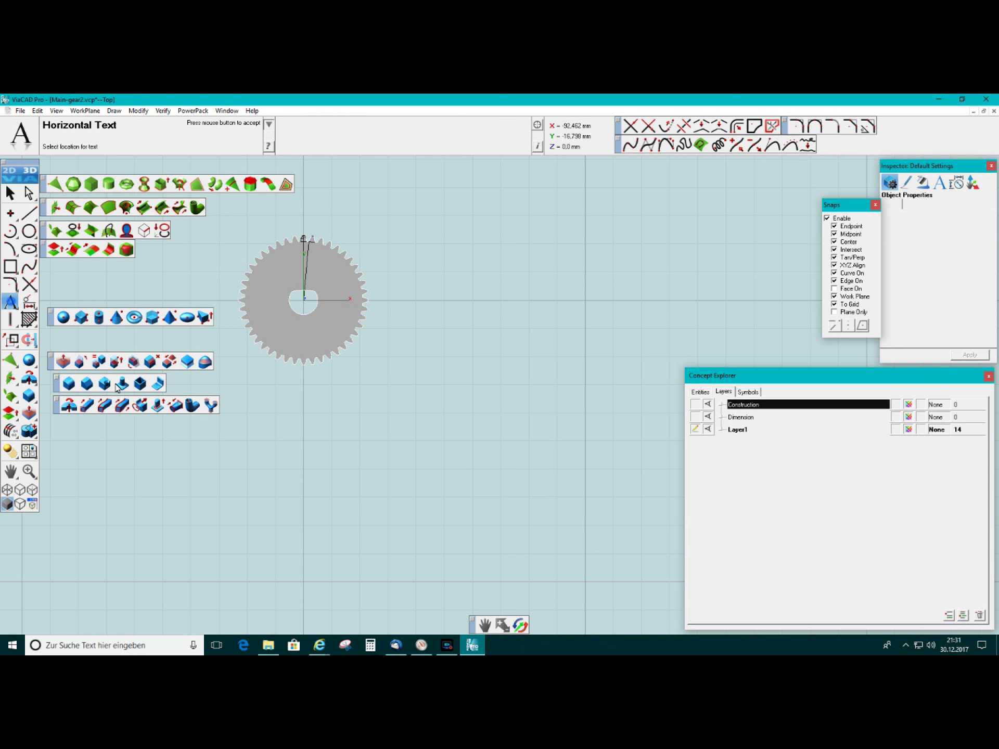
{"action": "left_click", "coordinate": [288, 420]}
{"action": "type", "text": "44"}
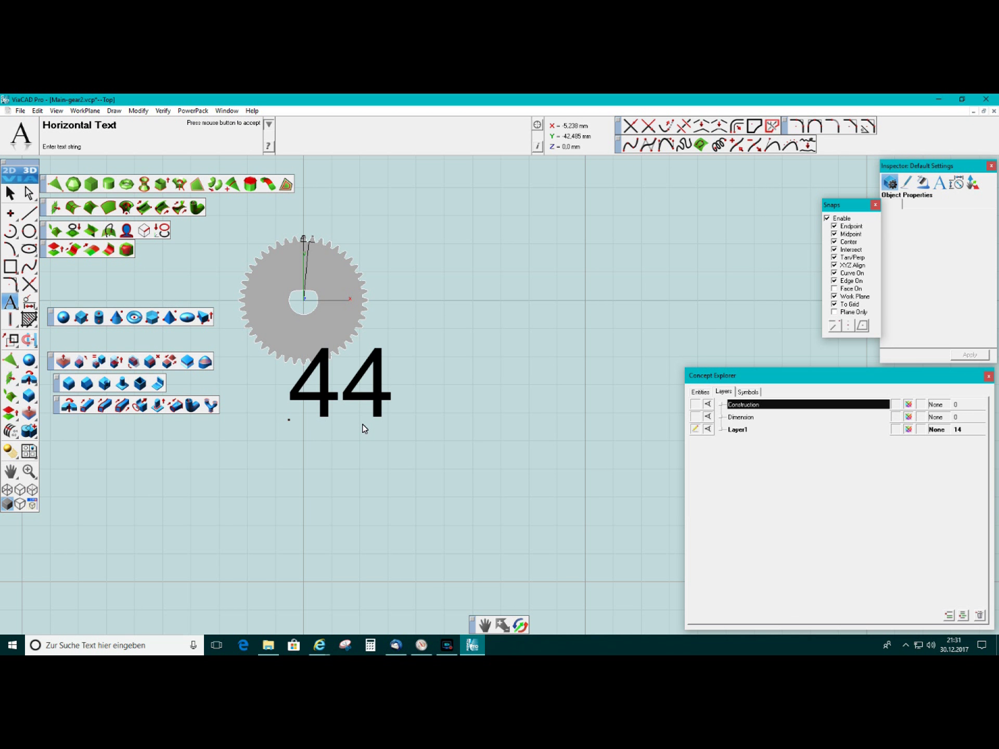
{"action": "left_click", "coordinate": [322, 407]}
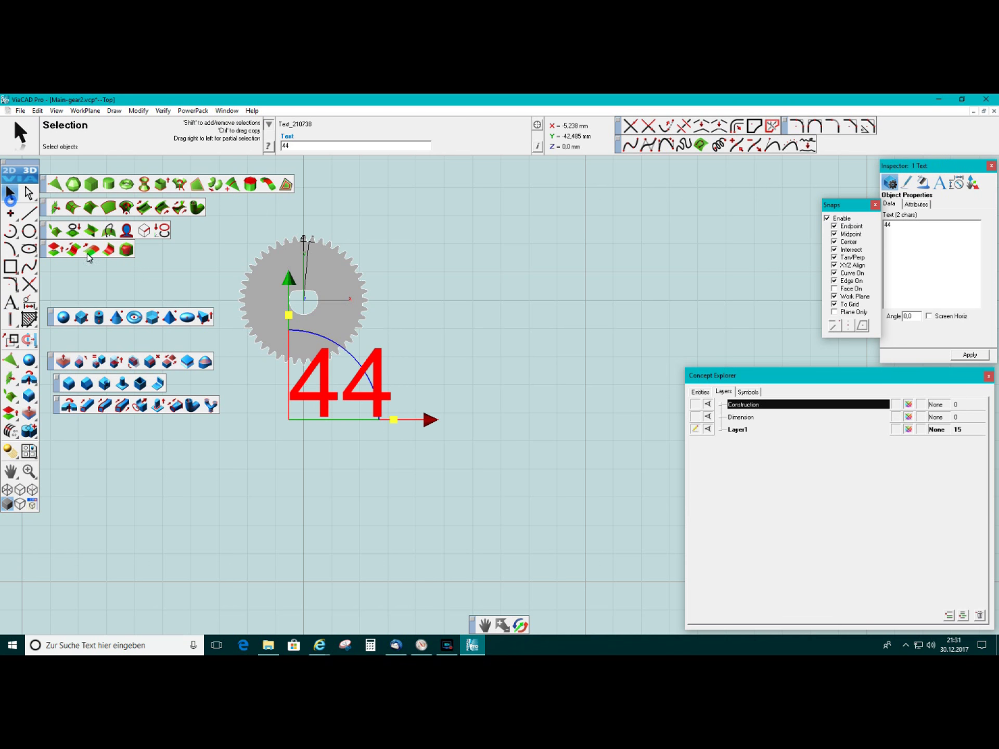
{"action": "left_click_drag", "start_coordinate": [291, 421], "coordinate": [232, 564]}
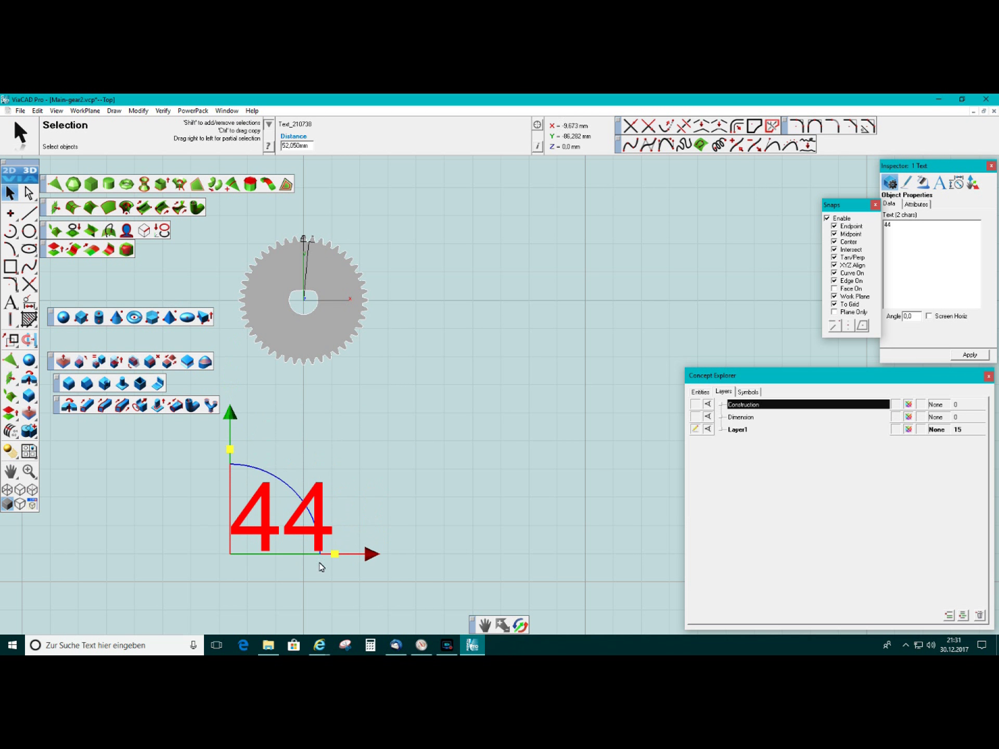
Copy the label 44 about 107.8 mm along X with its text changed to 50, and save the drawing
{"action": "left_click_drag", "start_coordinate": [370, 553], "coordinate": [670, 566], "text": "ctrl"}
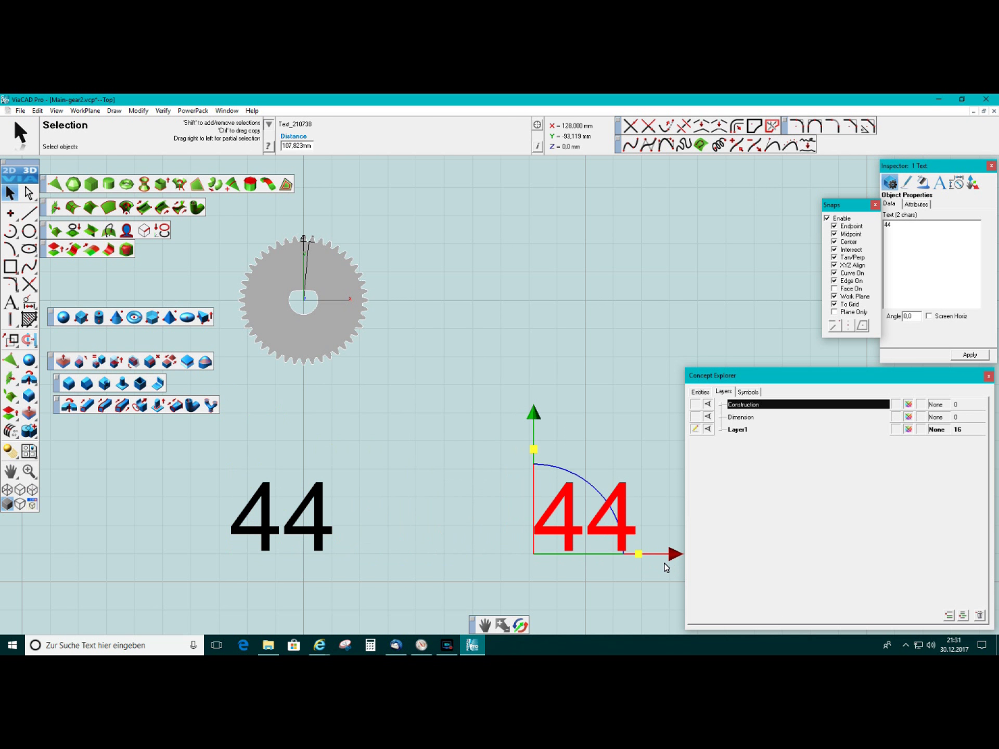
{"action": "left_click", "coordinate": [563, 517]}
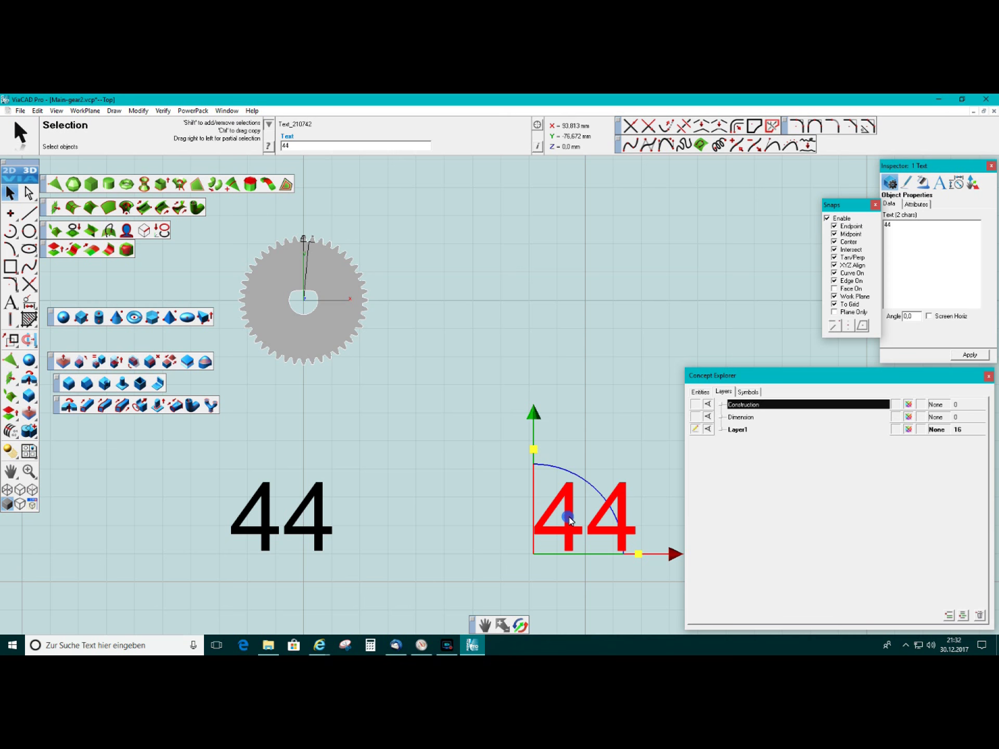
{"action": "double_click", "coordinate": [303, 147]}
{"action": "type", "text": "50"}
{"action": "key", "text": "Return"}
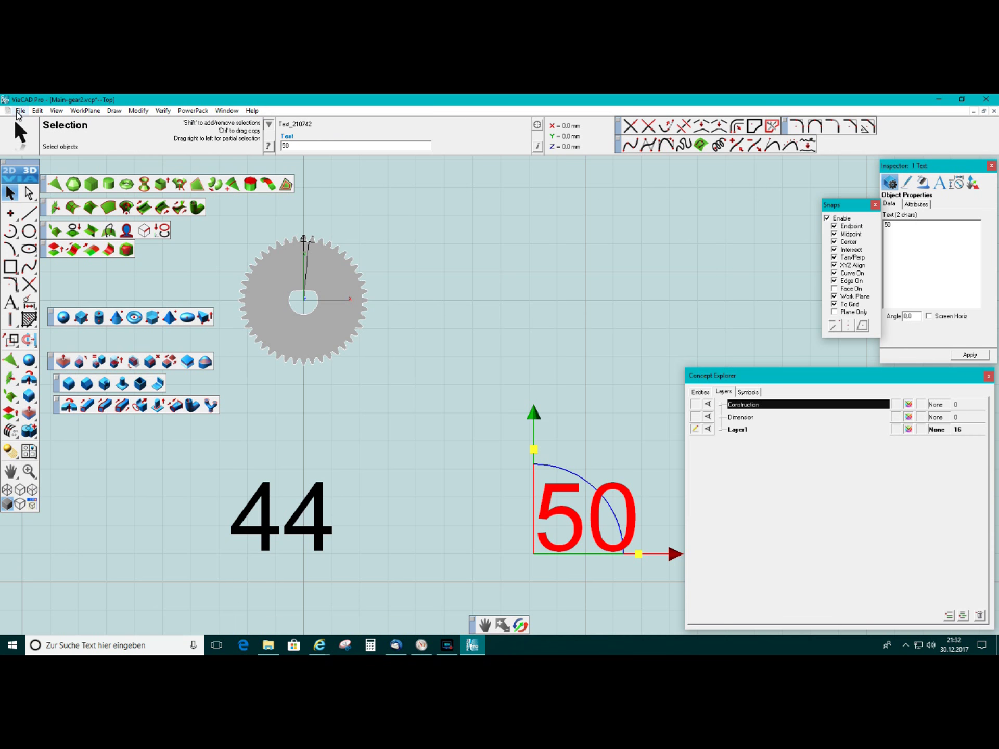
{"action": "left_click", "coordinate": [21, 110]}
{"action": "left_click", "coordinate": [31, 194]}
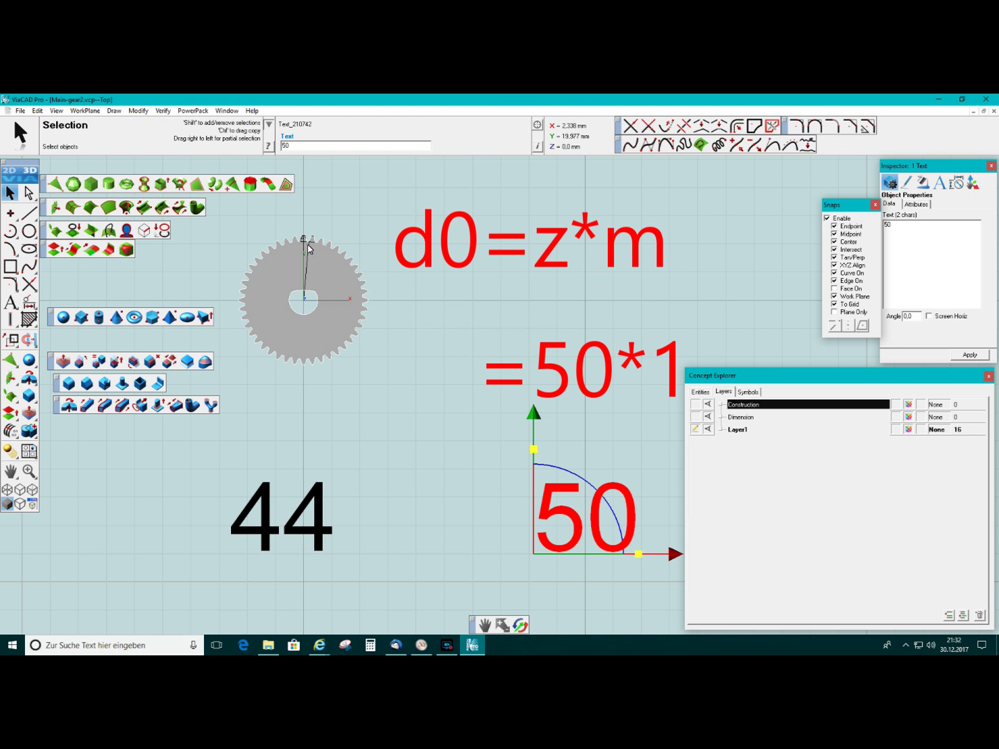
Place a one-point circle of 20 mm diameter above the label 50, centred at X 100 mm, Y 0 mm
{"action": "scroll", "coordinate": [305, 245], "scroll_direction": "up", "scroll_amount": 2}
{"action": "scroll", "coordinate": [305, 246], "scroll_direction": "up", "scroll_amount": 3}
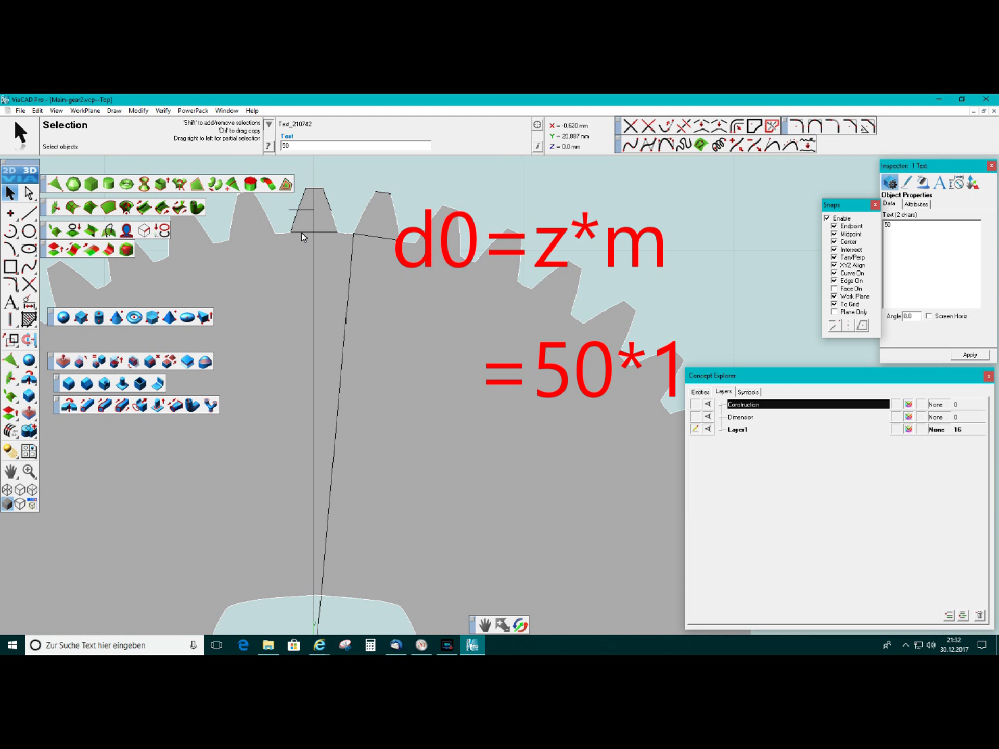
{"action": "scroll", "coordinate": [499, 289], "scroll_direction": "down", "scroll_amount": 6}
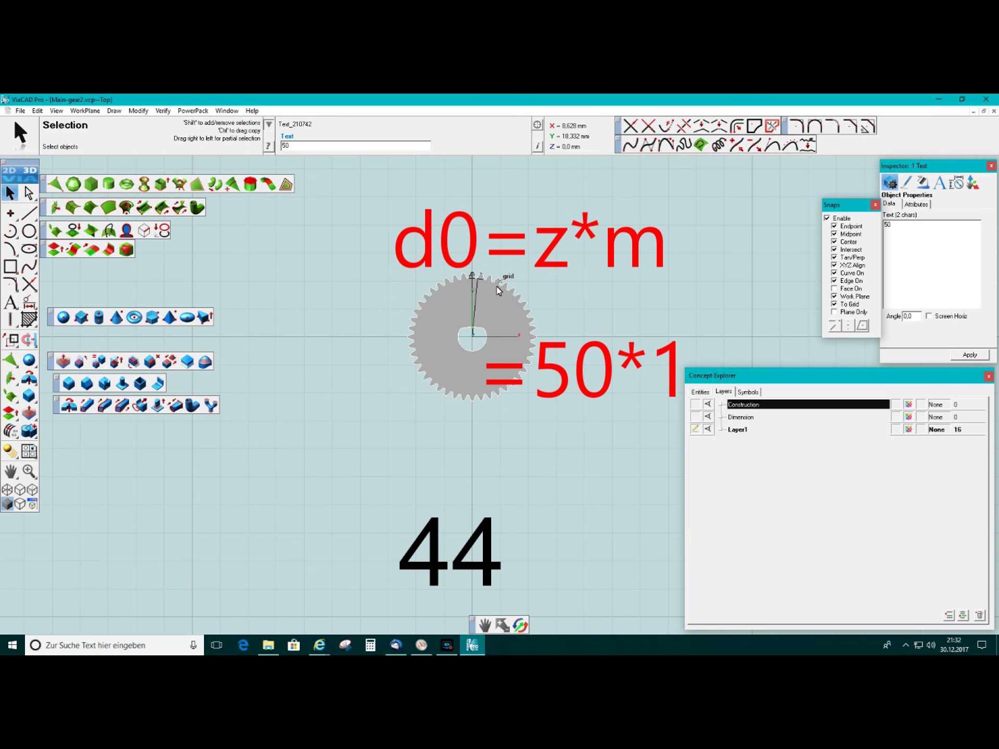
{"action": "mouse_move", "coordinate": [609, 461]}
{"action": "middle_mouse_down"}
{"action": "mouse_move", "coordinate": [455, 463]}
{"action": "mouse_move", "coordinate": [368, 443]}
{"action": "middle_mouse_up"}
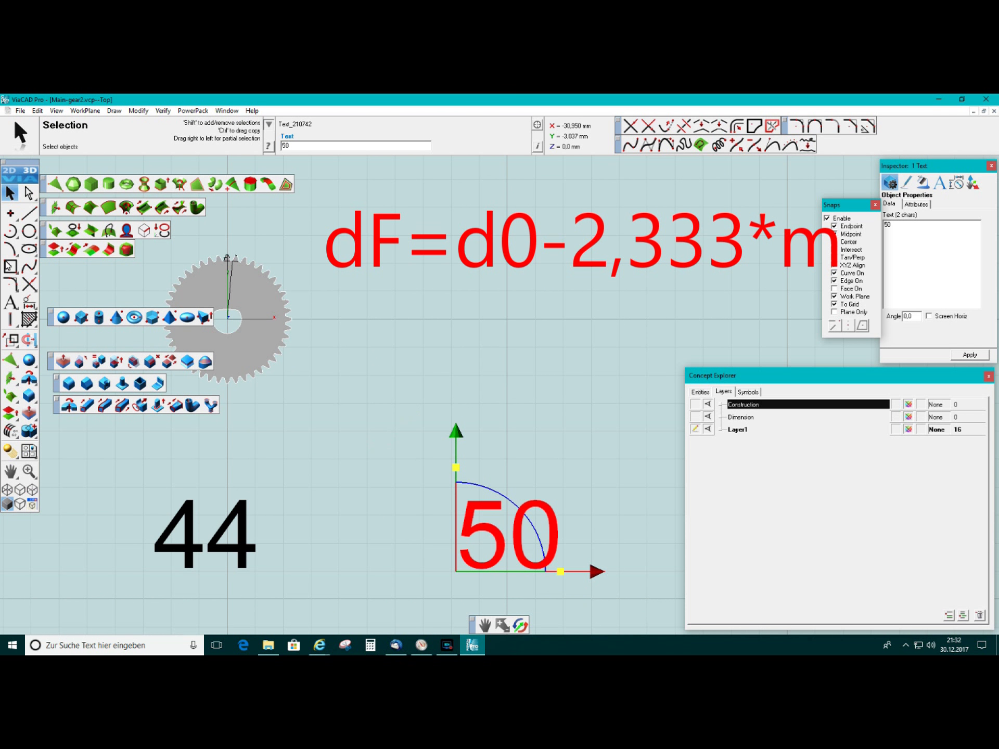
{"action": "left_click", "coordinate": [30, 232]}
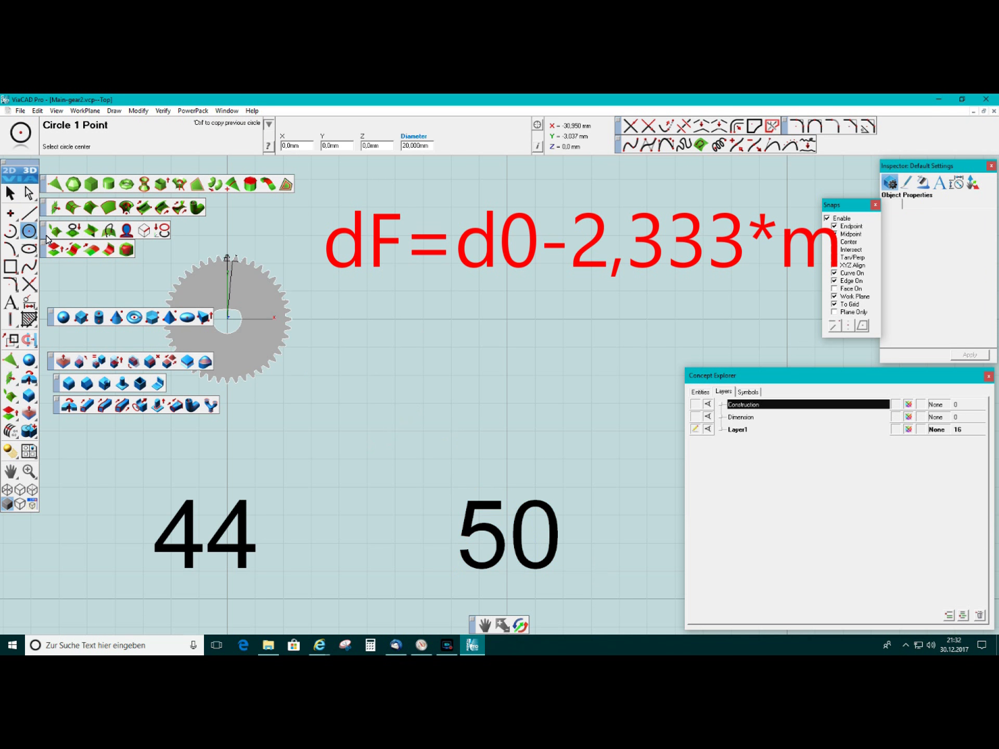
{"action": "left_click", "coordinate": [507, 320]}
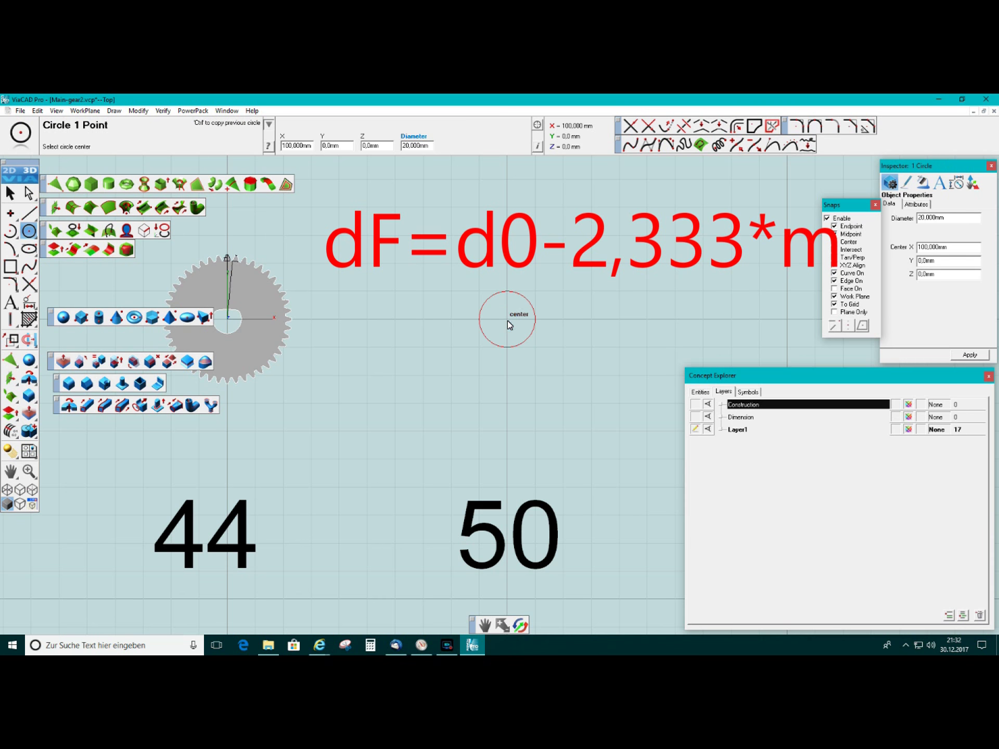
Set the new circle's diameter to 47.667 mm
{"action": "double_click", "coordinate": [409, 146]}
{"action": "type", "text": "47"}
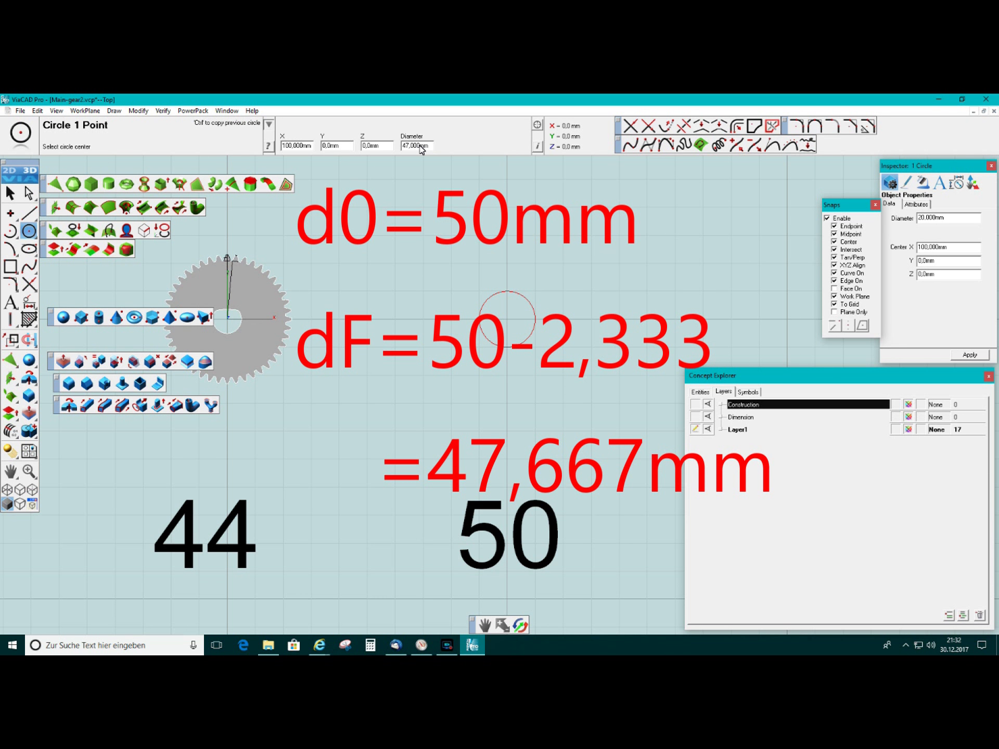
{"action": "key", "text": "Delete"}
{"action": "key", "text": "Delete"}
{"action": "key", "text": "Delete"}
{"action": "type", "text": "667"}
{"action": "key", "text": "Return"}
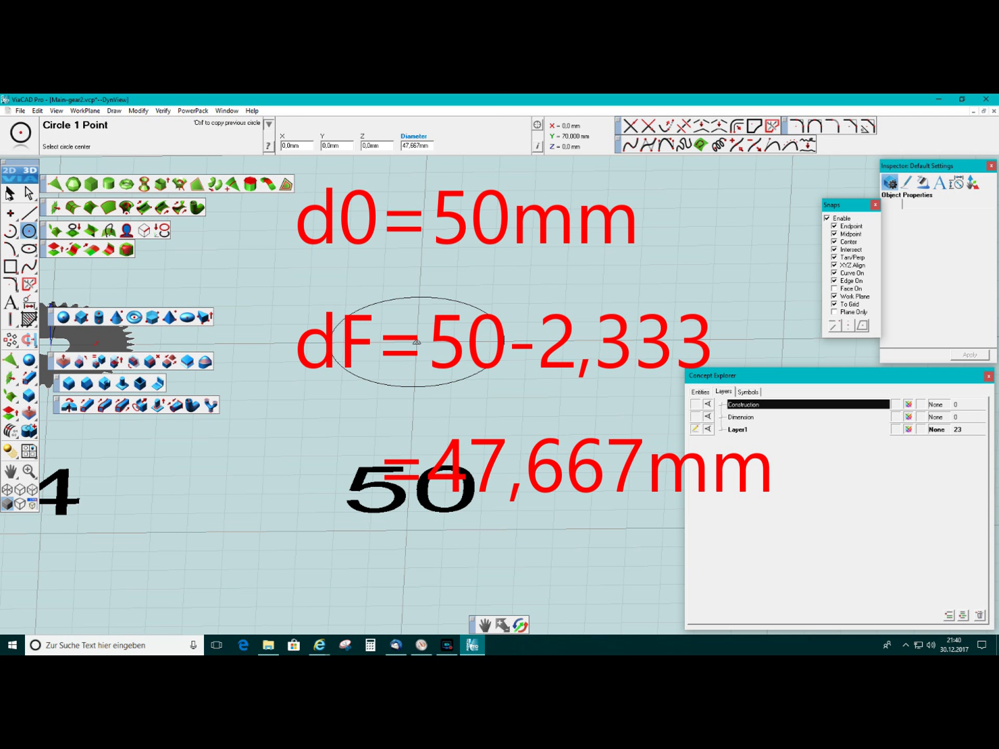
Try to extrude the circle above the label 50 into a solid along a vector
{"action": "left_click", "coordinate": [10, 193]}
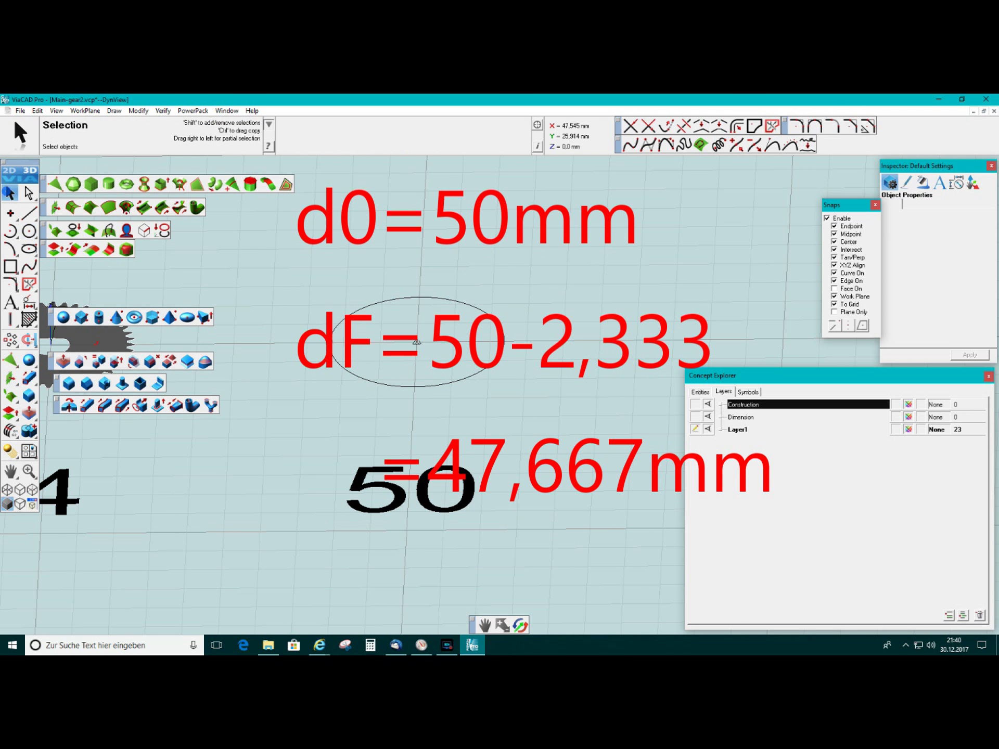
{"action": "left_click", "coordinate": [396, 332]}
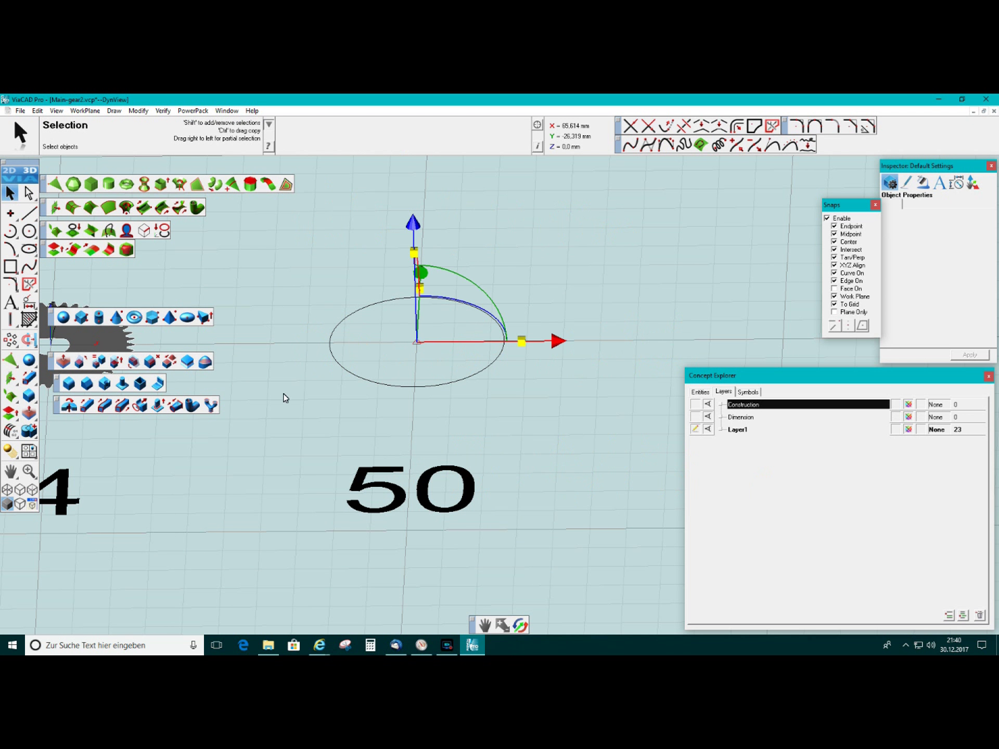
{"action": "left_click", "coordinate": [87, 405]}
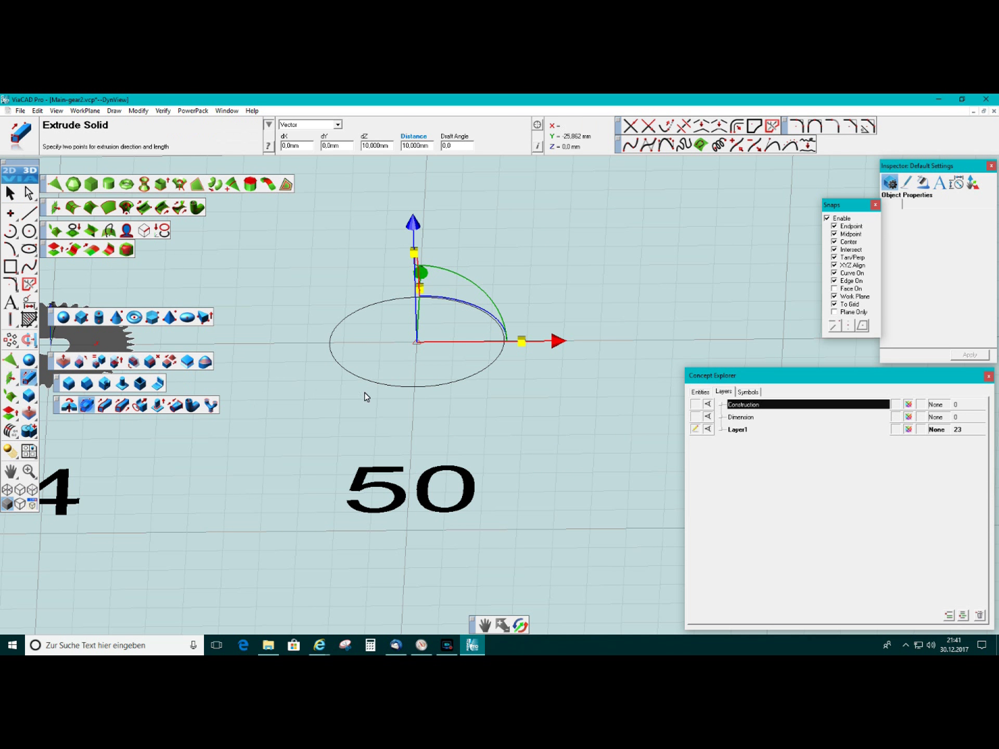
{"action": "left_click", "coordinate": [417, 322]}
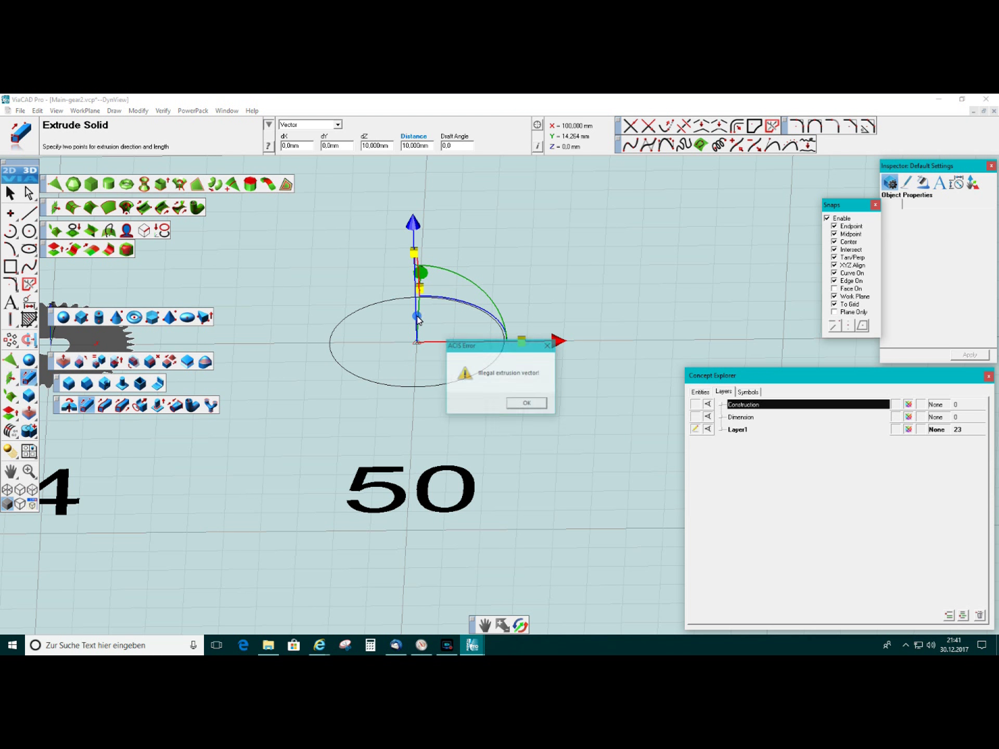
{"action": "left_click", "coordinate": [527, 404]}
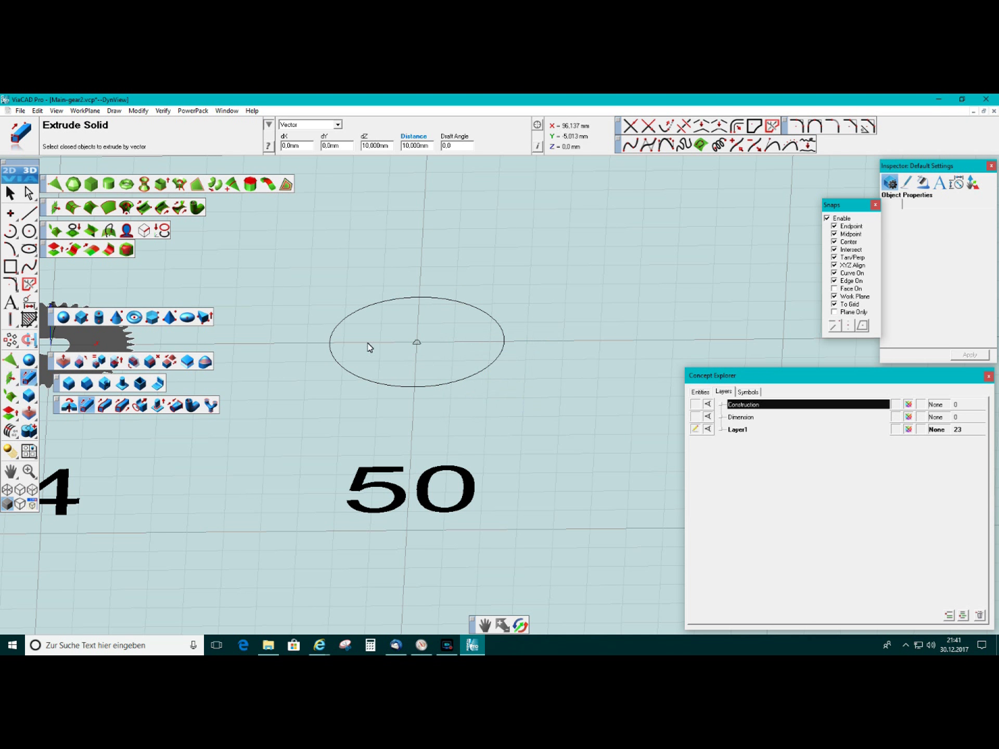
Check the small trapezoidal tooth profile at the circle's centre for faults with Repair Curves at a 1.270 mm tolerance
{"action": "left_click", "coordinate": [10, 193]}
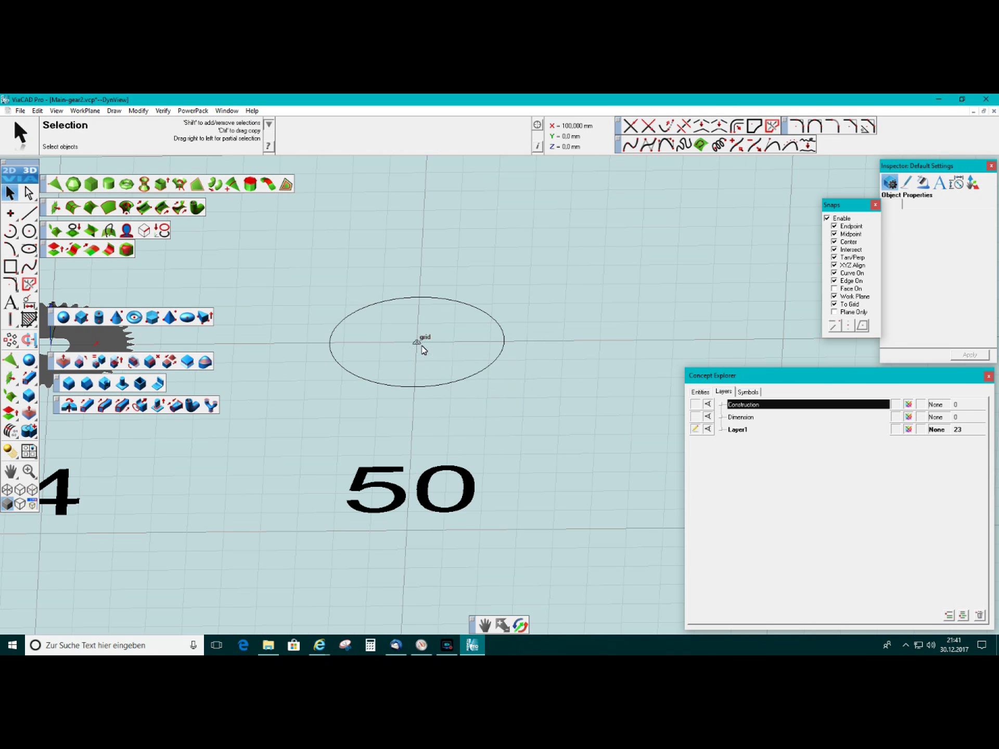
{"action": "scroll", "coordinate": [417, 341], "scroll_direction": "up", "scroll_amount": 5}
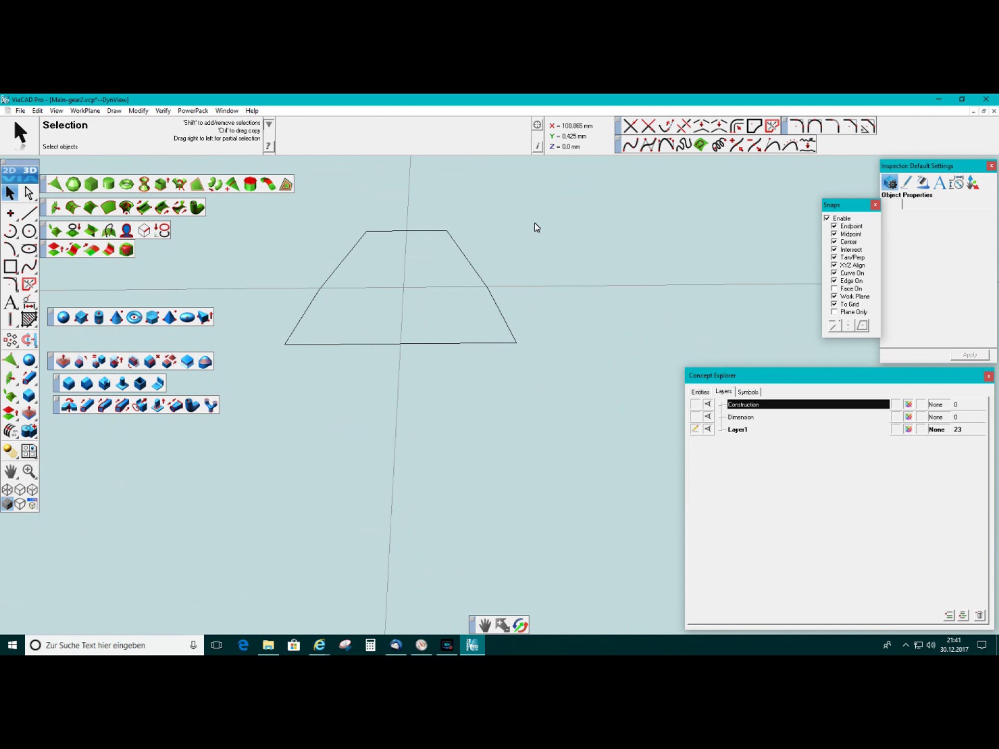
{"action": "left_click", "coordinate": [772, 125]}
{"action": "left_click_drag", "start_coordinate": [261, 207], "coordinate": [582, 376]}
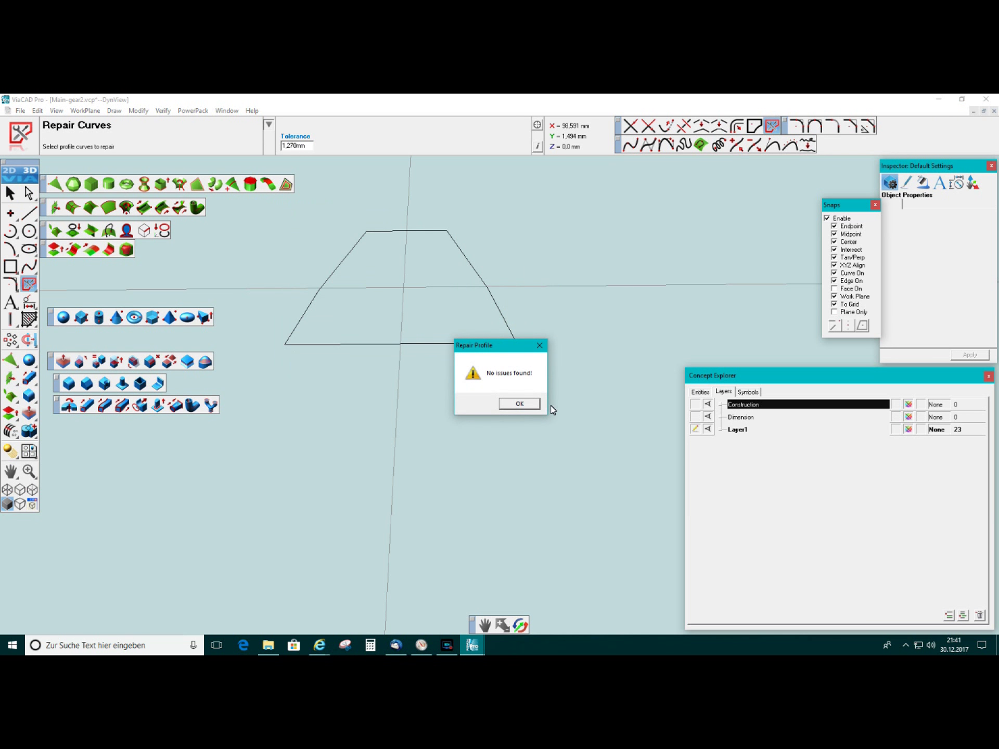
{"action": "left_click", "coordinate": [520, 404]}
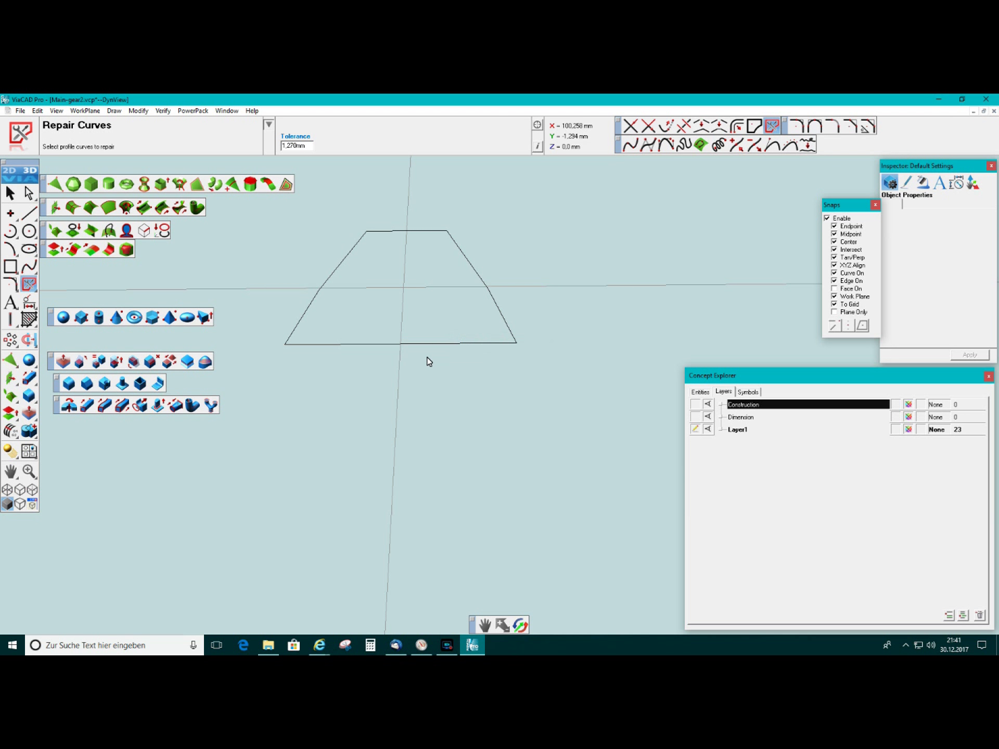
{"action": "left_click", "coordinate": [11, 193]}
Push/pull the trapezoidal tooth profile at the circle's centre into a solid 6 mm high
{"action": "left_click", "coordinate": [63, 361]}
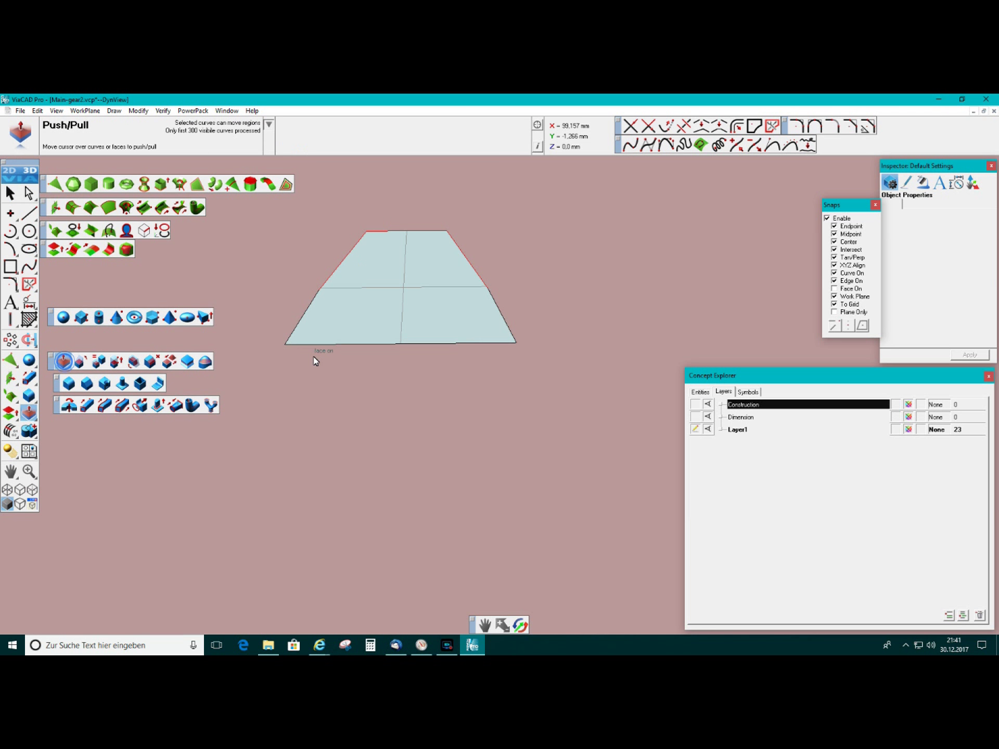
{"action": "scroll", "coordinate": [331, 335], "scroll_direction": "up", "scroll_amount": 2}
{"action": "key", "text": "Down"}
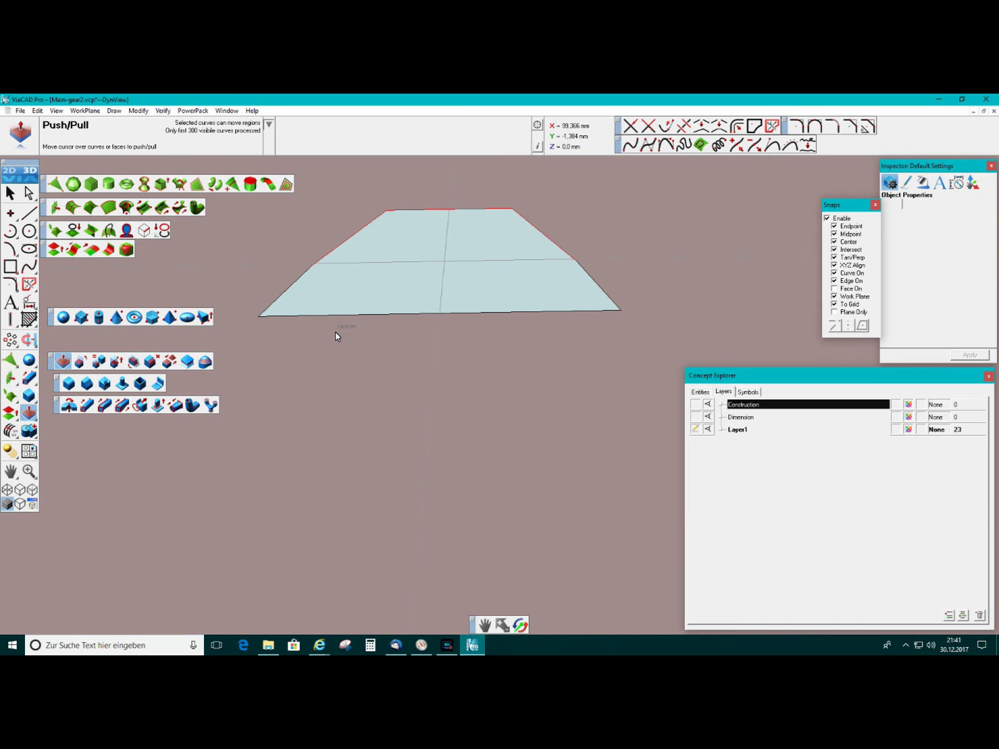
{"action": "scroll", "coordinate": [366, 299], "scroll_direction": "down", "scroll_amount": 5}
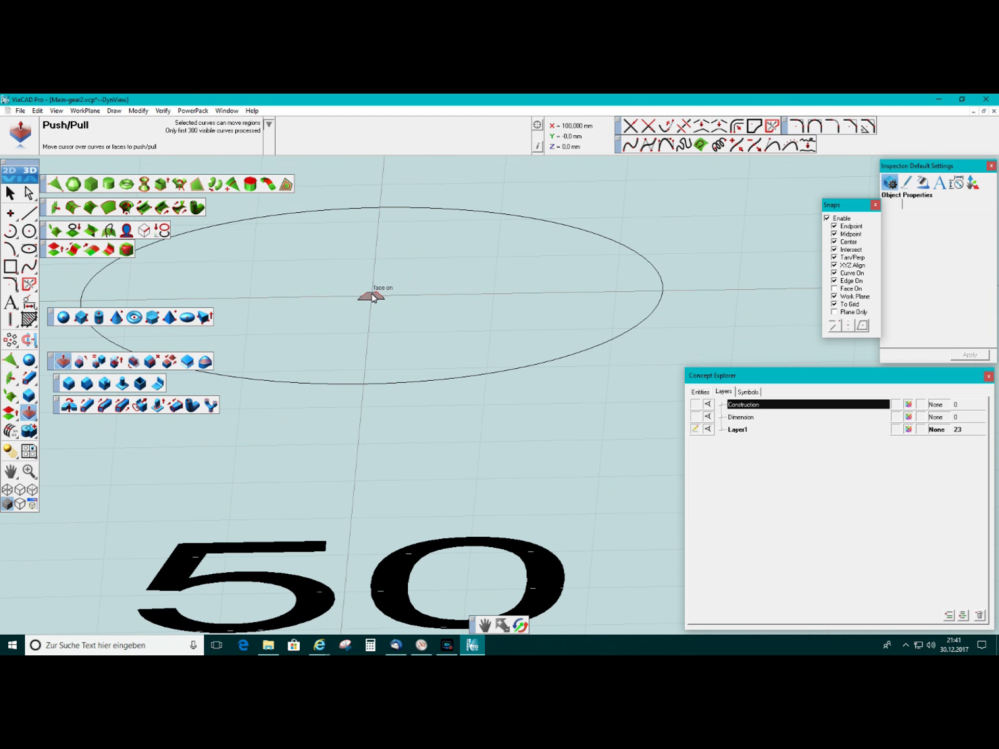
{"action": "left_click", "coordinate": [371, 299]}
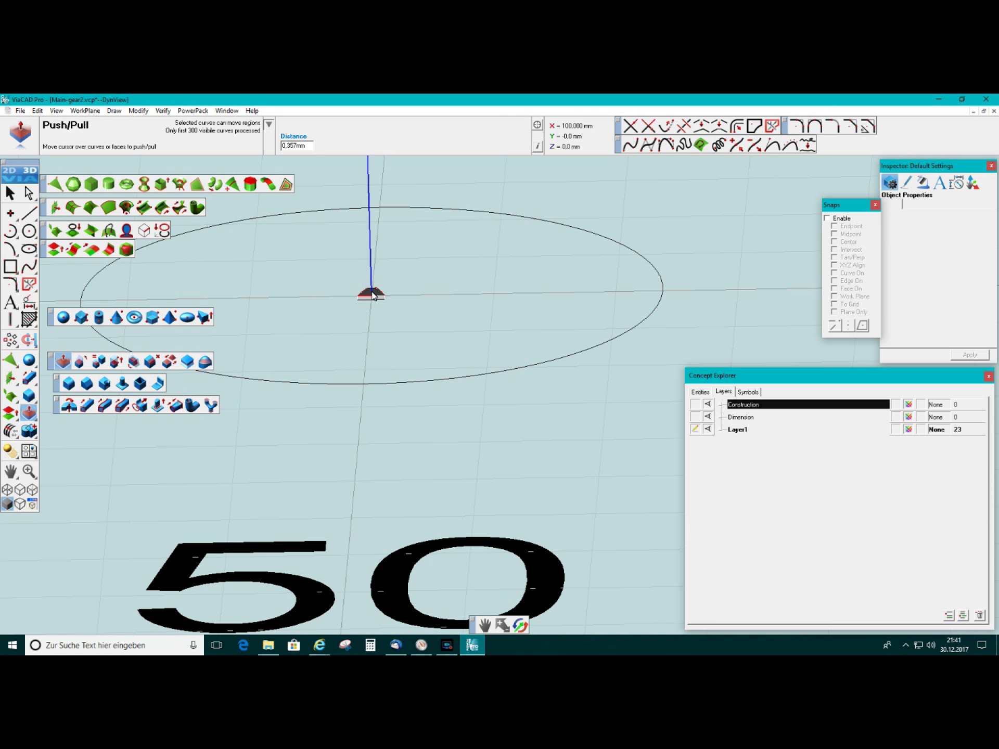
{"action": "left_click", "coordinate": [372, 294]}
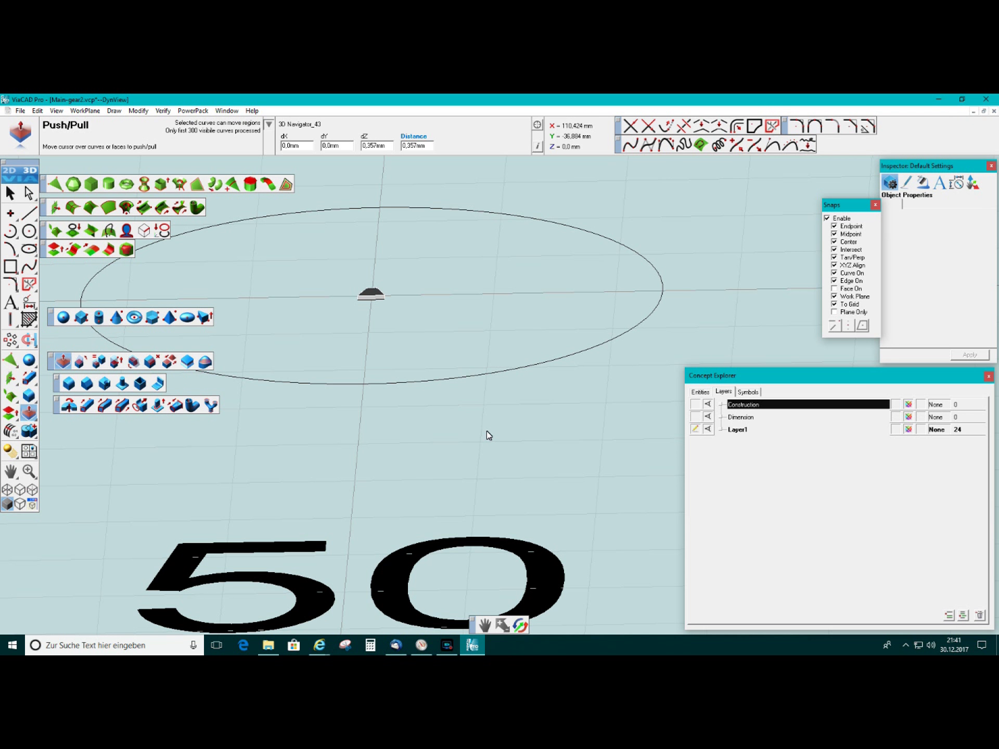
{"action": "double_click", "coordinate": [413, 146]}
{"action": "type", "text": "6"}
{"action": "key", "text": "Return"}
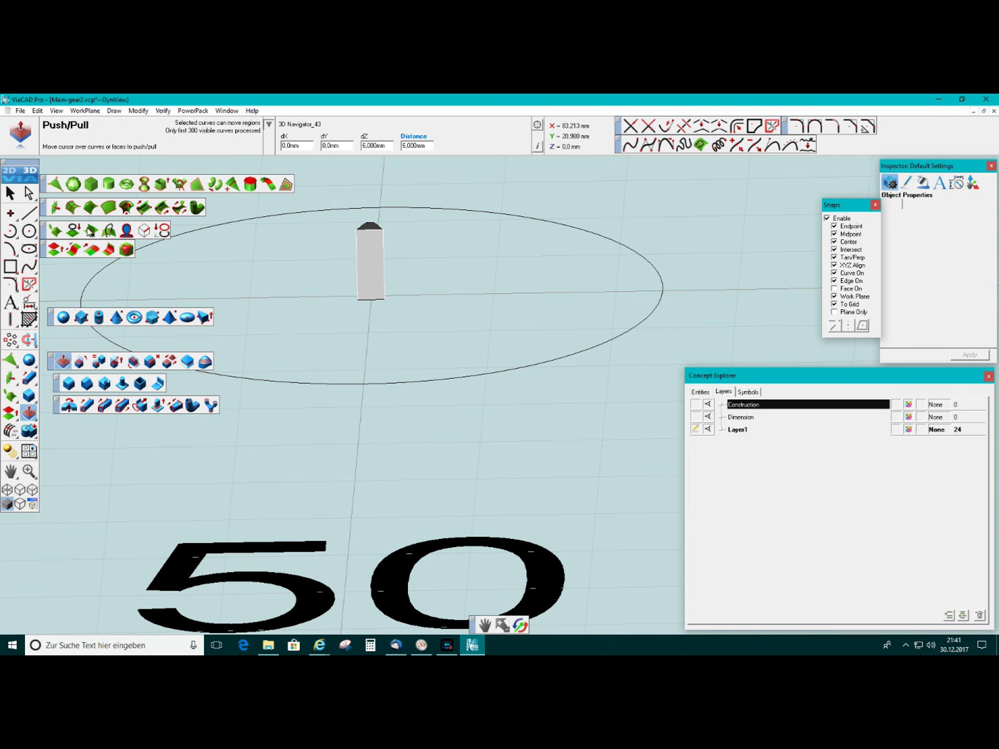
Delete the tooth solid at the circle's centre, keeping its profile lines
{"action": "left_click", "coordinate": [10, 194]}
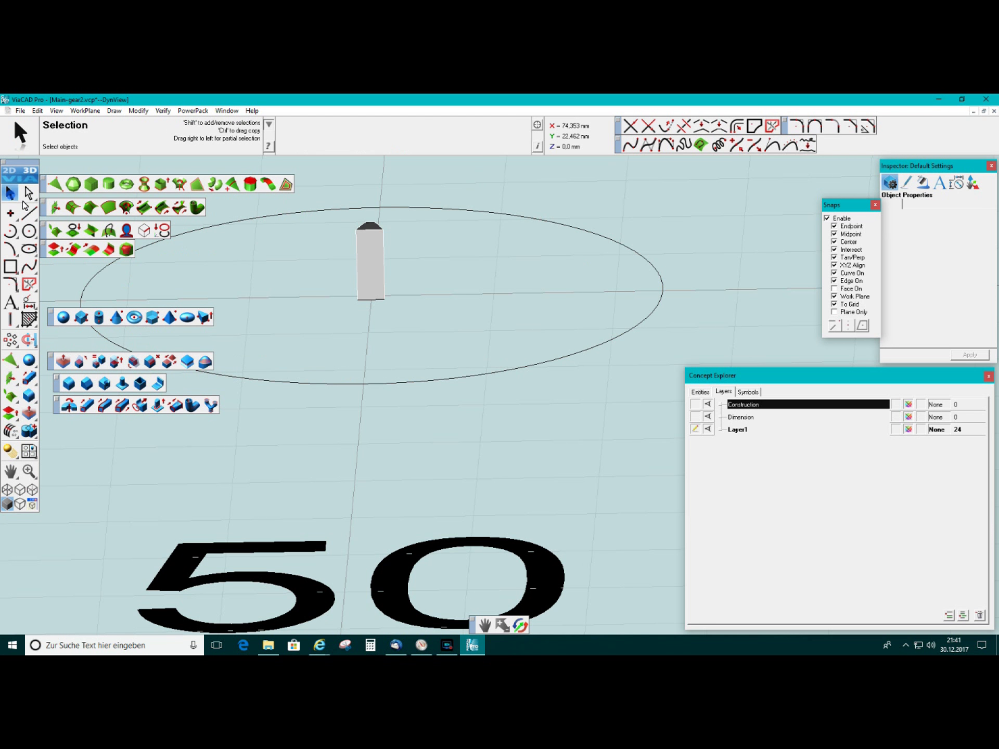
{"action": "left_click", "coordinate": [366, 267]}
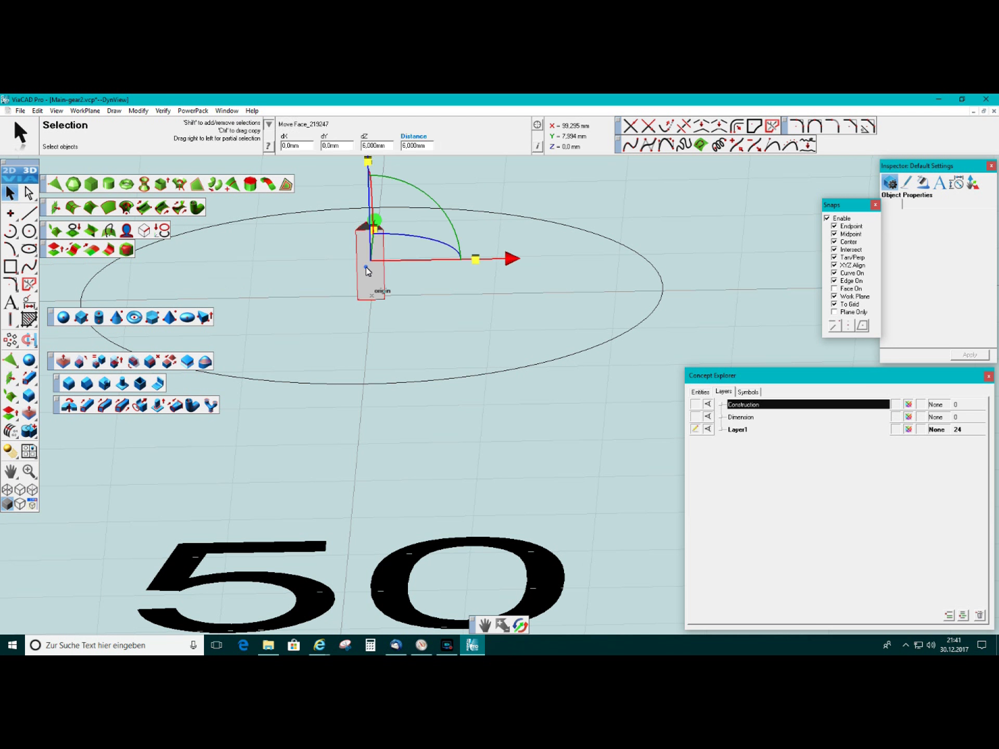
{"action": "key", "text": "Delete"}
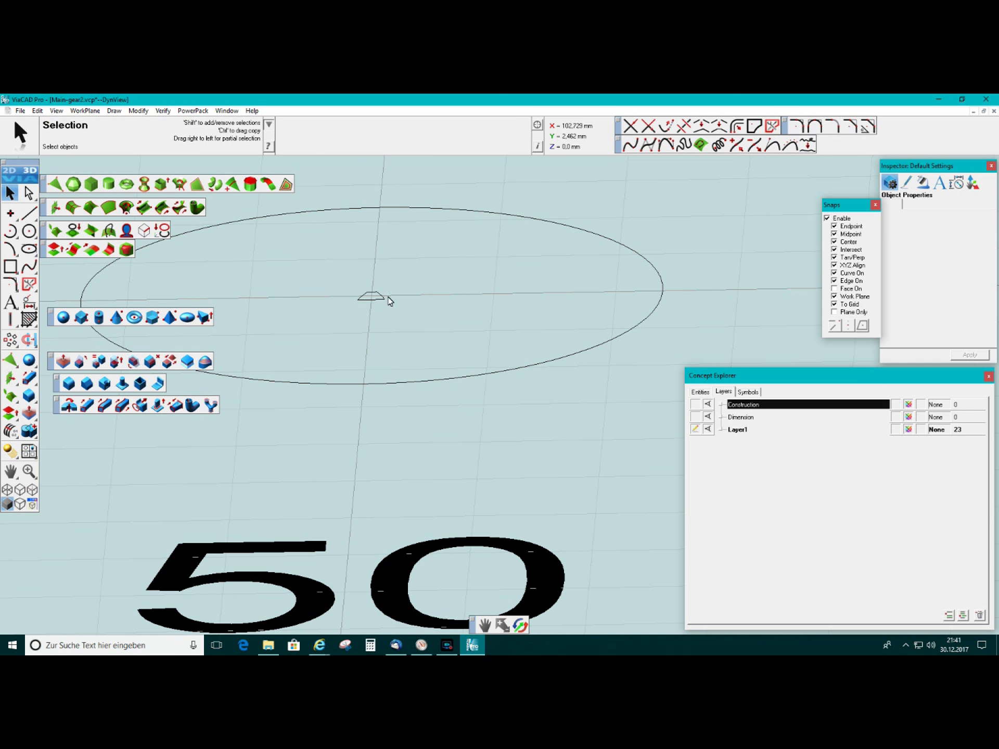
Move the whole tooth profile 23.834 mm along Y from the circle's centre to the circle's upper quadrant
{"action": "left_click_drag", "start_coordinate": [347, 275], "coordinate": [419, 325]}
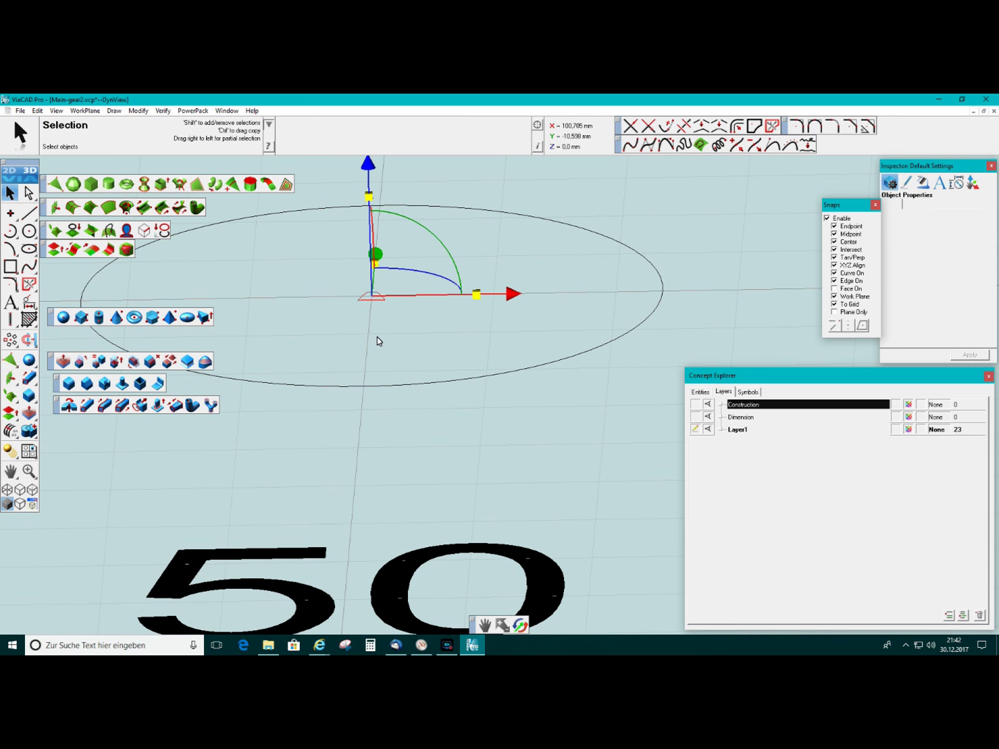
{"action": "key", "text": "Down"}
{"action": "key", "text": "Down"}
{"action": "key", "text": "Down"}
{"action": "key", "text": "Down"}
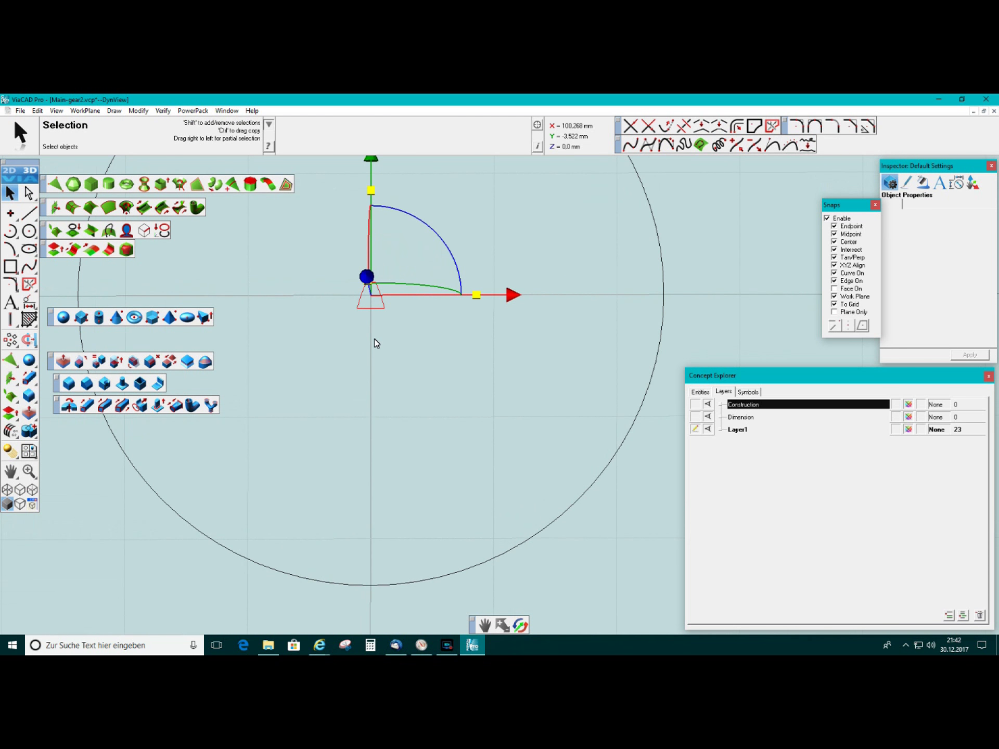
{"action": "scroll", "coordinate": [377, 344], "scroll_direction": "down", "scroll_amount": 3}
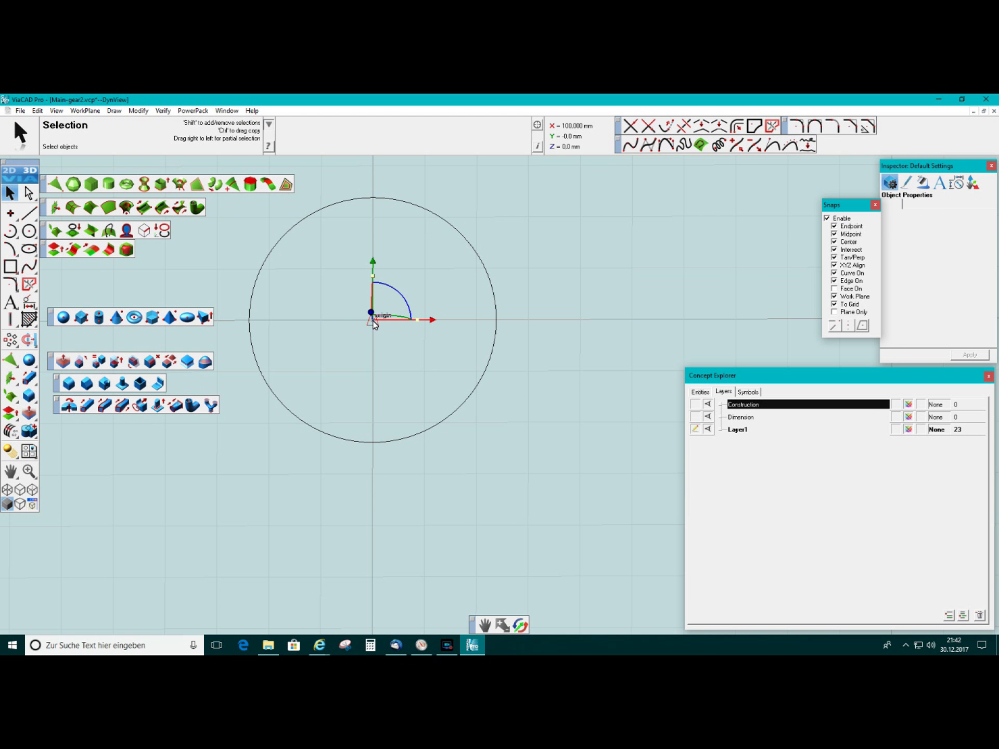
{"action": "left_click_drag", "start_coordinate": [375, 323], "coordinate": [377, 202]}
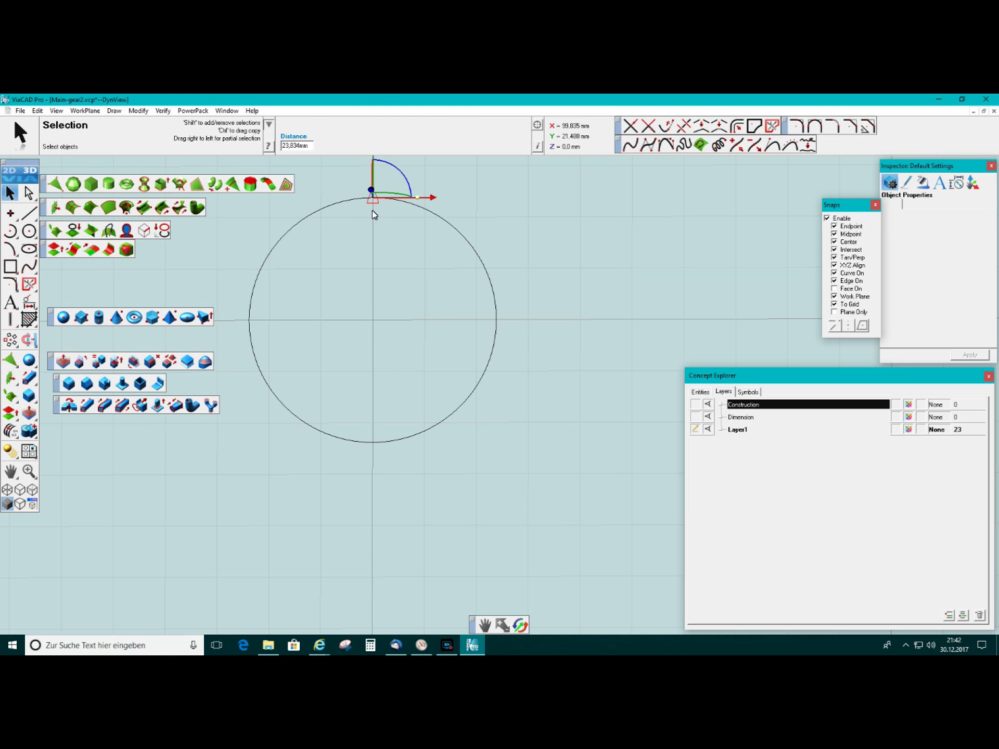
Shift the tooth profile a further 0.999 mm outward along Y so that its base sits on the circle
{"action": "scroll", "coordinate": [377, 208], "scroll_direction": "up", "scroll_amount": 3}
{"action": "scroll", "coordinate": [342, 256], "scroll_direction": "up", "scroll_amount": 5}
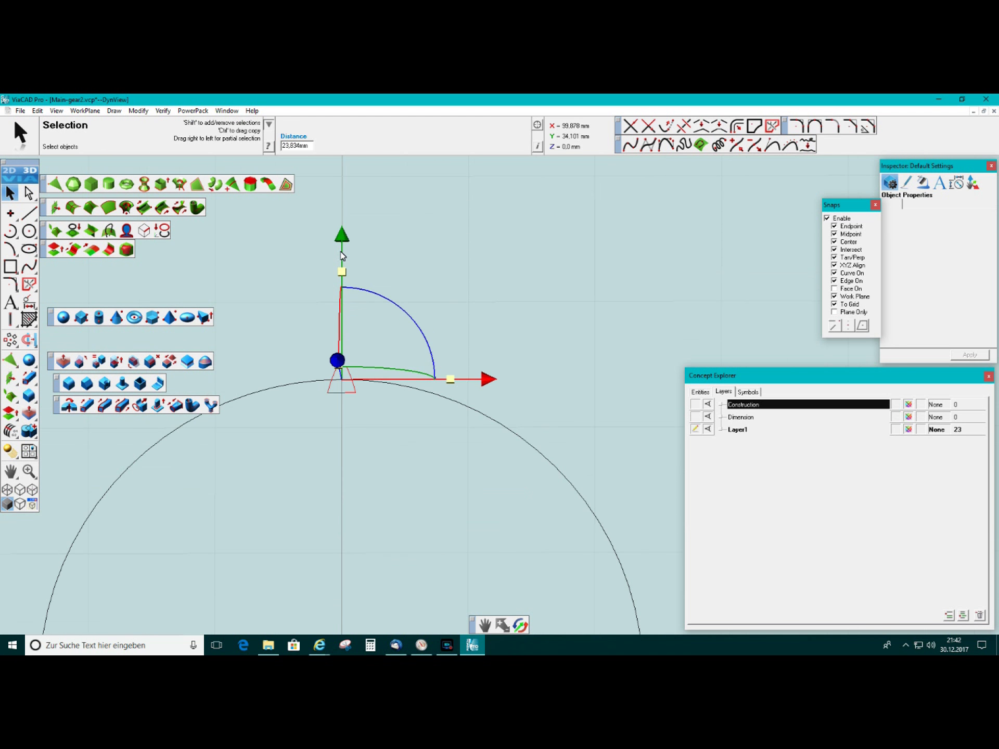
{"action": "left_click_drag", "start_coordinate": [346, 220], "coordinate": [352, 197]}
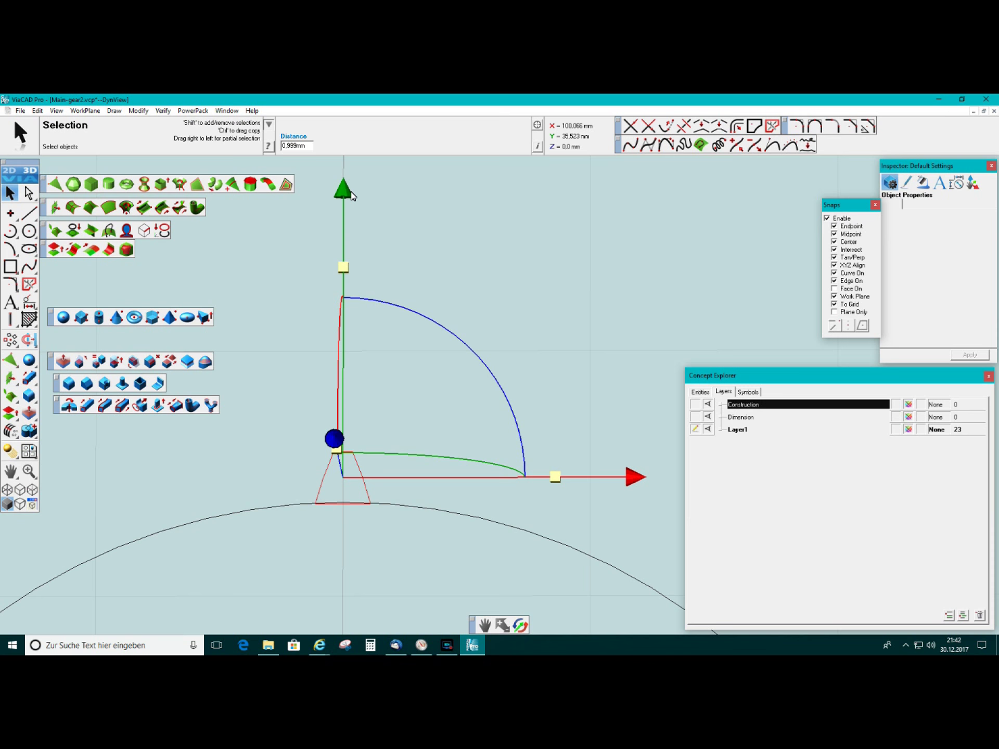
Push/pull the tooth profile on the circle's edge into a solid 6 mm high
{"action": "scroll", "coordinate": [342, 463], "scroll_direction": "down", "scroll_amount": 4}
{"action": "scroll", "coordinate": [339, 461], "scroll_direction": "down", "scroll_amount": 3}
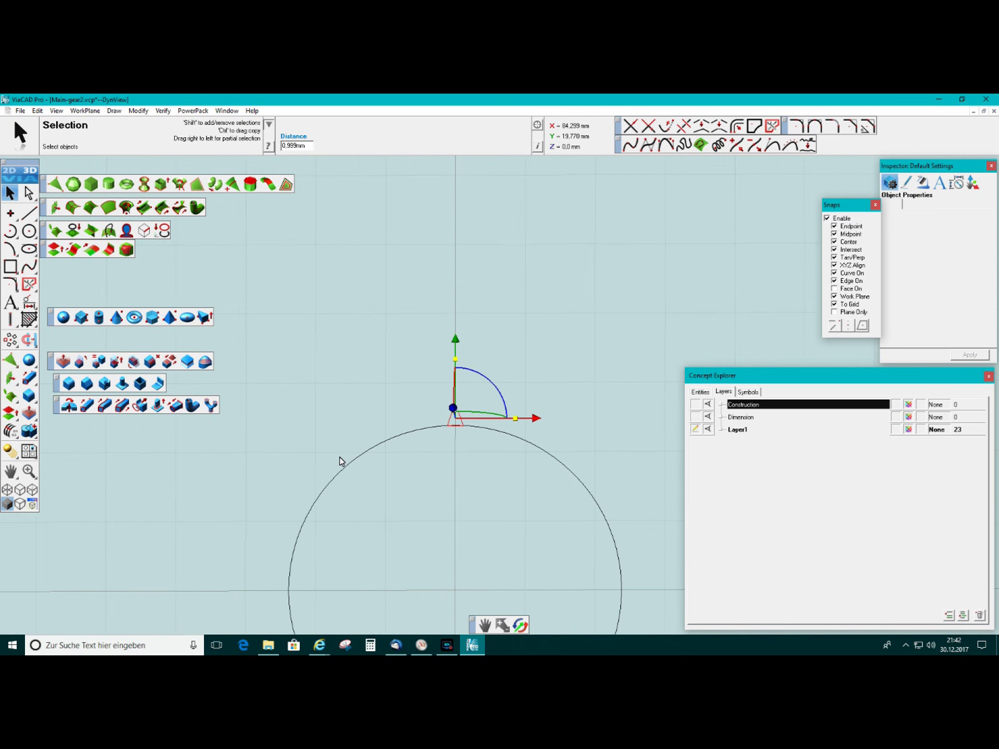
{"action": "scroll", "coordinate": [339, 460], "scroll_direction": "up", "scroll_amount": 2}
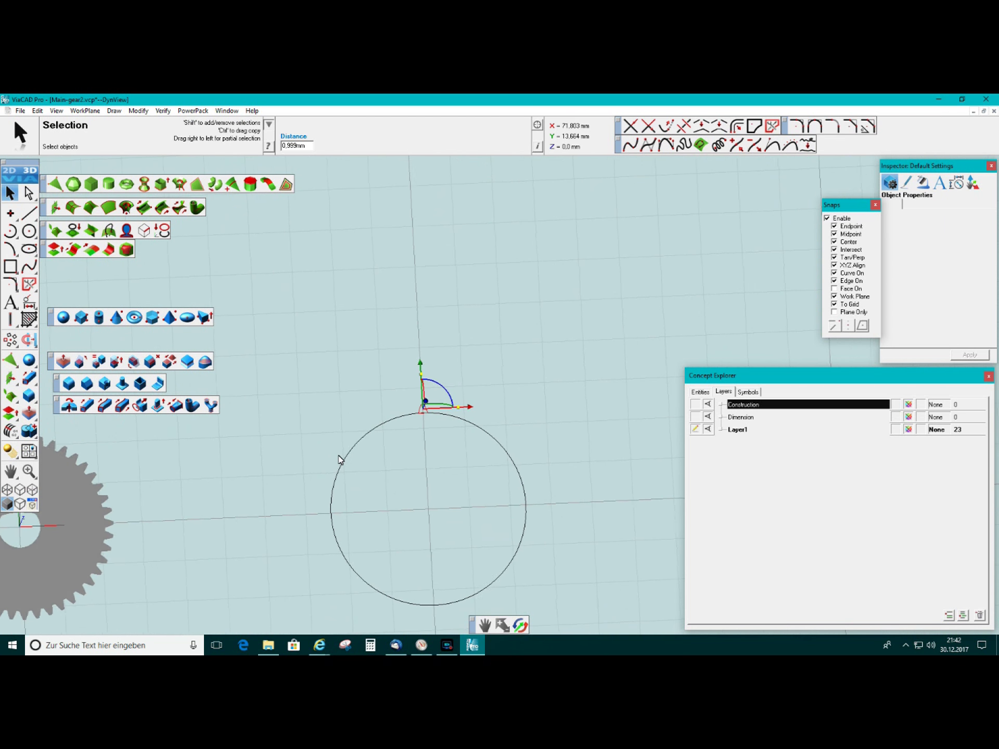
{"action": "scroll", "coordinate": [339, 460], "scroll_direction": "down", "scroll_amount": 2}
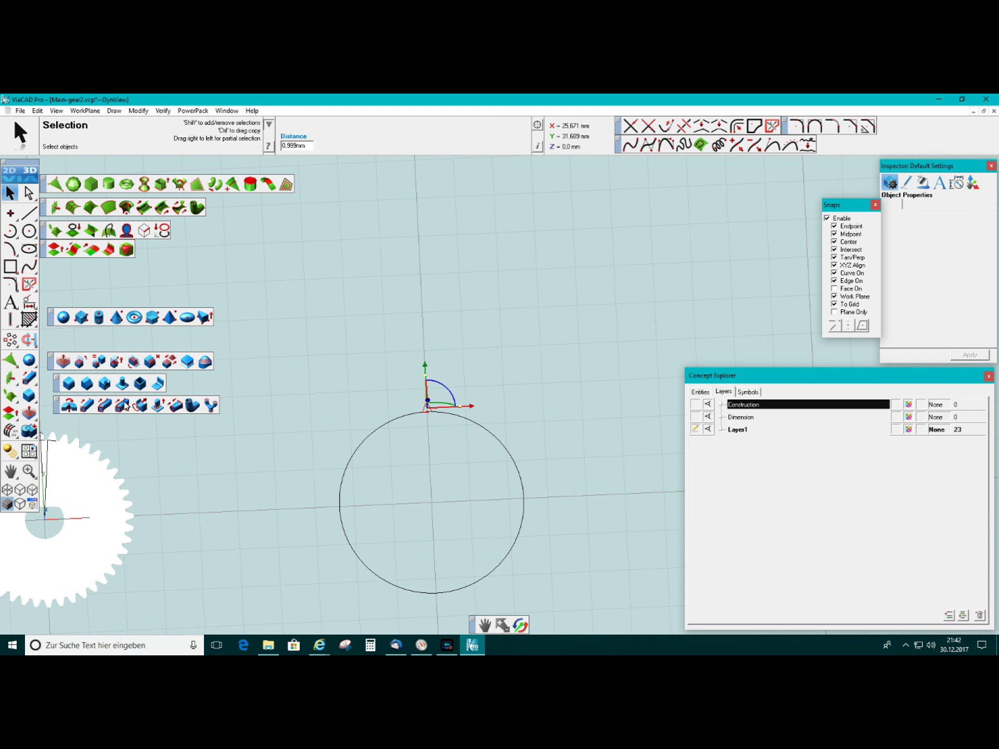
{"action": "left_click", "coordinate": [63, 362]}
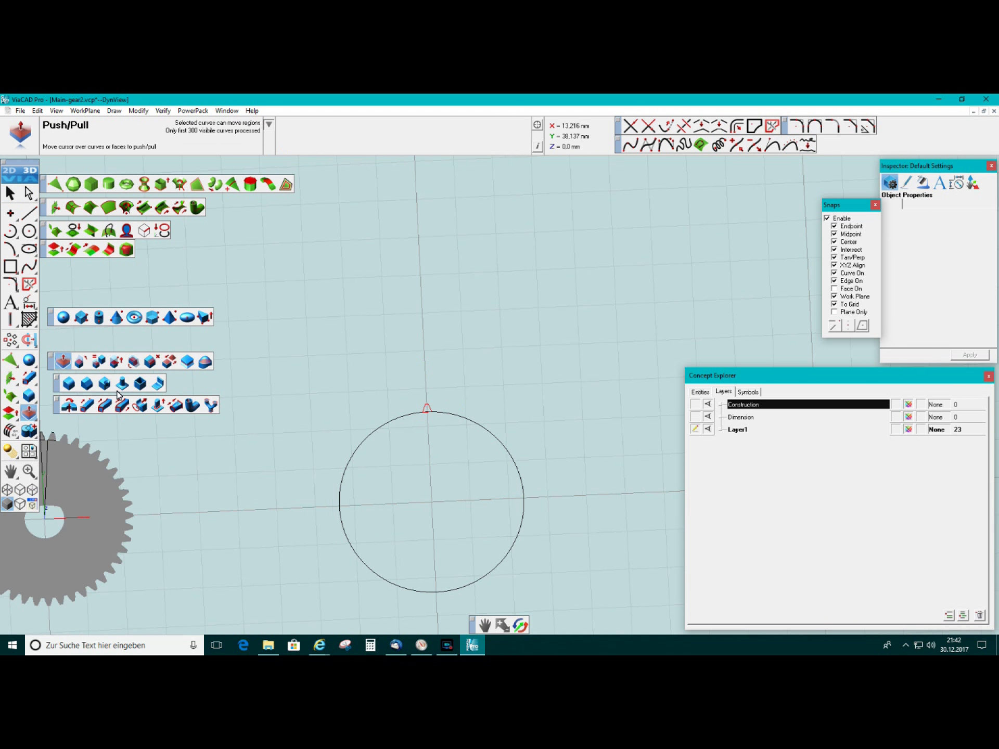
{"action": "left_click", "coordinate": [430, 414]}
{"action": "left_click", "coordinate": [430, 413]}
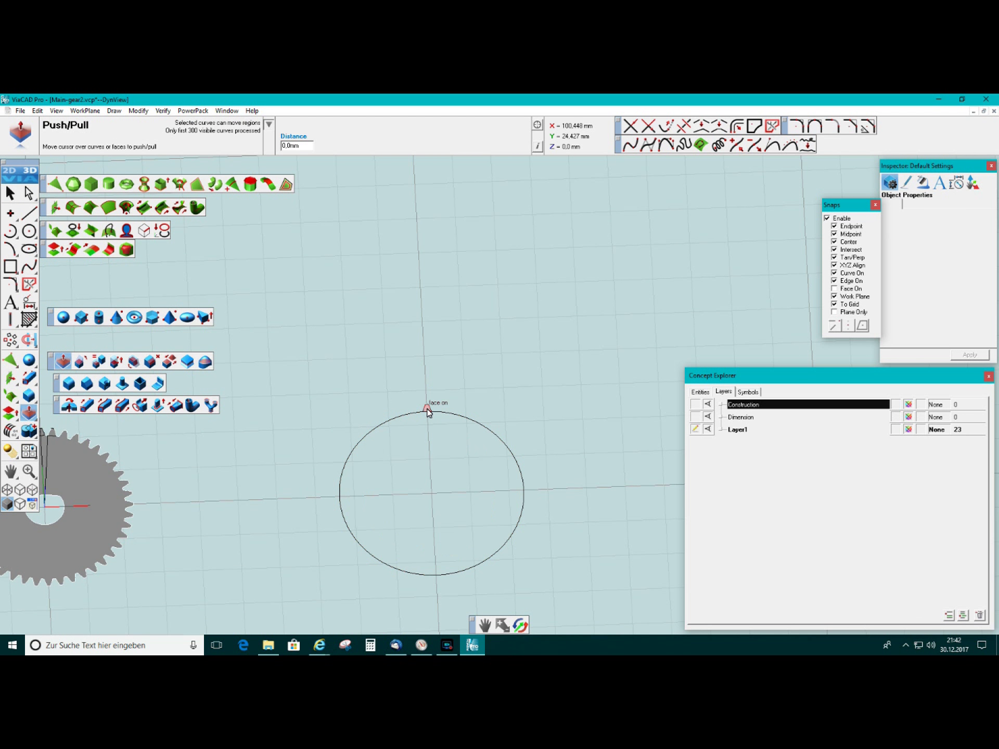
{"action": "left_click", "coordinate": [428, 411]}
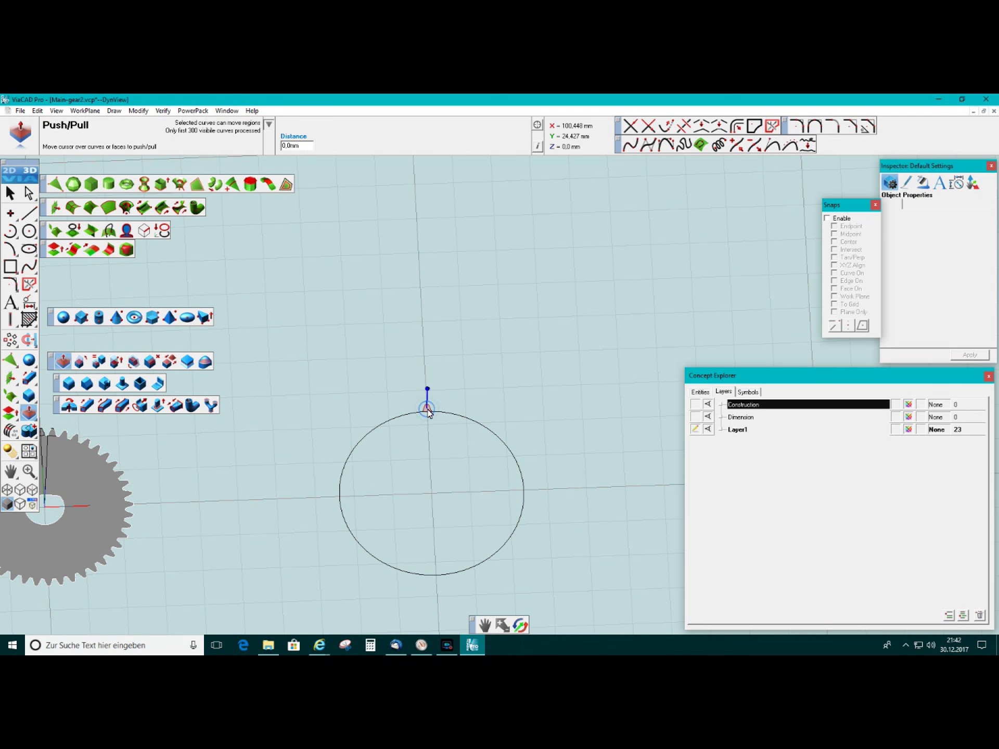
{"action": "left_click", "coordinate": [428, 409]}
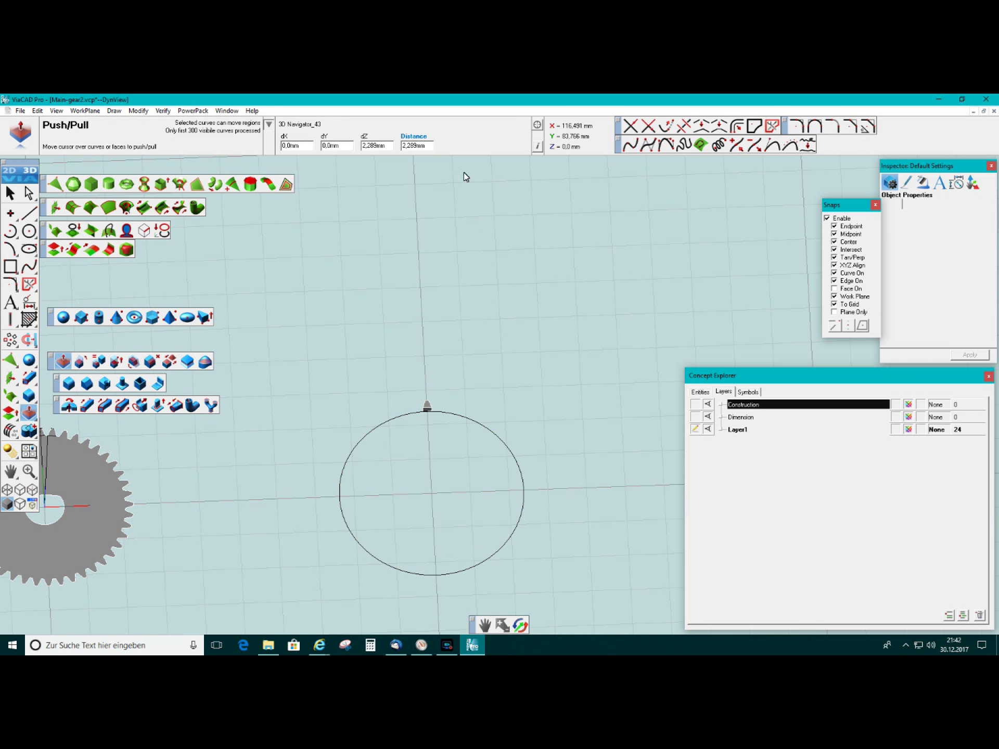
{"action": "double_click", "coordinate": [416, 146]}
{"action": "type", "text": "5"}
{"action": "key", "text": "Return"}
{"action": "left_click", "coordinate": [10, 192]}
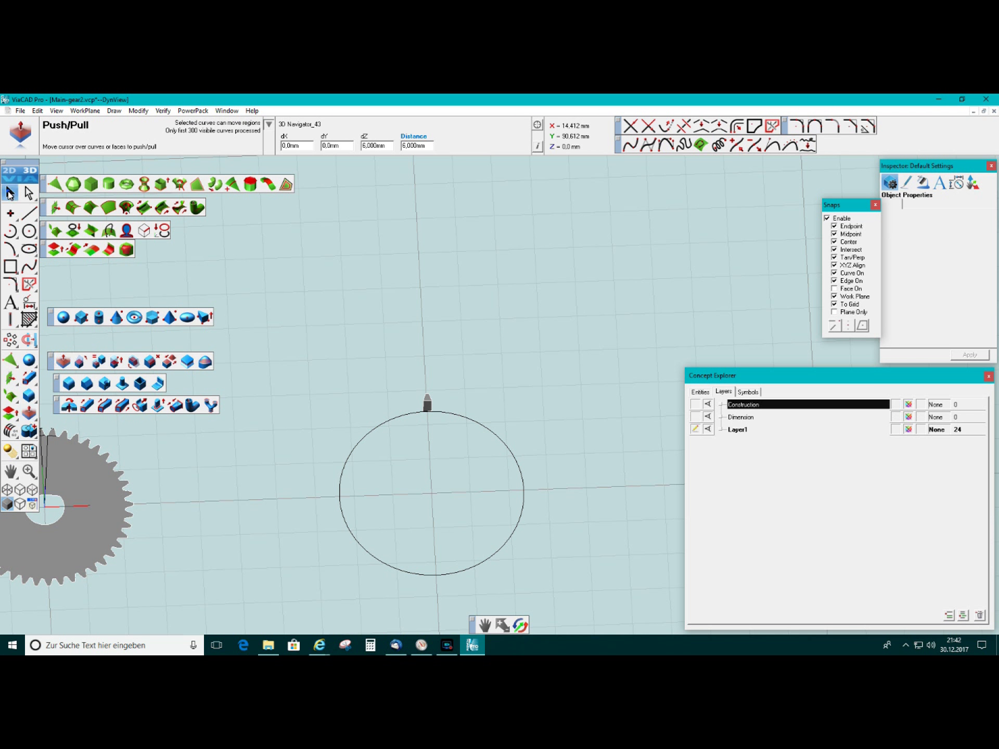
Polar duplicate the tooth solid to 50 teeth over a total angle of 360° around the circle's centre at X 100 mm, Y 0 mm
{"action": "left_click", "coordinate": [11, 339]}
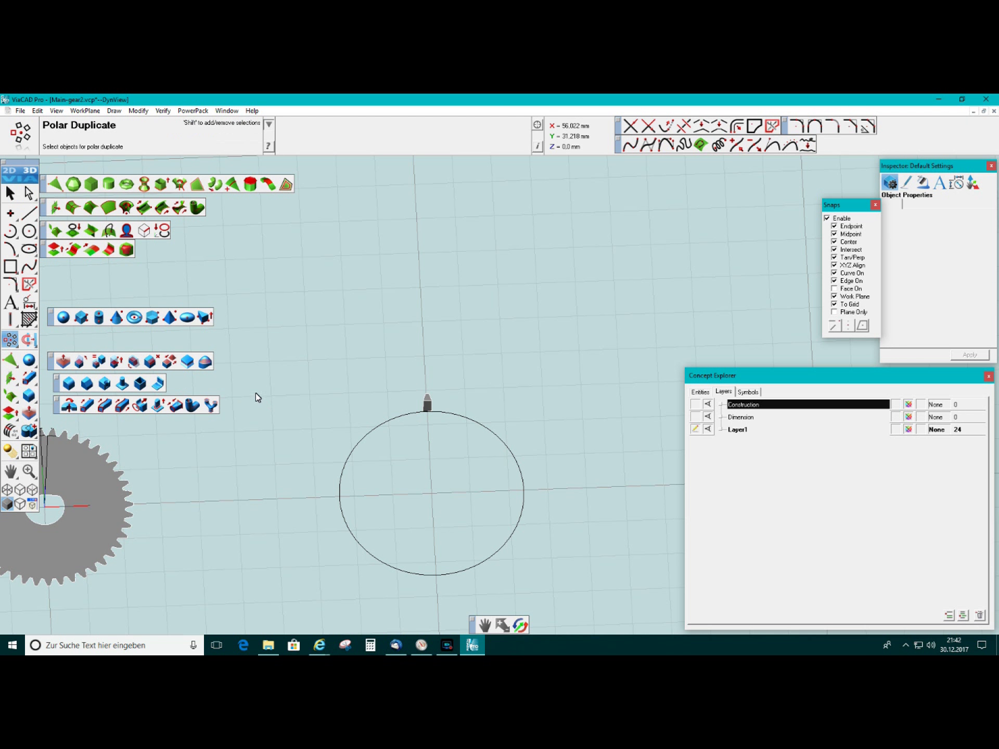
{"action": "left_click", "coordinate": [427, 409]}
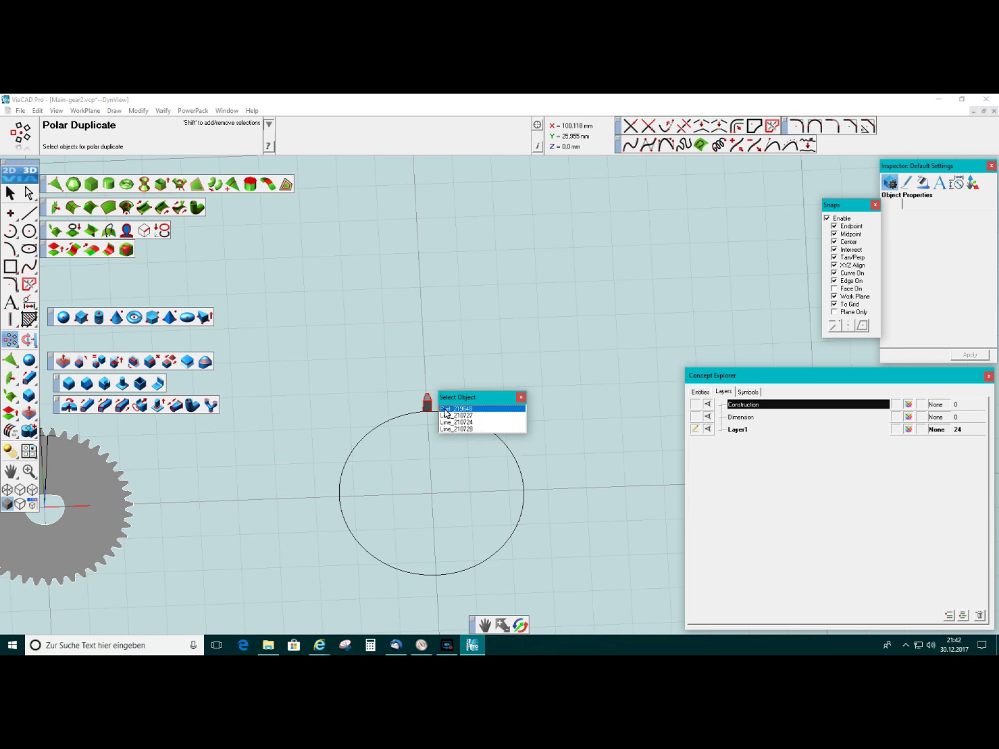
{"action": "left_click", "coordinate": [446, 410]}
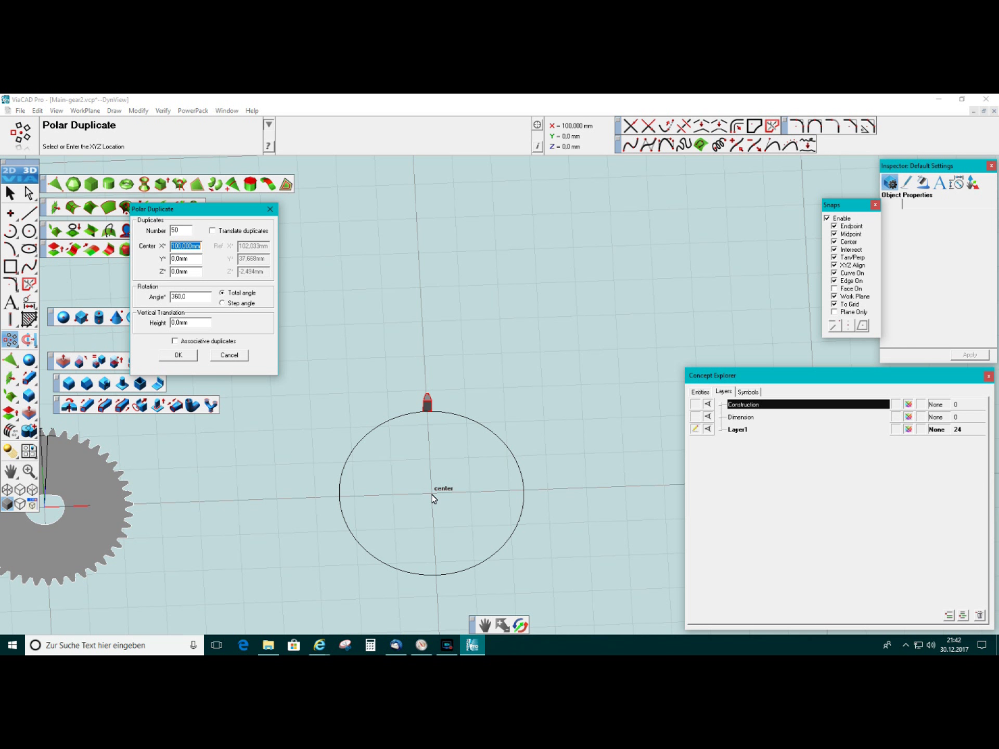
{"action": "scroll", "coordinate": [434, 498], "scroll_direction": "up", "scroll_amount": 3}
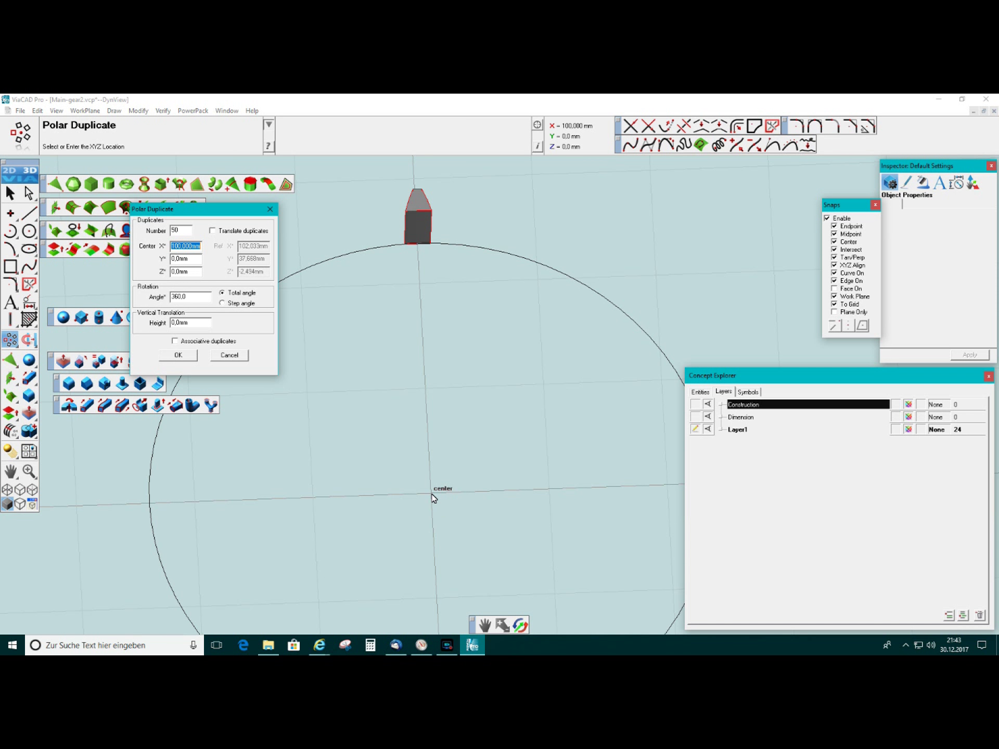
{"action": "left_click", "coordinate": [432, 495]}
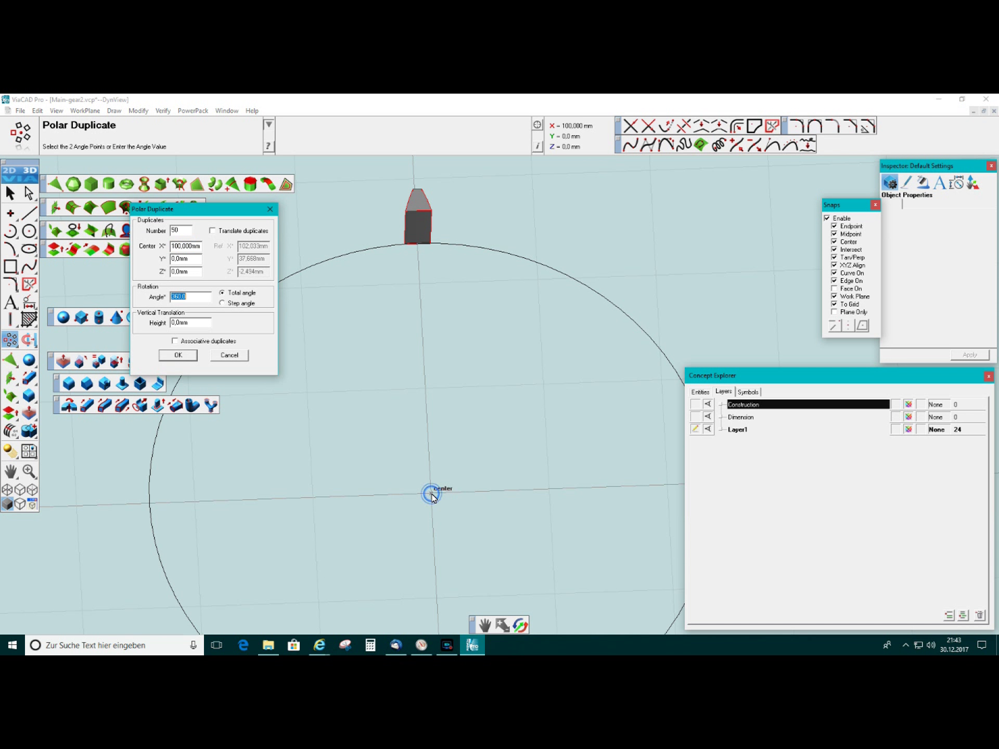
{"action": "left_click", "coordinate": [173, 356]}
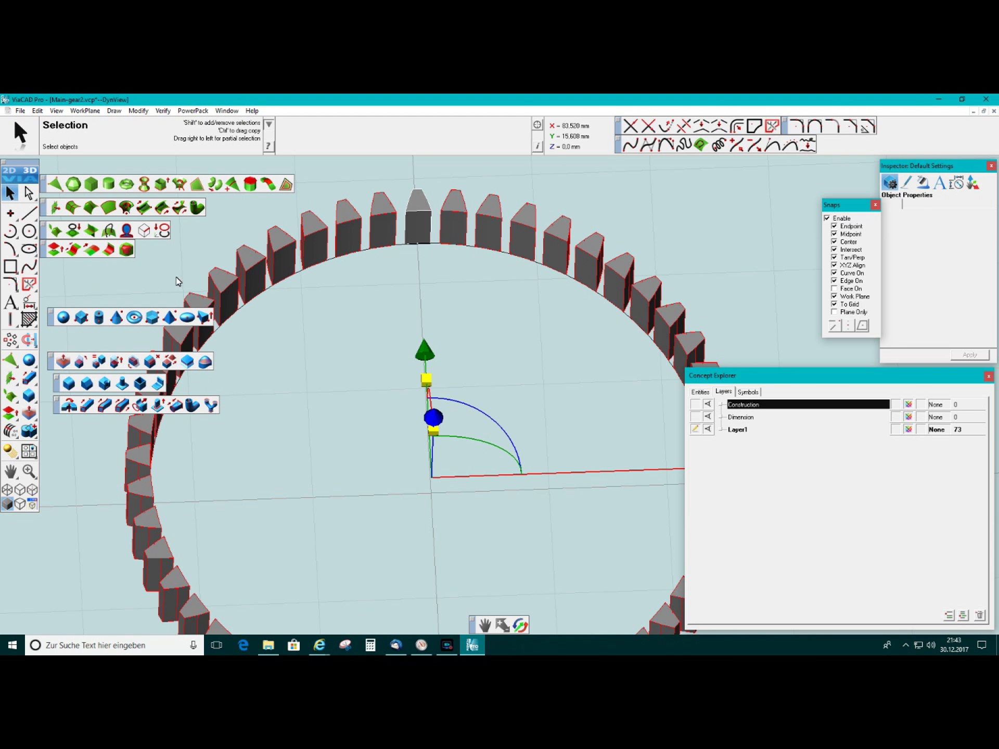
Set the diameter of the circle inside the ring of teeth to 47.7 mm
{"action": "left_click", "coordinate": [402, 248]}
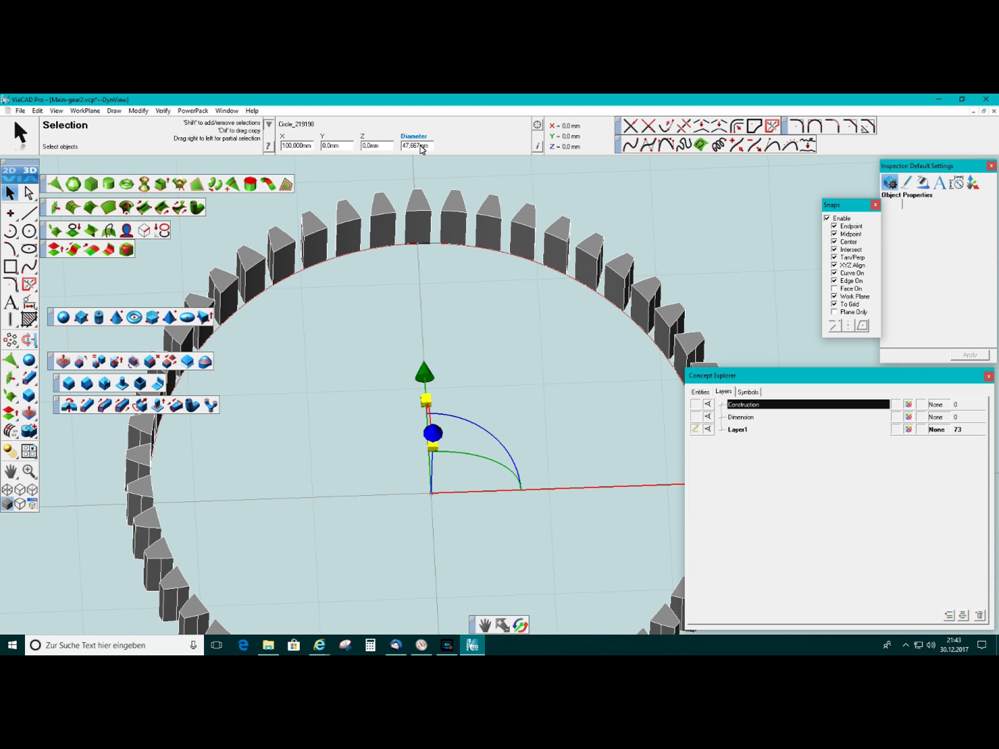
{"action": "left_click_drag", "start_coordinate": [421, 146], "coordinate": [411, 148]}
{"action": "type", "text": "7"}
{"action": "key", "text": "Return"}
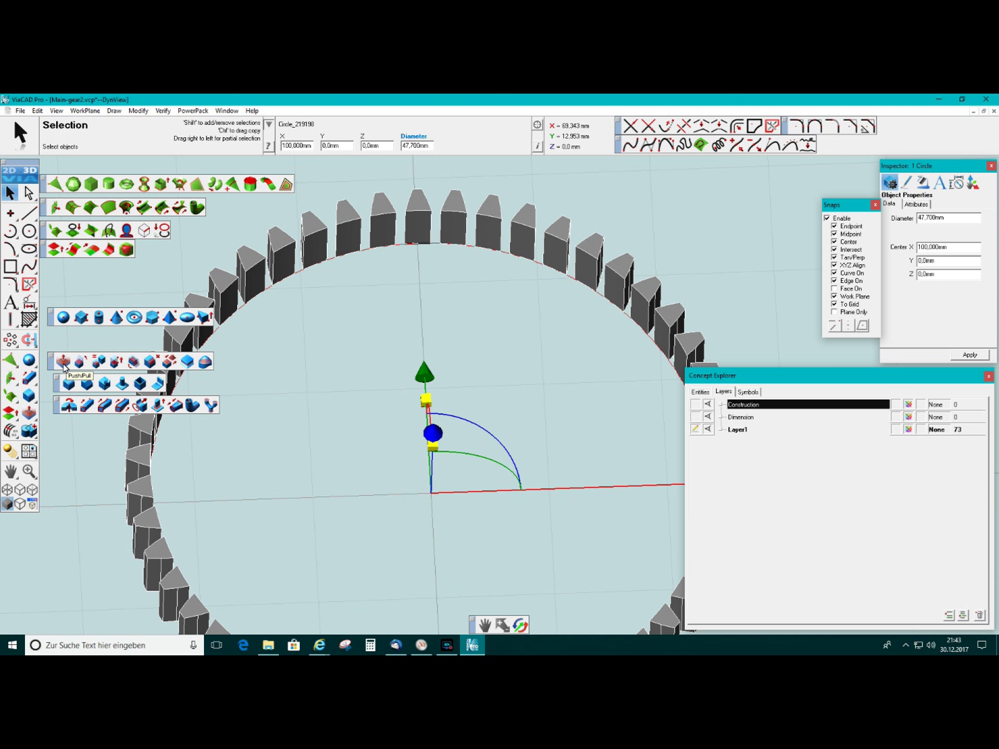
{"action": "key", "text": "Page_Down"}
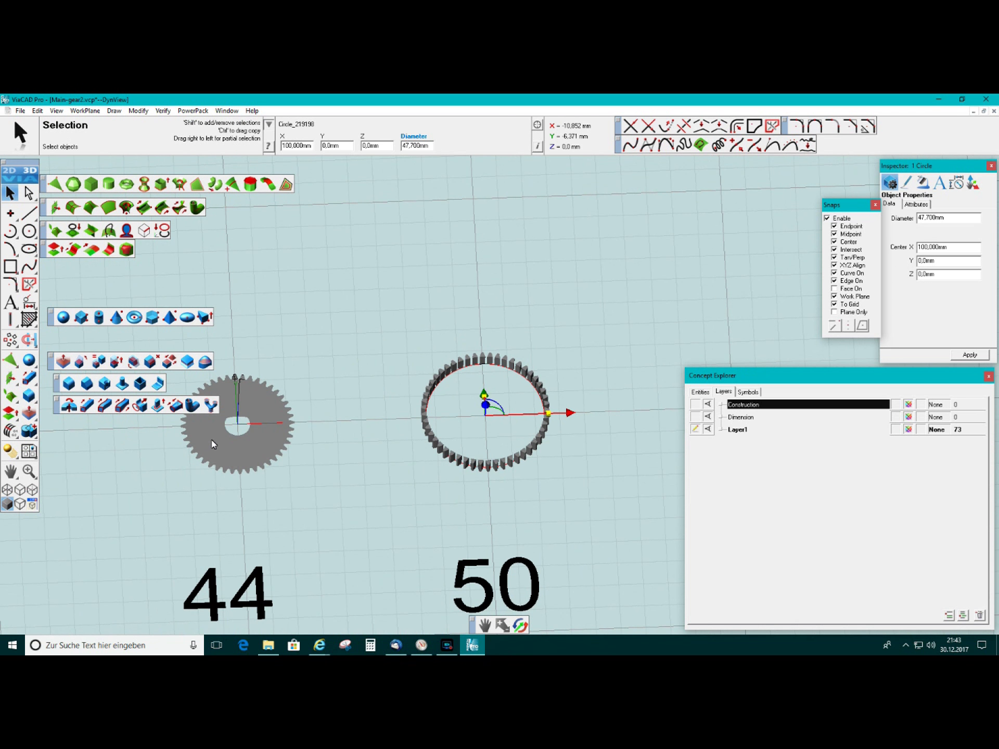
{"action": "key", "text": "Up"}
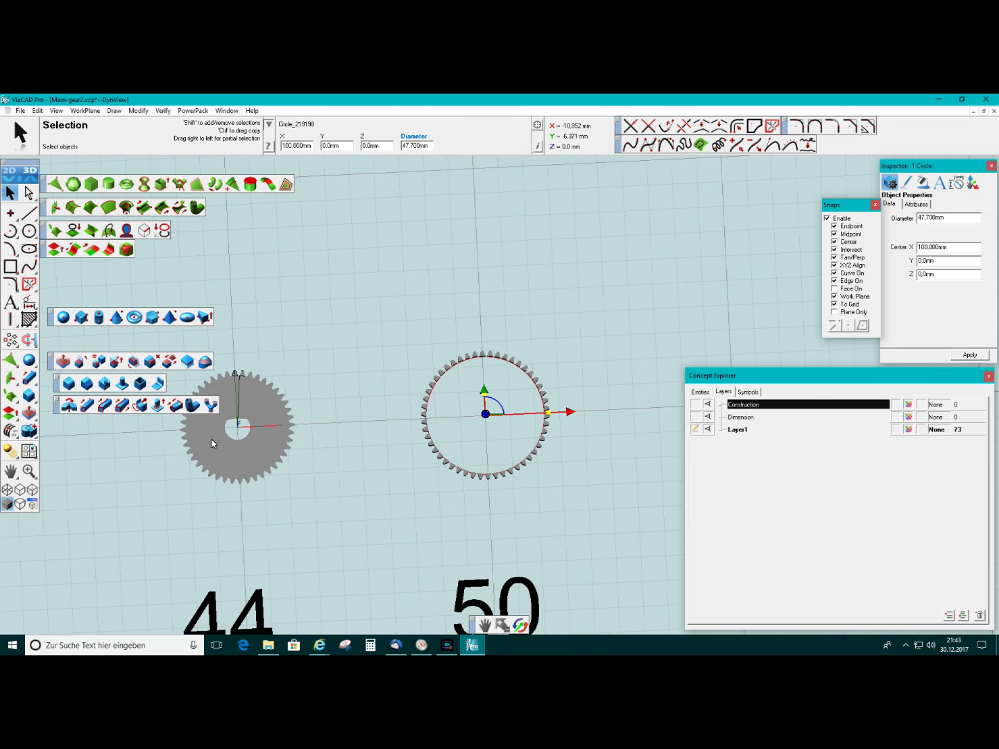
{"action": "key", "text": "Down"}
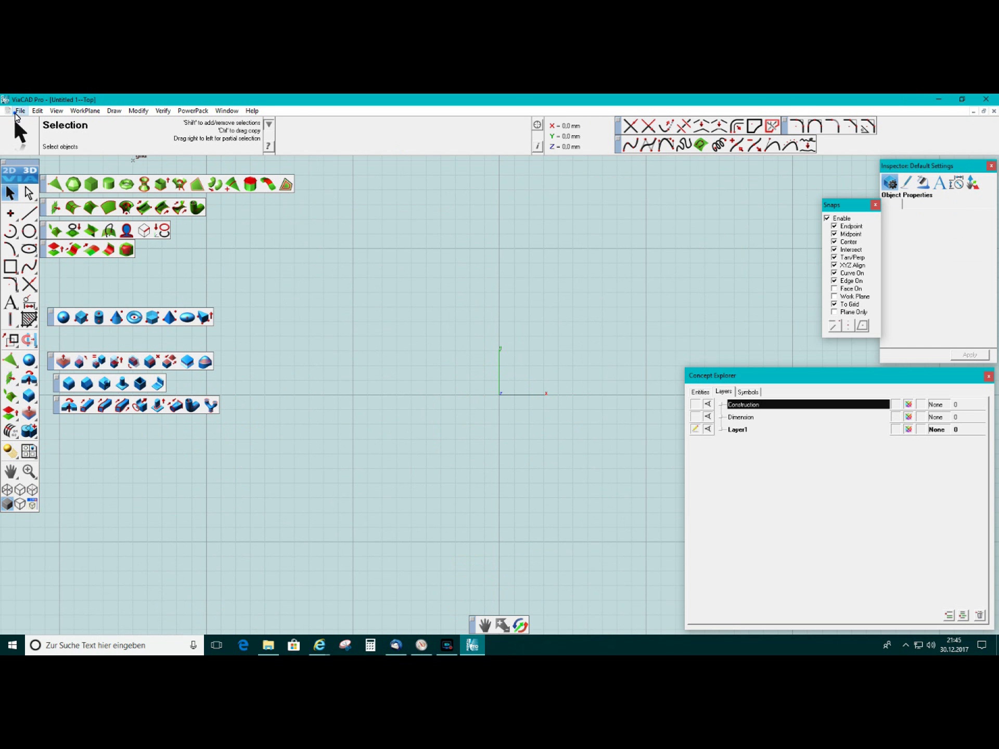
Open the recent file Main-gear2.vcp and extrude the free-standing circle behind the 44-tooth gear upward into a 30 mm high surface
{"action": "left_click", "coordinate": [20, 111]}
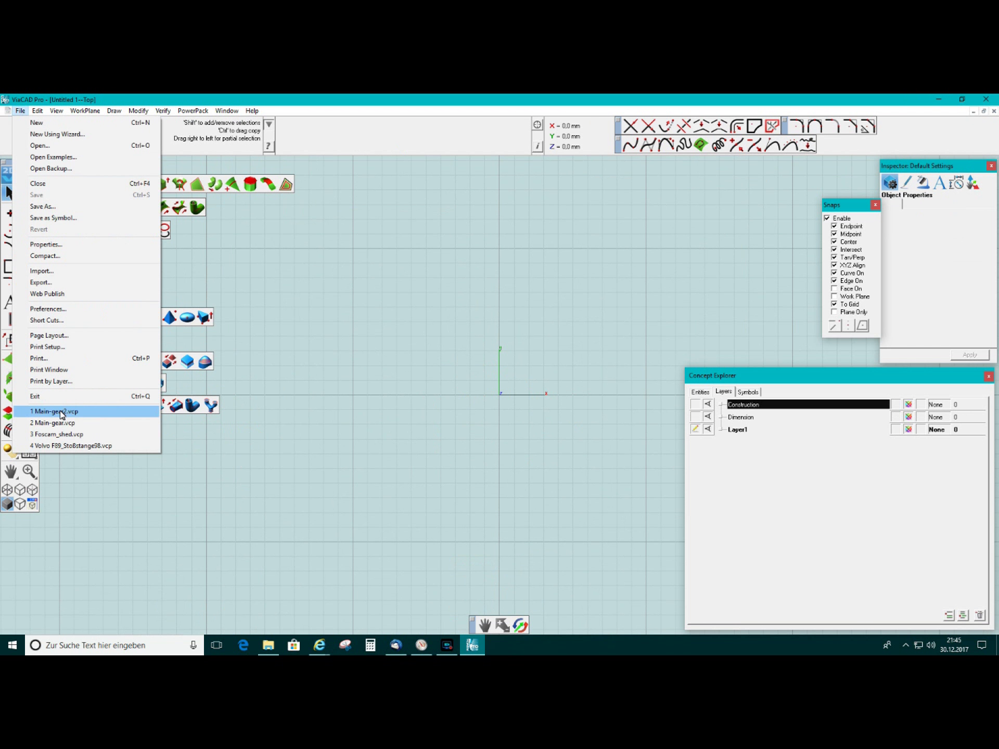
{"action": "left_click", "coordinate": [58, 412]}
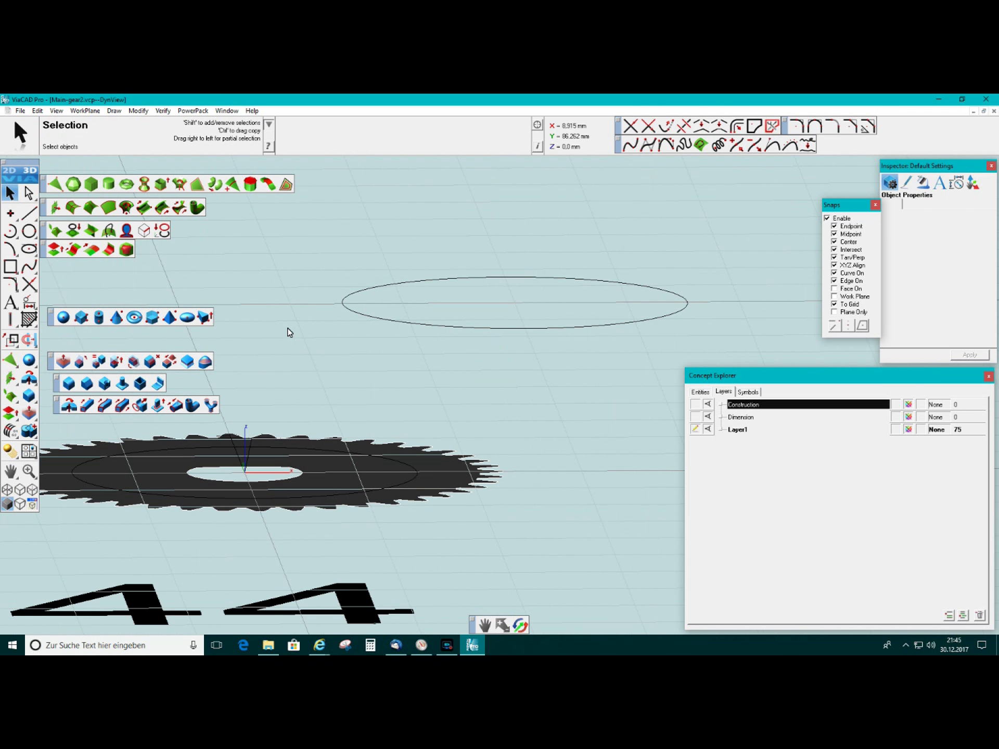
{"action": "left_click", "coordinate": [144, 207]}
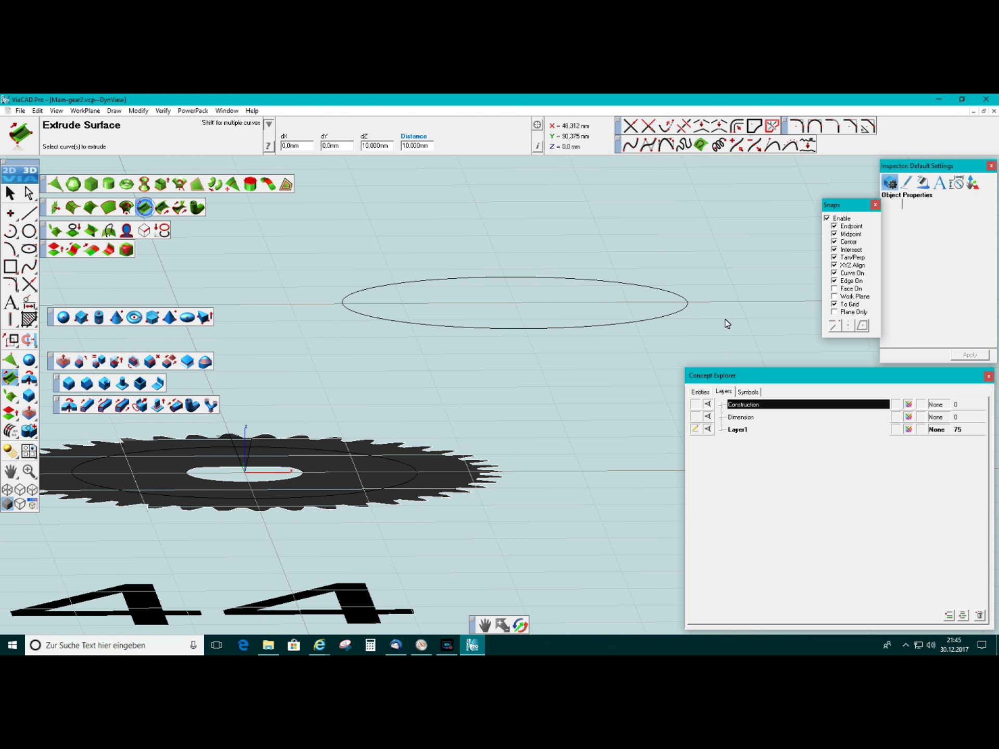
{"action": "left_click", "coordinate": [686, 310]}
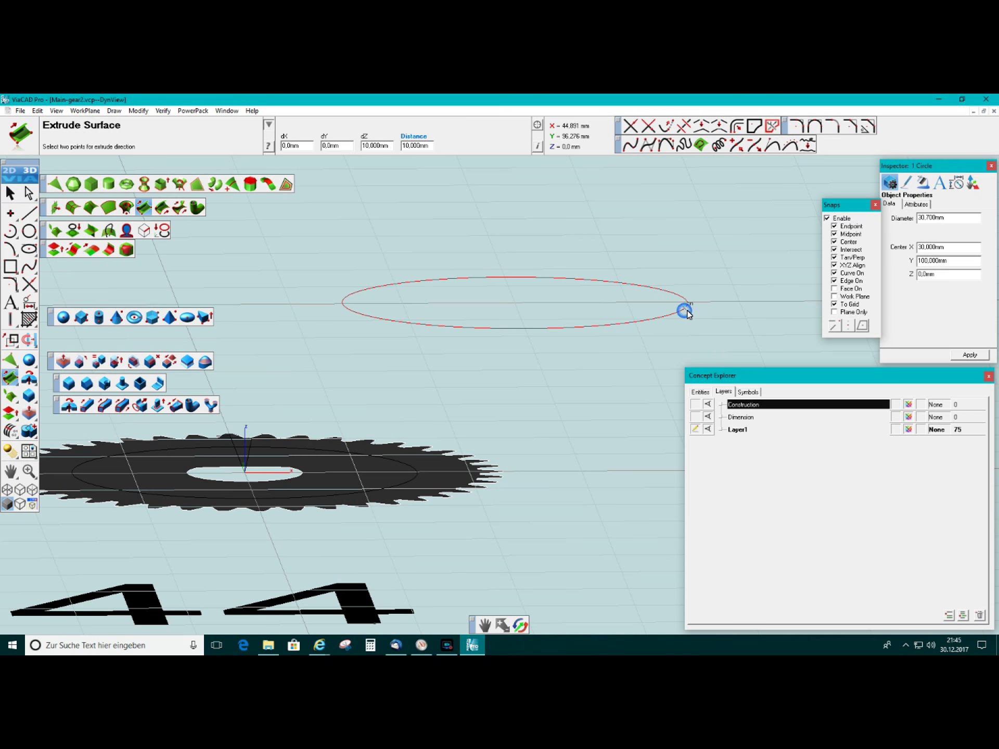
{"action": "left_click", "coordinate": [688, 282]}
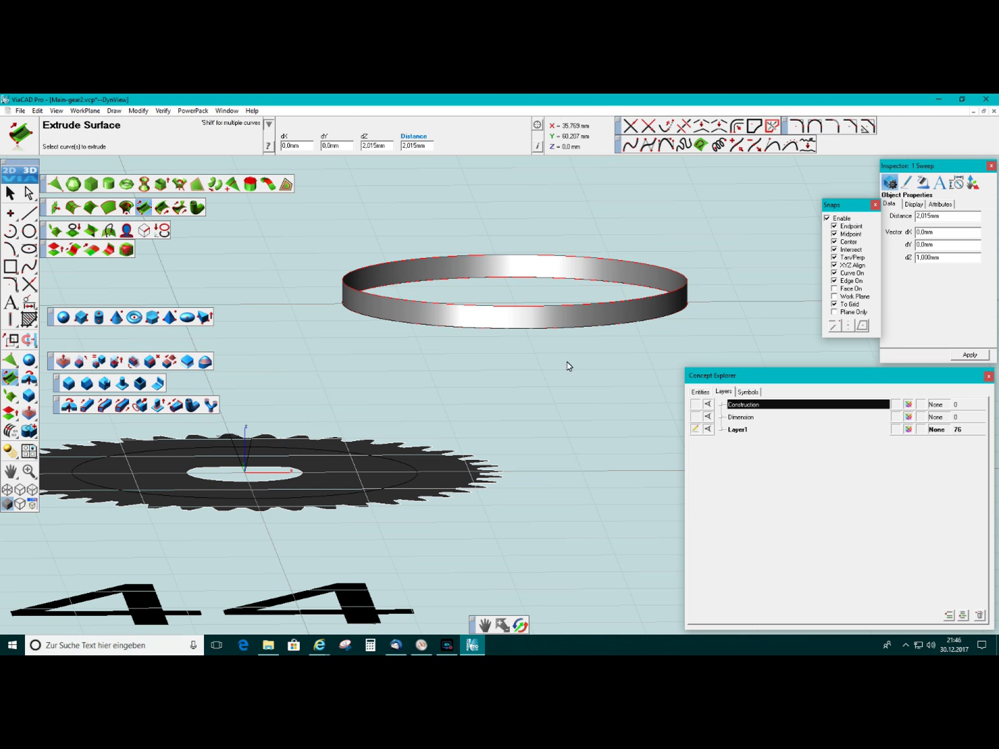
{"action": "left_click_drag", "start_coordinate": [417, 146], "coordinate": [398, 149]}
{"action": "type", "text": "30"}
{"action": "key", "text": "Tab"}
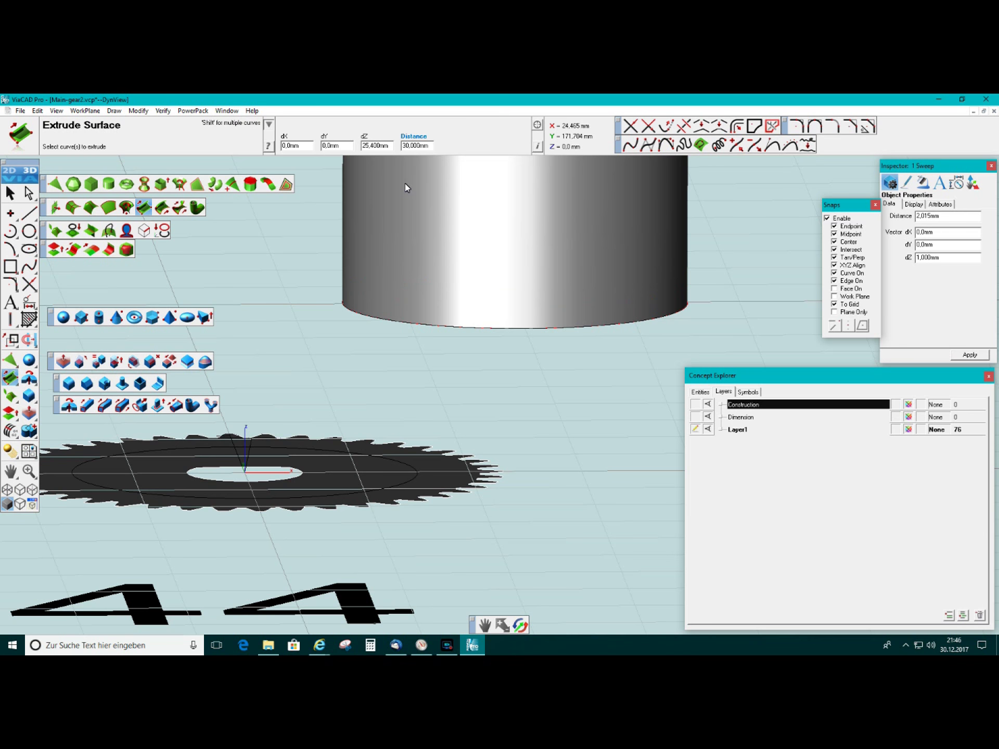
Set the extrusion distance of the cylindrical surface to 15 mm
{"action": "left_click", "coordinate": [12, 194]}
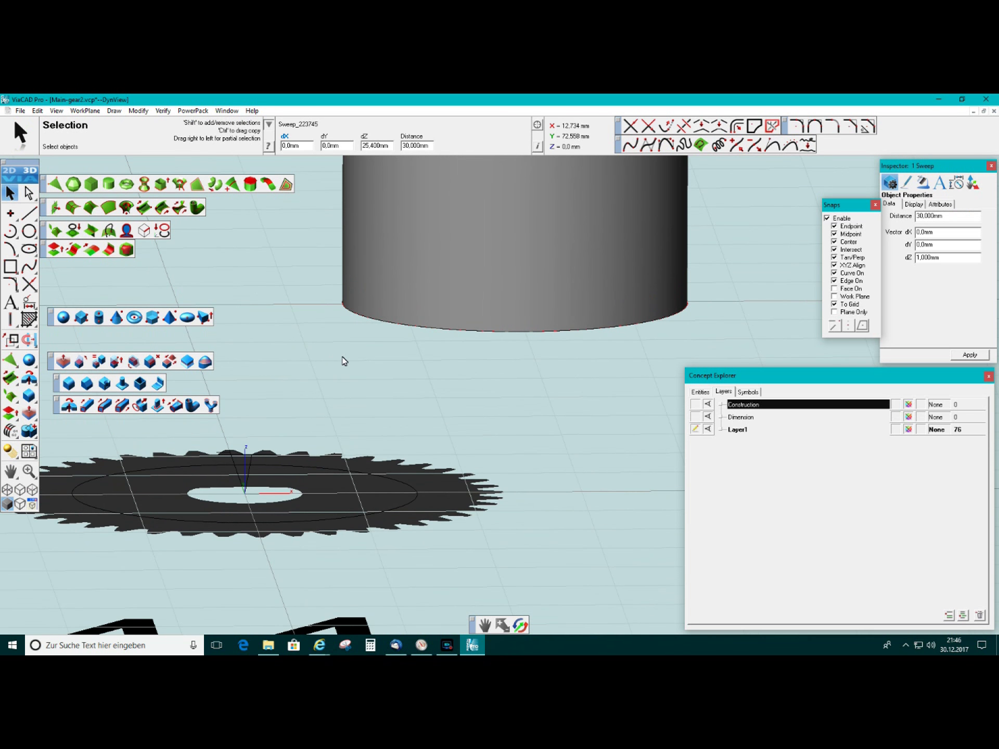
{"action": "scroll", "coordinate": [397, 383], "scroll_direction": "down", "scroll_amount": 5}
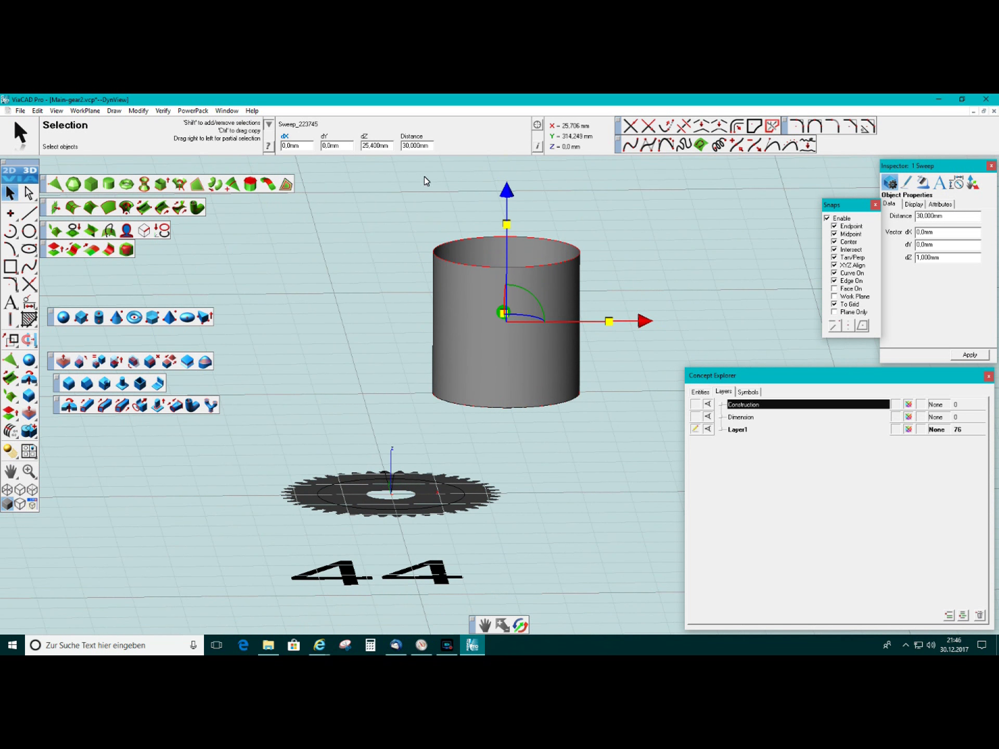
{"action": "double_click", "coordinate": [409, 147]}
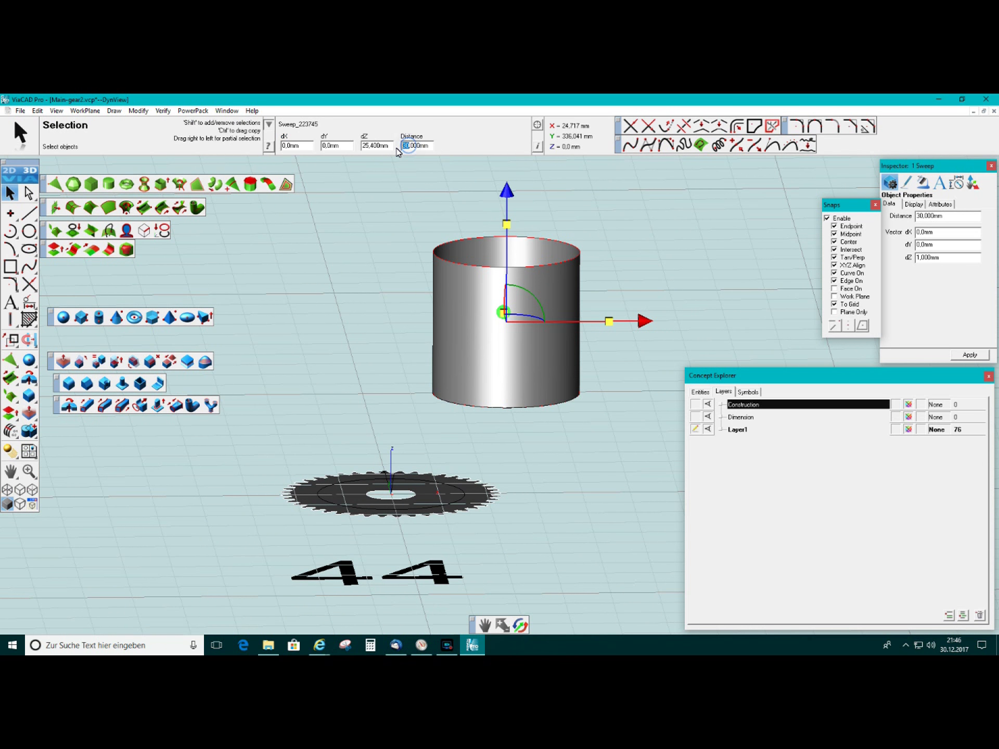
{"action": "type", "text": "15"}
{"action": "key", "text": "Return"}
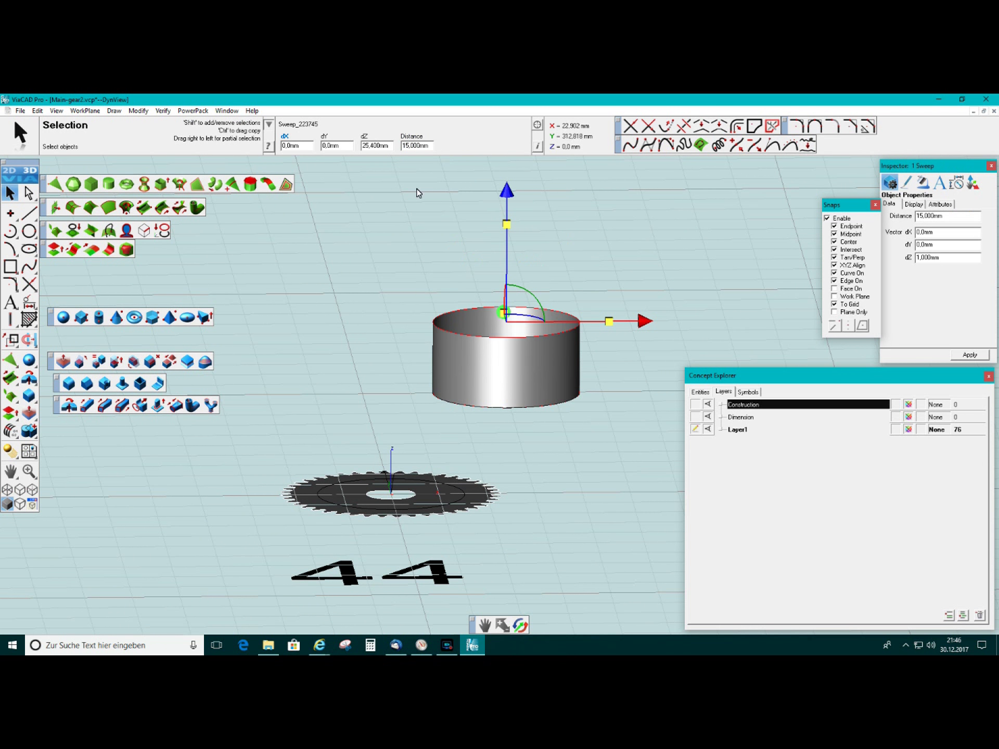
Move the original gear with its hub from the far corner of the grid to beside the flat 44-tooth gear
{"action": "scroll", "coordinate": [423, 333], "scroll_direction": "down", "scroll_amount": 1}
{"action": "scroll", "coordinate": [423, 329], "scroll_direction": "down", "scroll_amount": 2}
{"action": "middle_click_drag", "start_coordinate": [415, 339], "coordinate": [386, 380]}
{"action": "scroll", "coordinate": [497, 439], "scroll_direction": "down", "scroll_amount": 5}
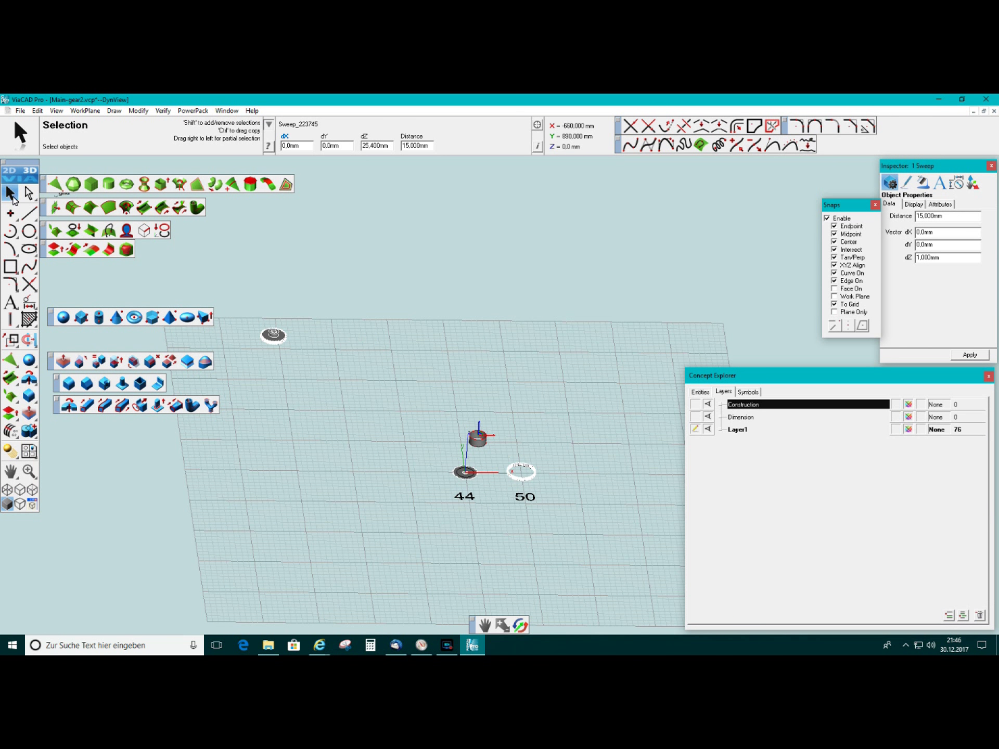
{"action": "left_click", "coordinate": [306, 353]}
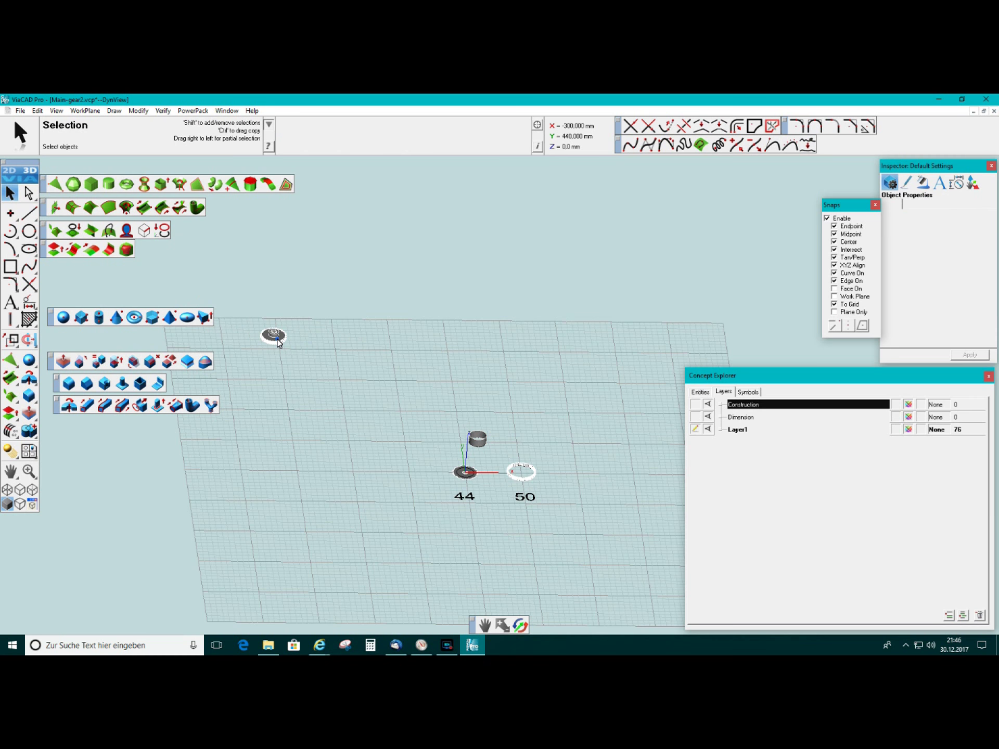
{"action": "left_click", "coordinate": [273, 336]}
{"action": "left_click_drag", "start_coordinate": [253, 256], "coordinate": [447, 484]}
{"action": "scroll", "coordinate": [448, 484], "scroll_direction": "up", "scroll_amount": 5}
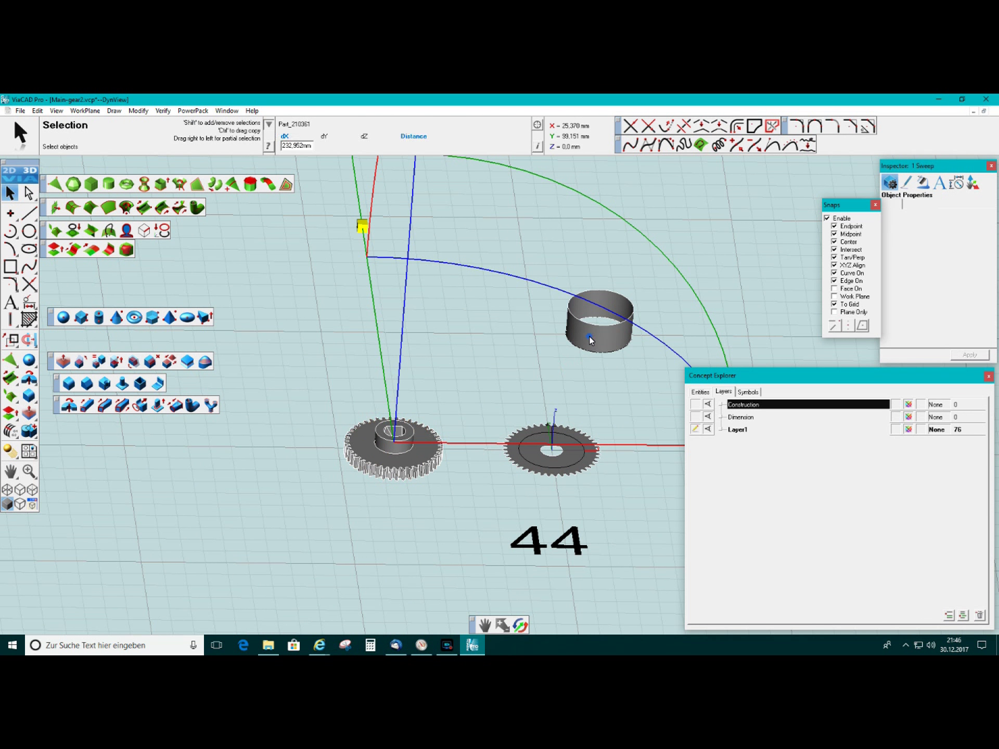
Move the cylindrical surface onto the original hub gear and align it with the gear's centre
{"action": "left_click", "coordinate": [589, 336]}
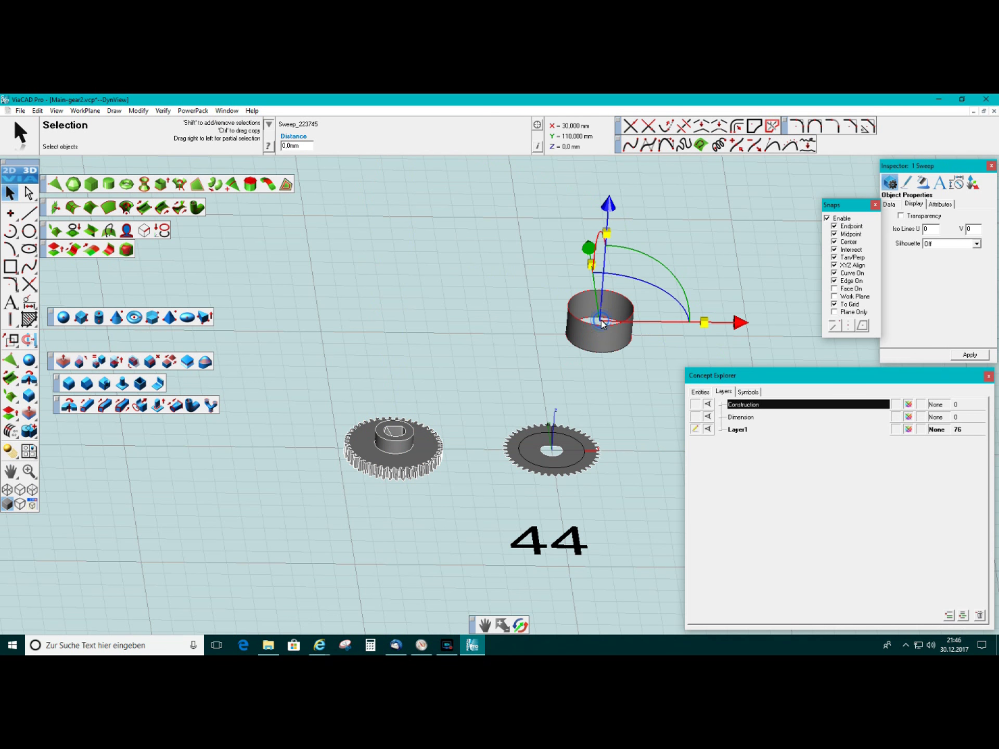
{"action": "left_click_drag", "start_coordinate": [602, 325], "coordinate": [393, 440]}
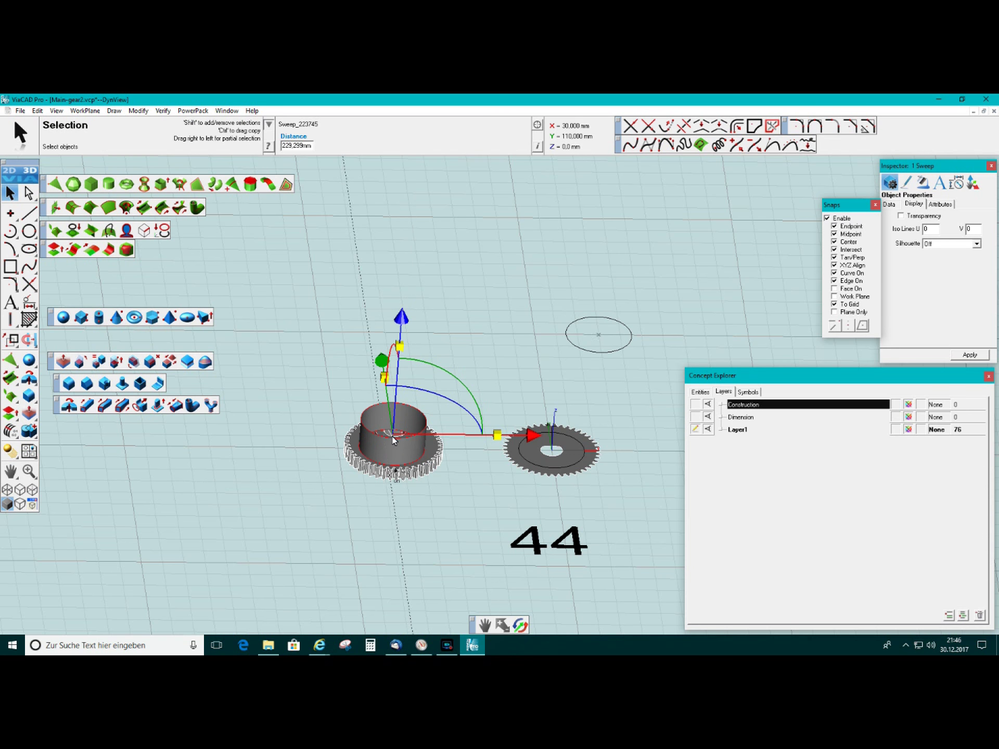
{"action": "key", "text": "t"}
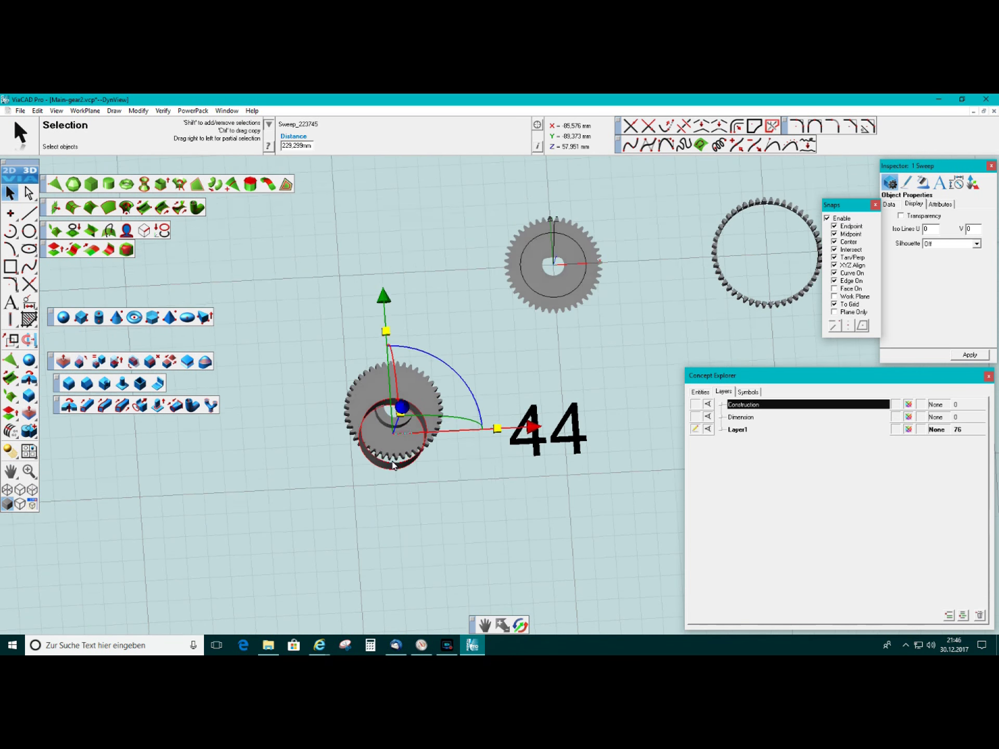
{"action": "left_click_drag", "start_coordinate": [394, 437], "coordinate": [400, 413]}
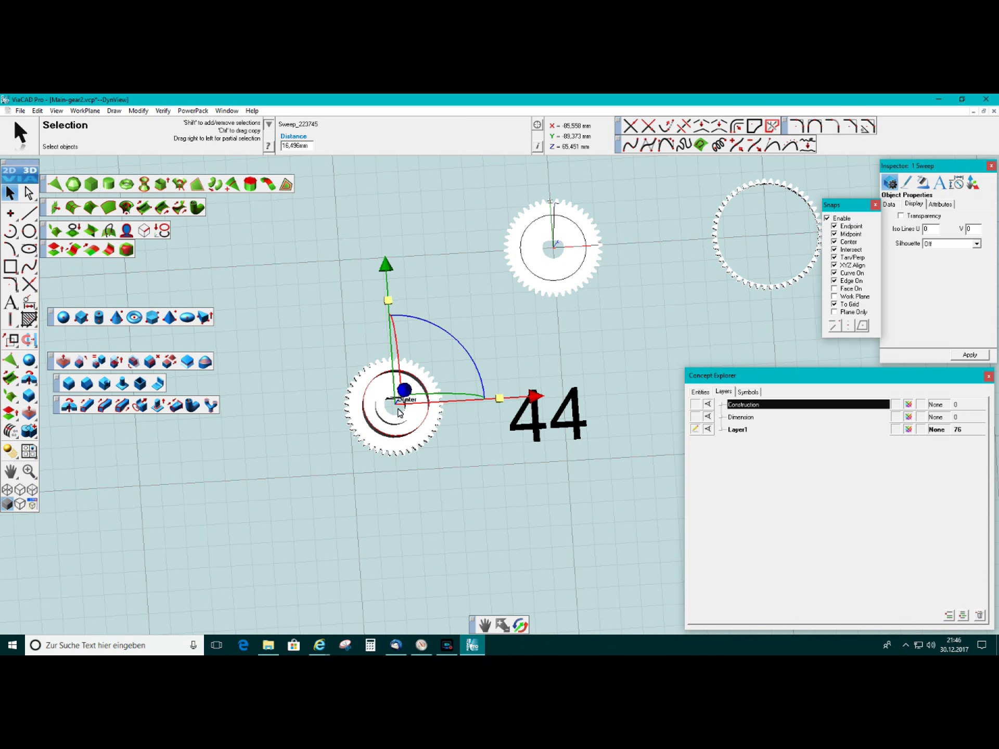
Colour the cylindrical surface yellow and lower it about 7.7 mm along Z into the gear body
{"action": "key", "text": "i"}
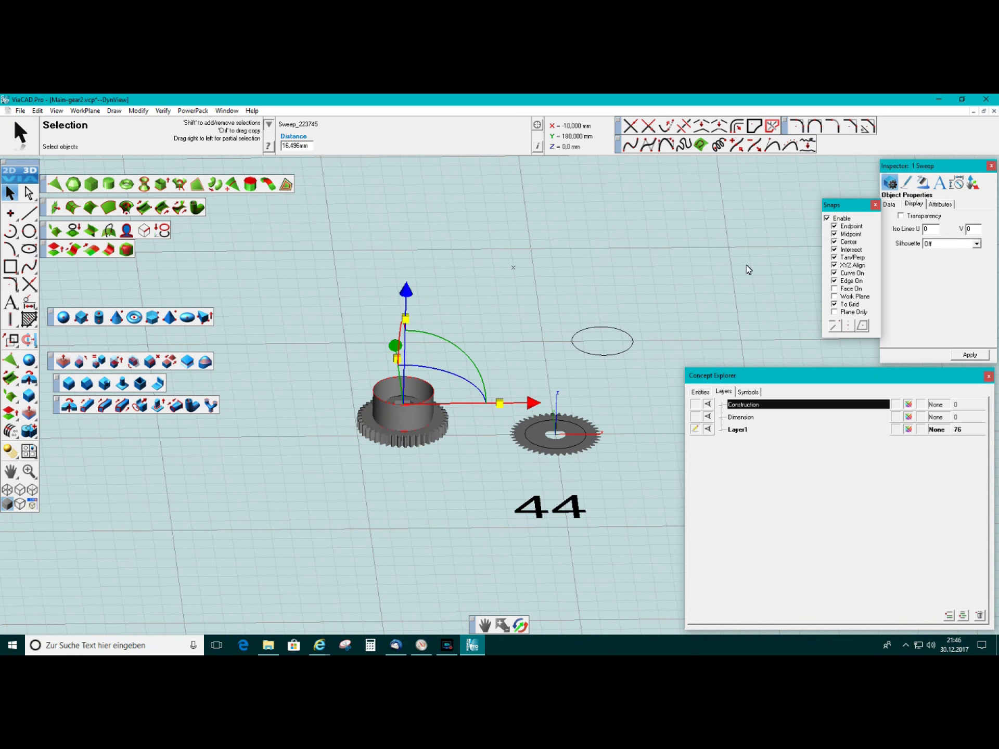
{"action": "left_click", "coordinate": [908, 183]}
{"action": "left_click", "coordinate": [949, 224]}
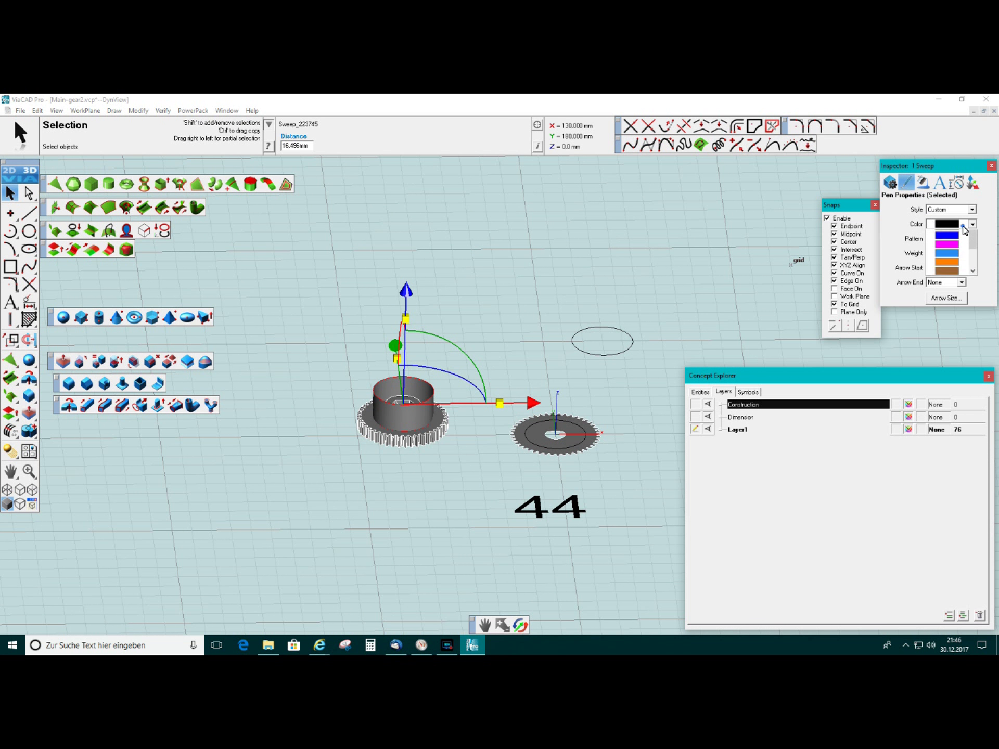
{"action": "left_click", "coordinate": [950, 267]}
{"action": "left_click_drag", "start_coordinate": [406, 293], "coordinate": [409, 308]}
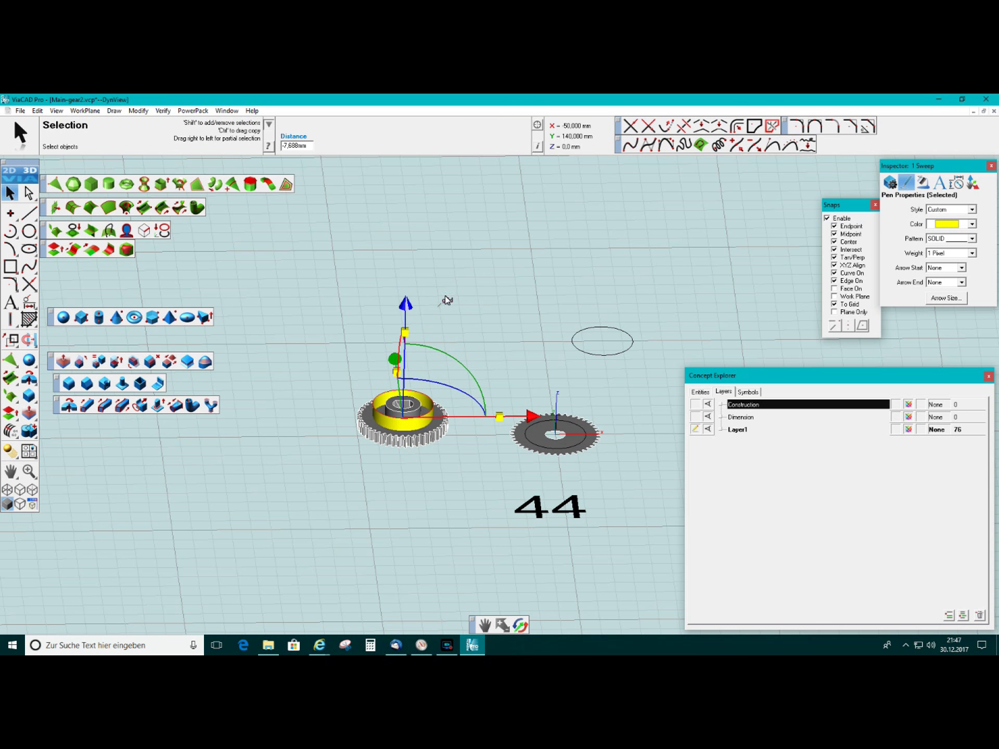
{"action": "key", "text": "Up"}
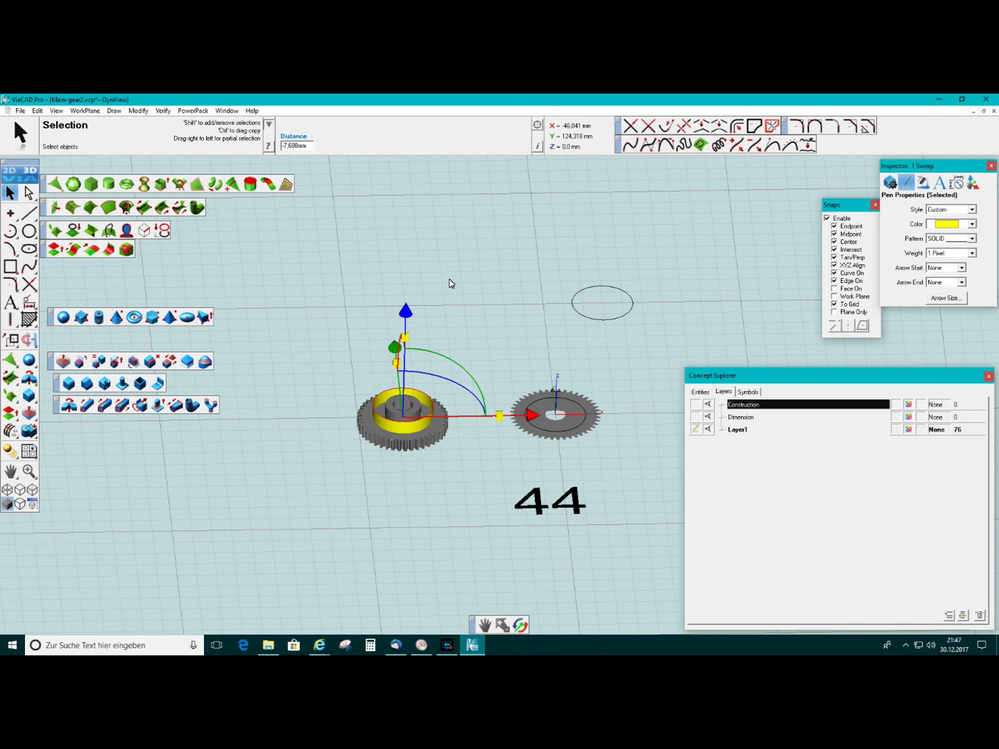
Split the original hub gear solid with the yellow cylindrical surface
{"action": "left_click", "coordinate": [30, 430]}
{"action": "left_click_drag", "start_coordinate": [37, 441], "coordinate": [120, 439]}
{"action": "left_click", "coordinate": [411, 443]}
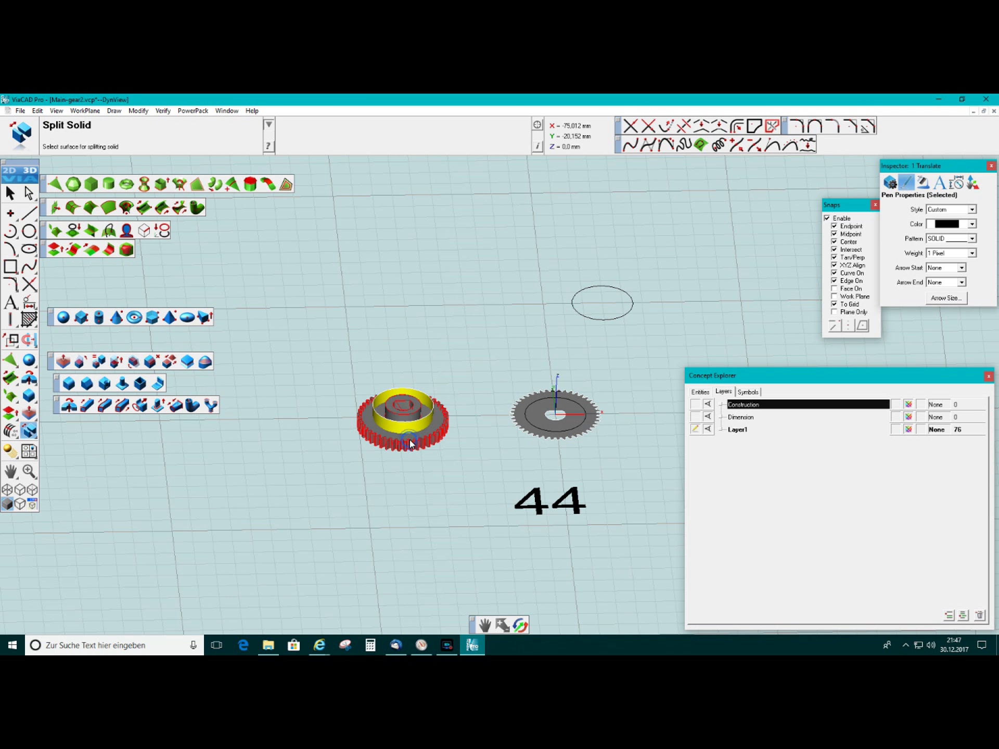
{"action": "left_click", "coordinate": [409, 429]}
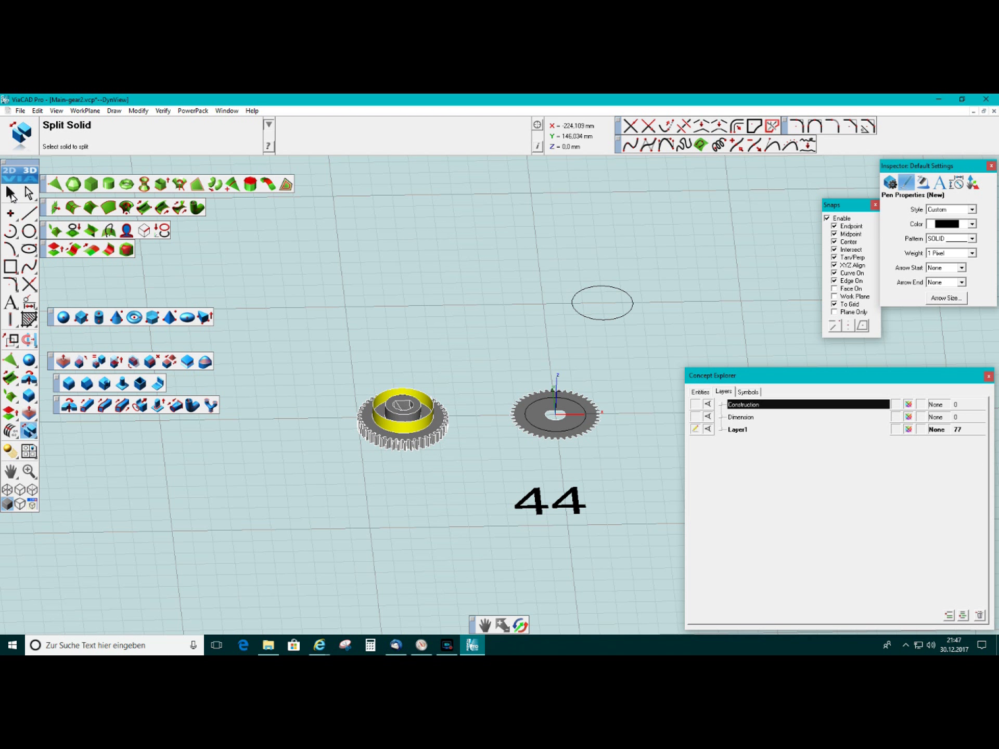
{"action": "left_click", "coordinate": [12, 196]}
Move the split-off hub out of its toothed ring by about 66.4 mm along X
{"action": "middle_click_drag", "start_coordinate": [241, 411], "coordinate": [358, 515]}
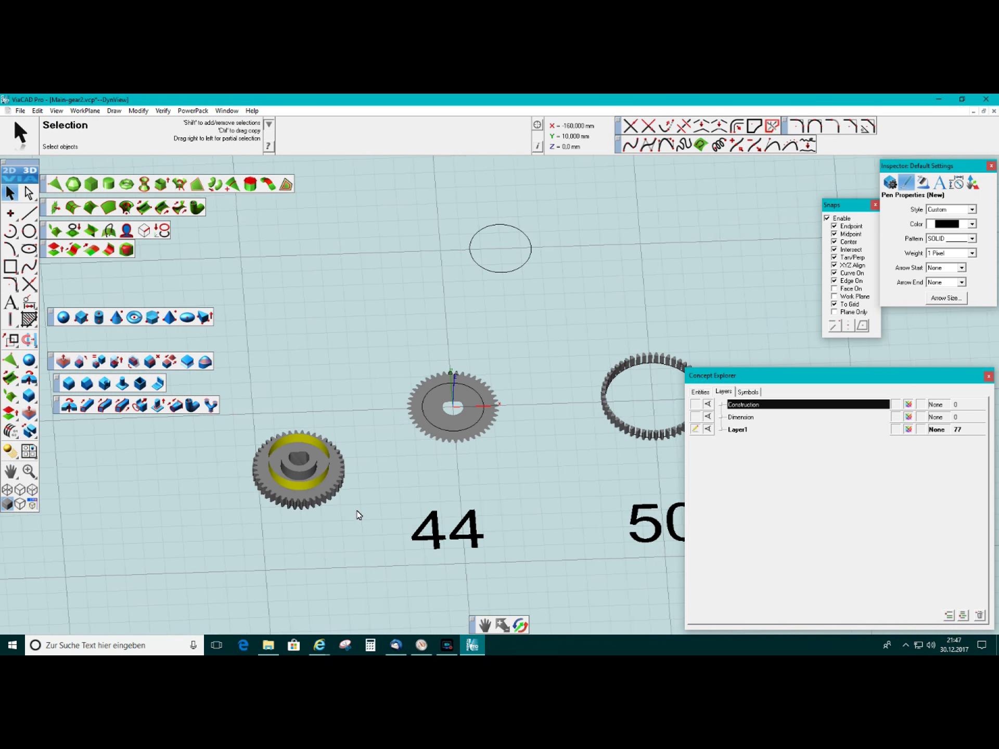
{"action": "key", "text": "Right"}
{"action": "left_click", "coordinate": [261, 467]}
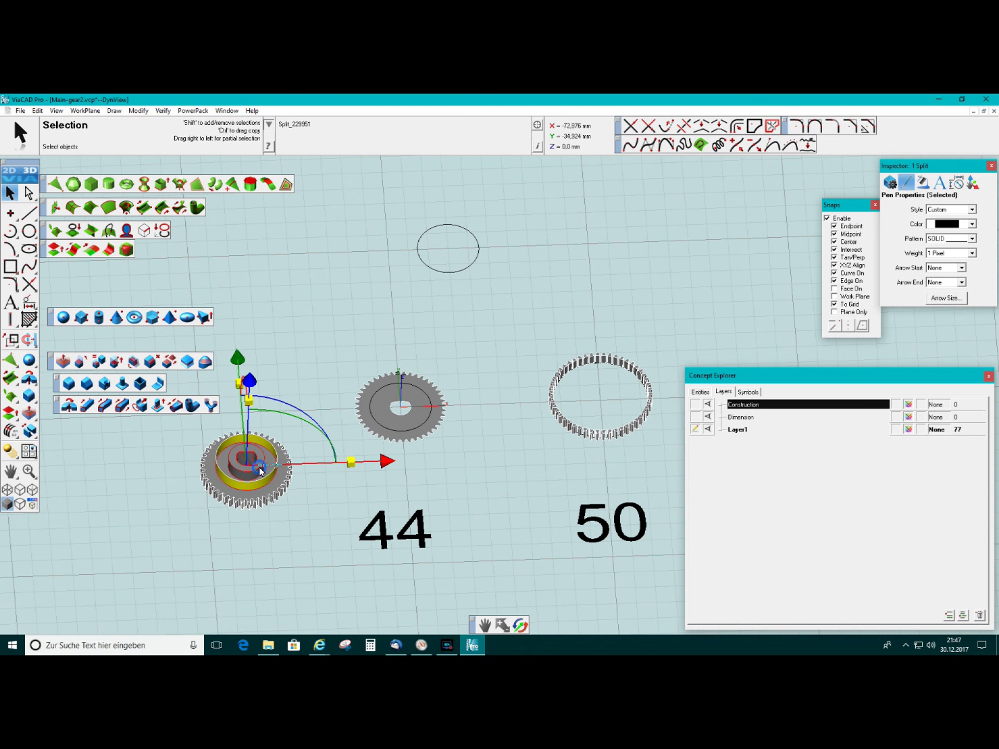
{"action": "left_click_drag", "start_coordinate": [387, 464], "coordinate": [521, 460]}
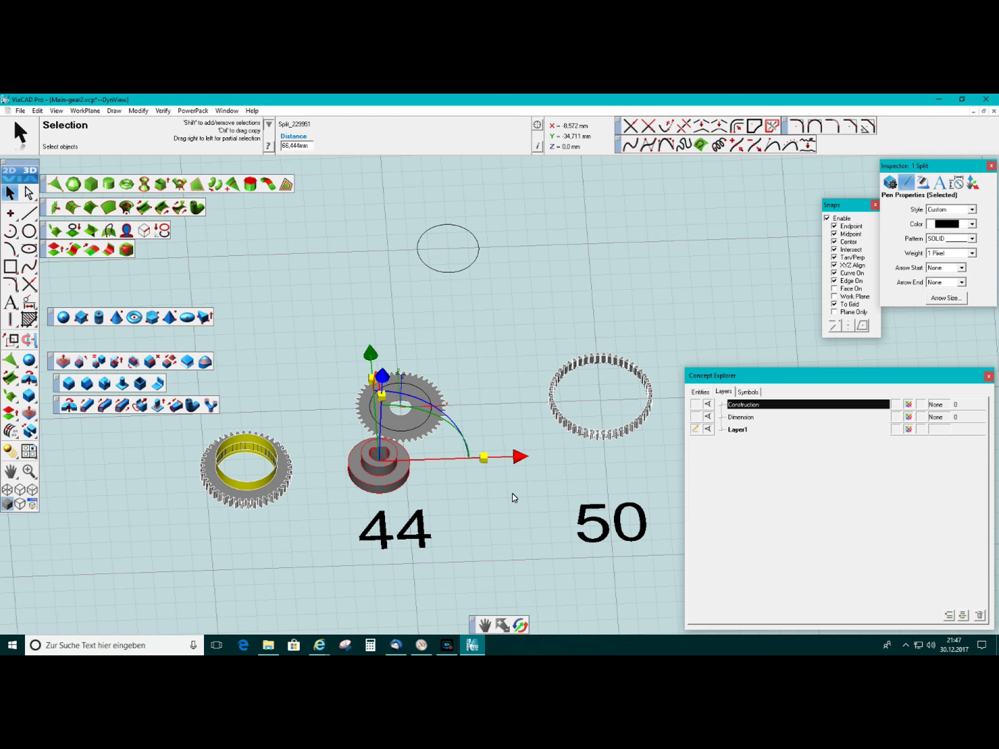
Colour the split-off hub yellow and move it to the centre of the ring of 50 teeth
{"action": "left_click", "coordinate": [966, 225]}
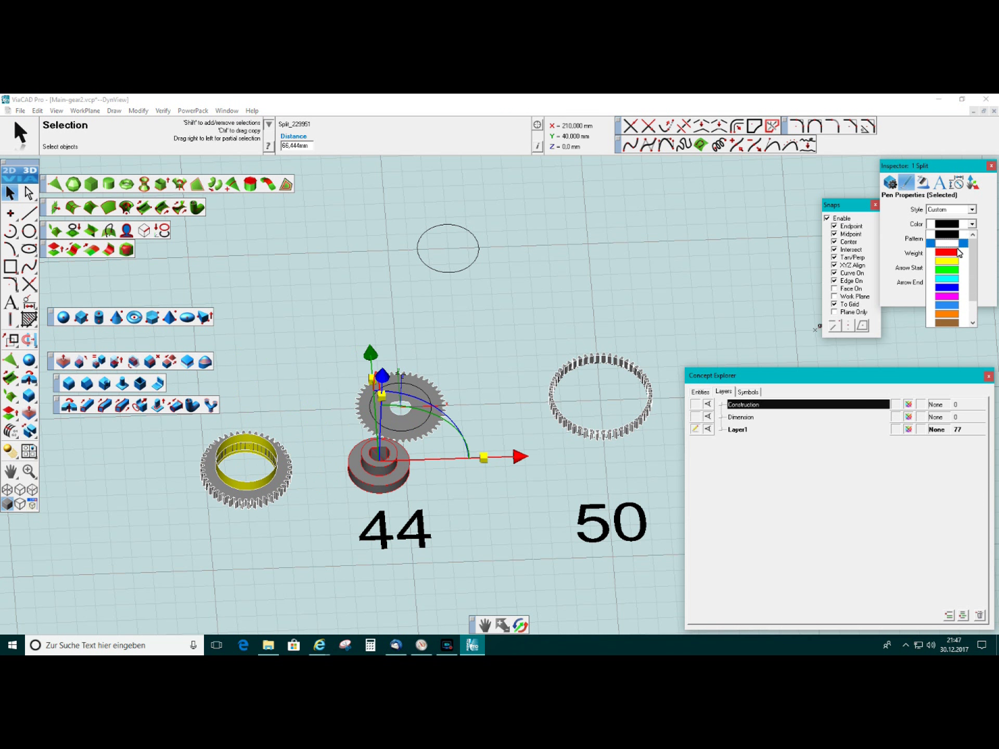
{"action": "left_click", "coordinate": [956, 264]}
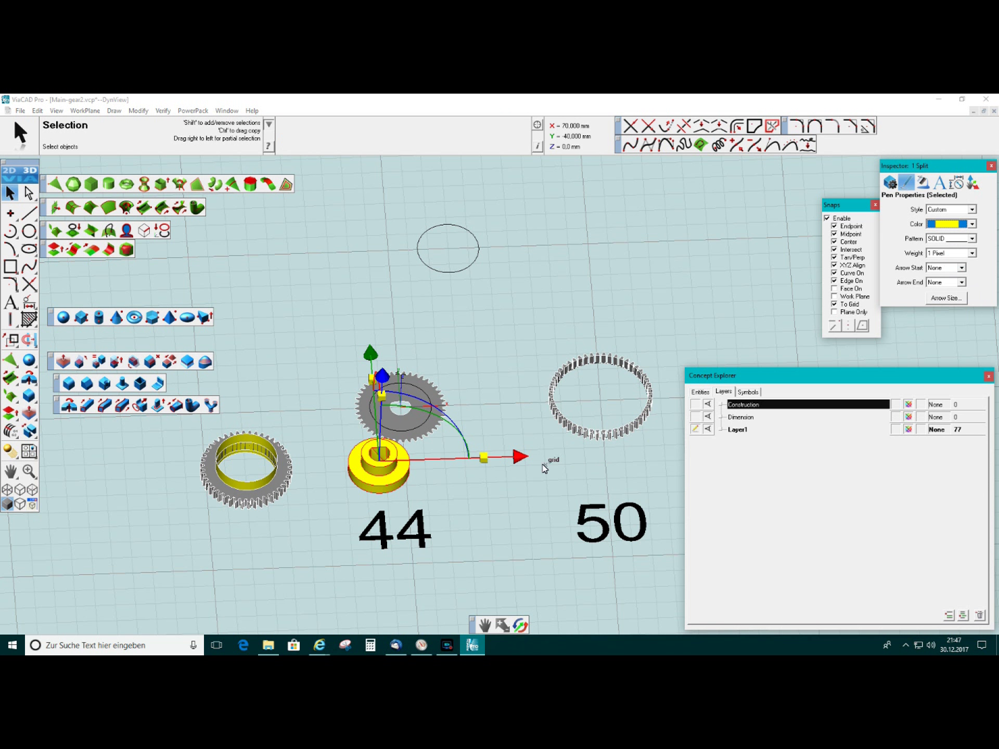
{"action": "left_click_drag", "start_coordinate": [519, 463], "coordinate": [675, 466]}
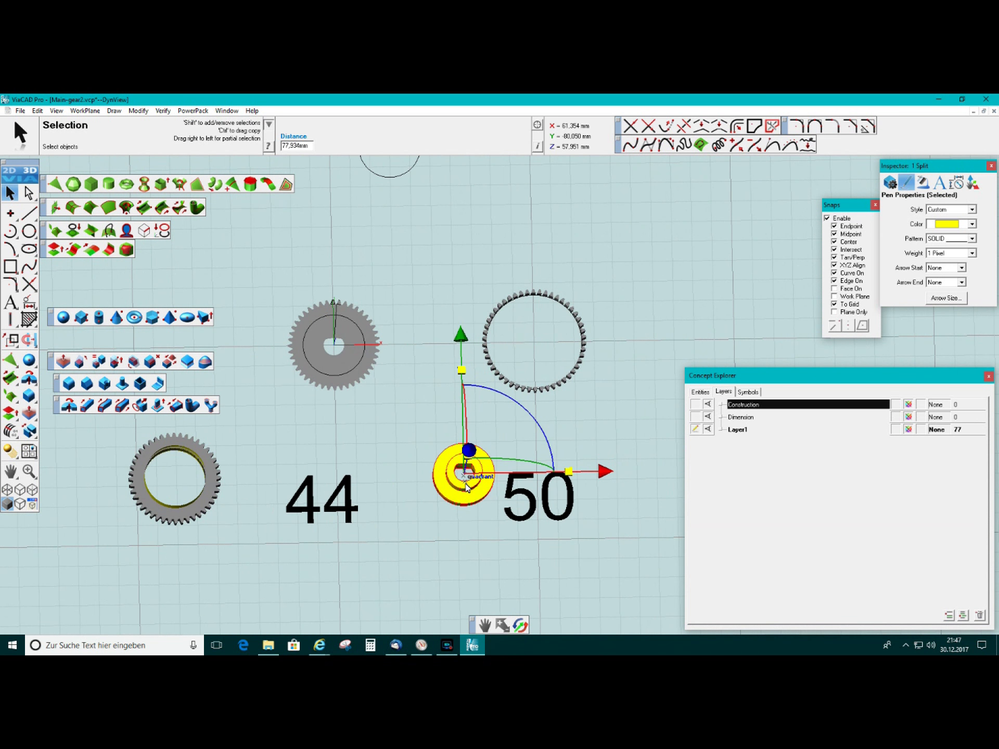
{"action": "left_click_drag", "start_coordinate": [466, 478], "coordinate": [539, 345]}
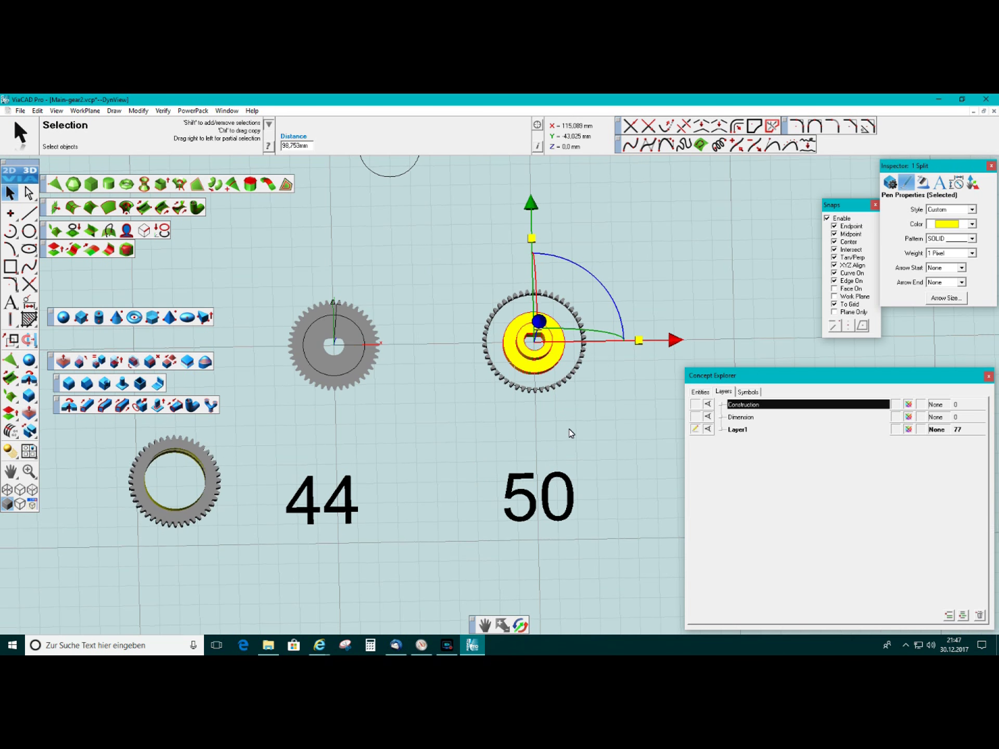
Match the yellow hub's outer cylindrical face to the inner root face of one tooth with Match Face
{"action": "key", "text": "Down"}
{"action": "key", "text": "Down"}
{"action": "key", "text": "Down"}
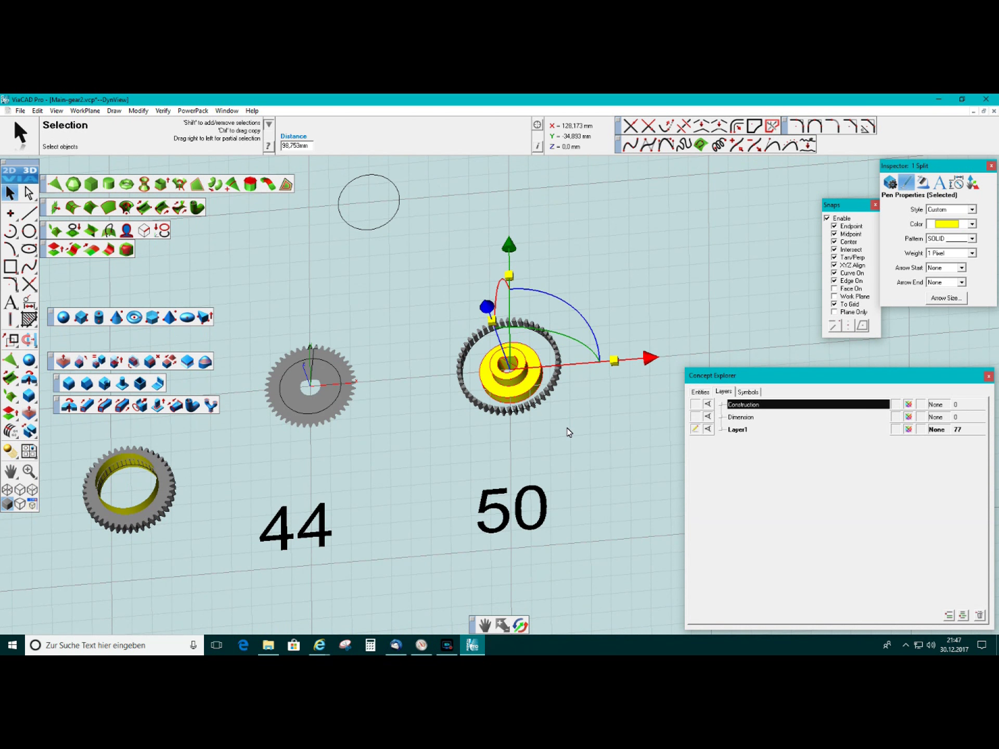
{"action": "left_click", "coordinate": [99, 363]}
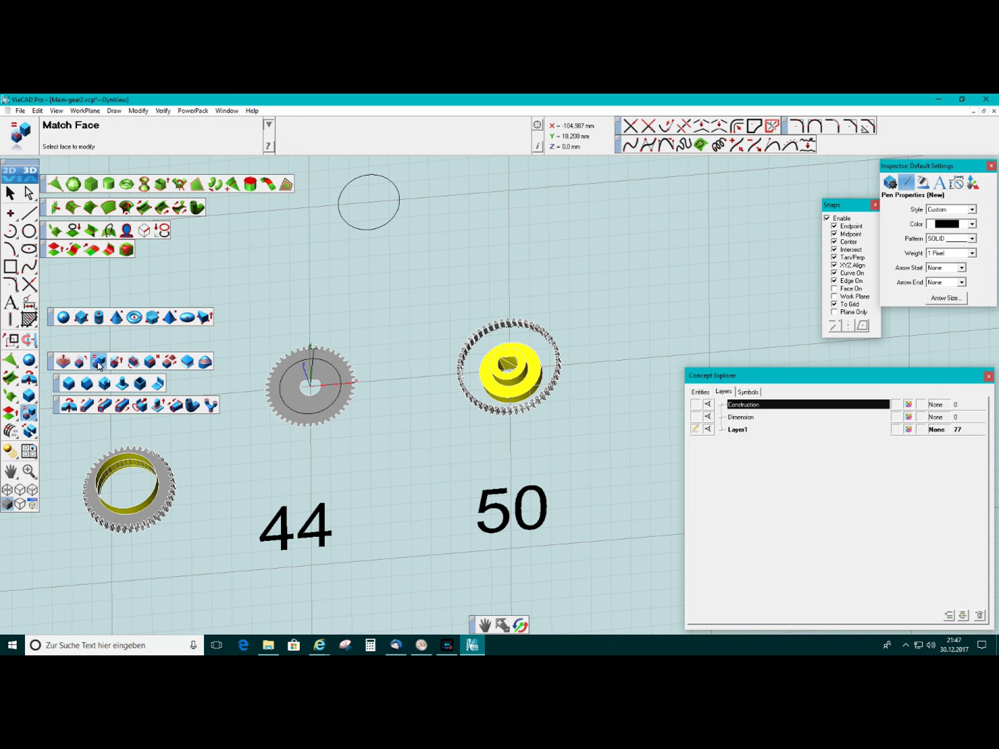
{"action": "left_click", "coordinate": [542, 384]}
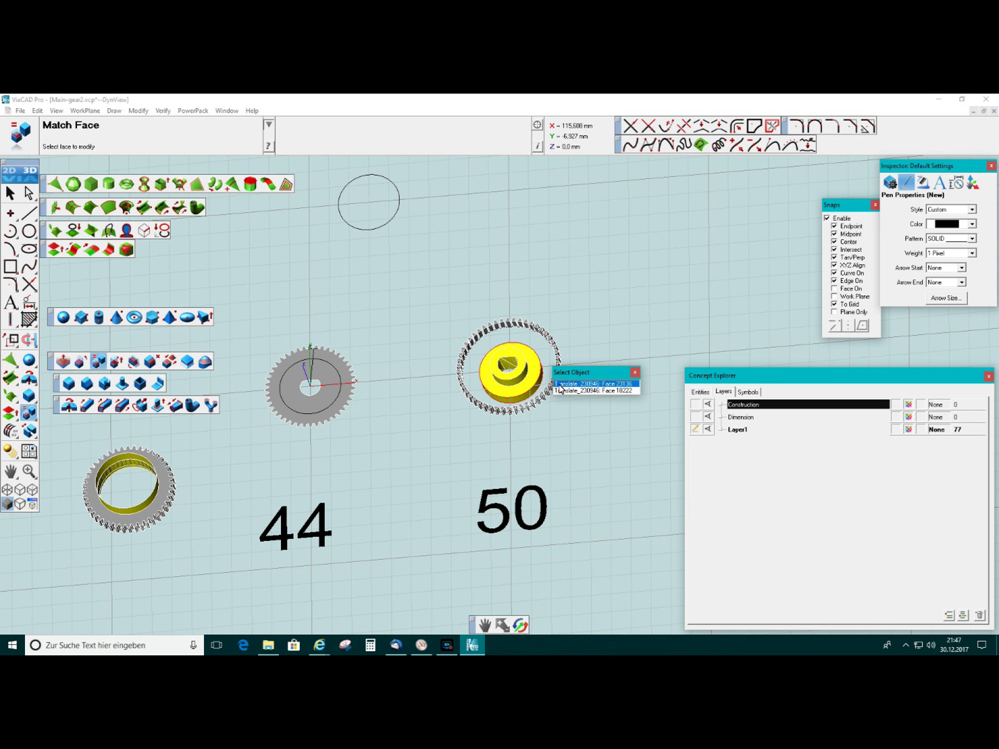
{"action": "left_click", "coordinate": [554, 385]}
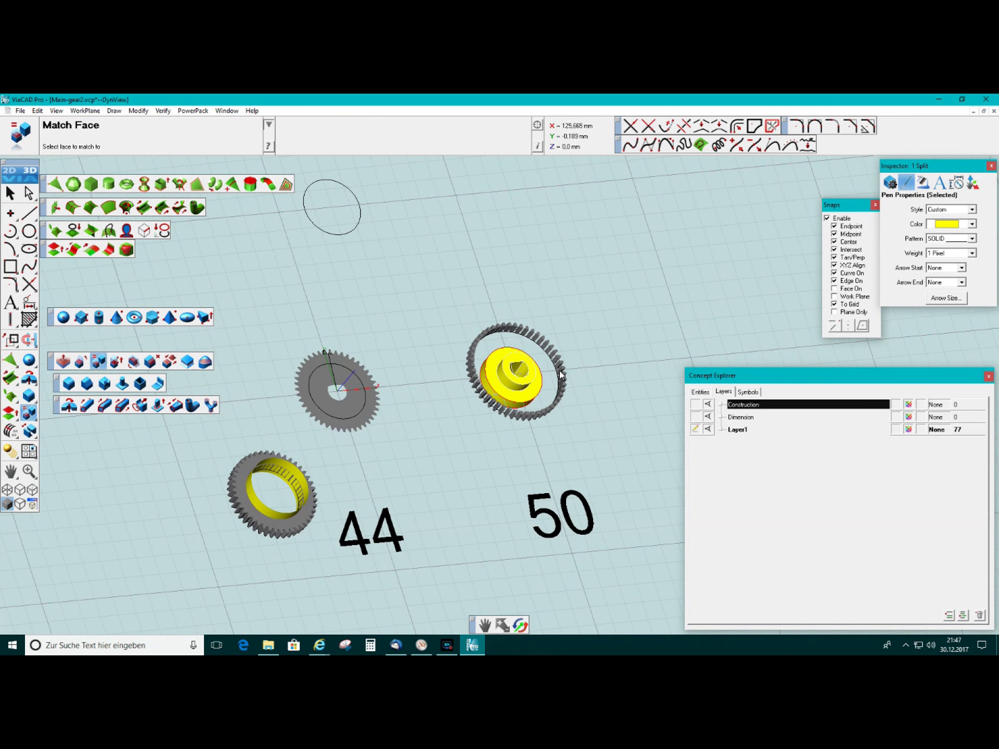
{"action": "scroll", "coordinate": [560, 382], "scroll_direction": "up", "scroll_amount": 5}
{"action": "left_click", "coordinate": [560, 364]}
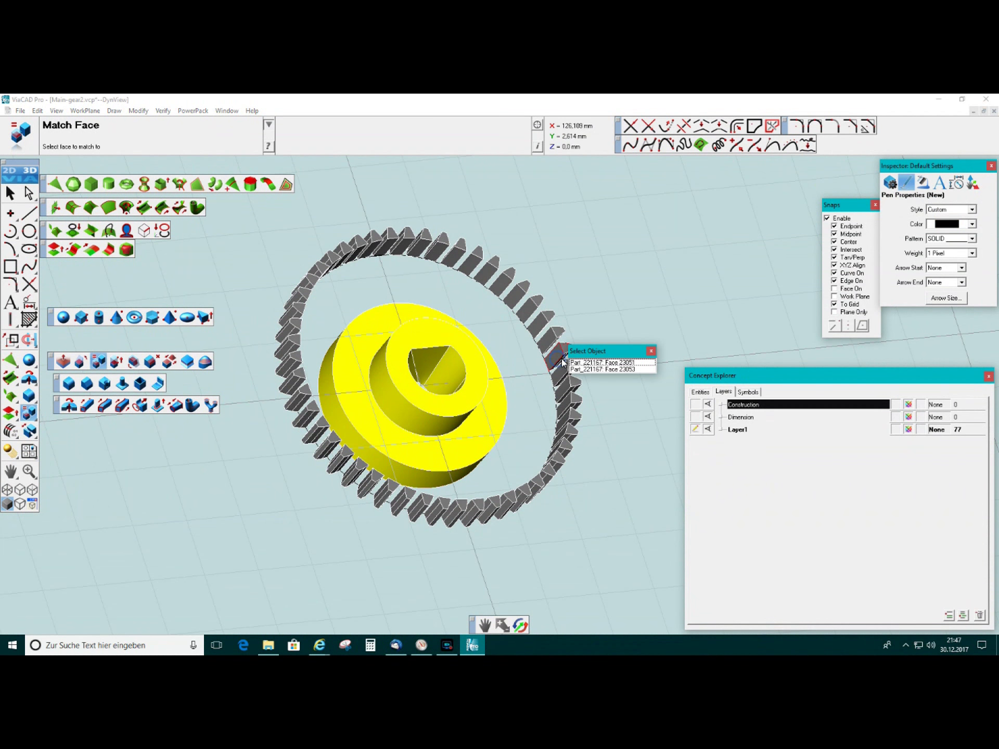
{"action": "left_click", "coordinate": [572, 365]}
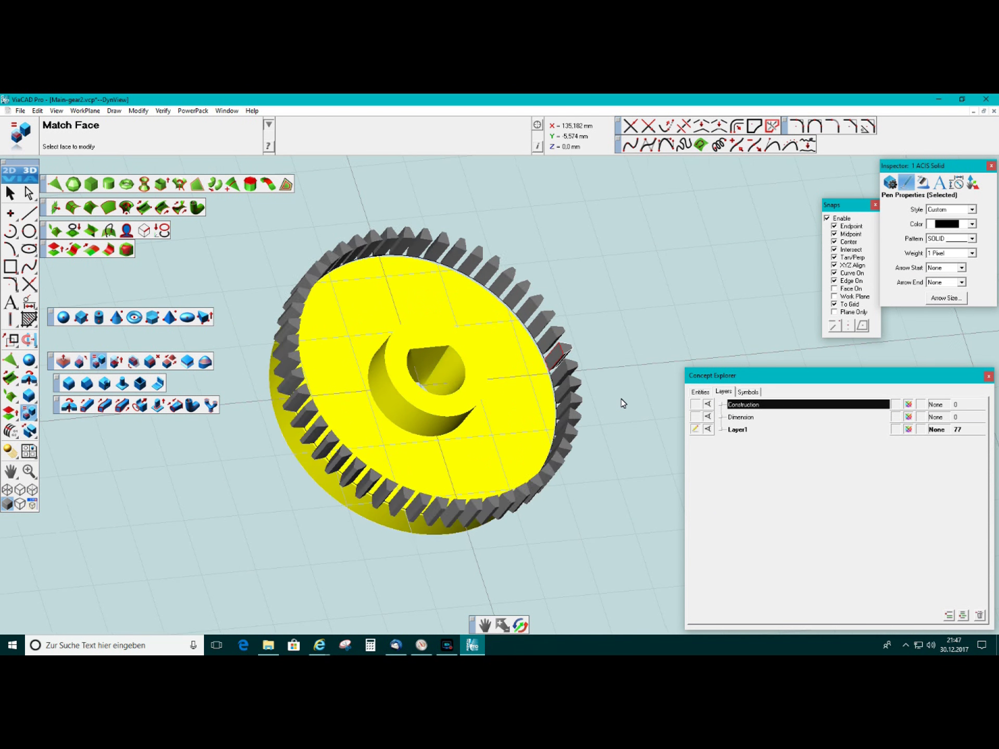
{"action": "key", "text": "Up"}
{"action": "key", "text": "Up"}
{"action": "key", "text": "Up"}
{"action": "key", "text": "Up"}
{"action": "key", "text": "Down"}
{"action": "key", "text": "Down"}
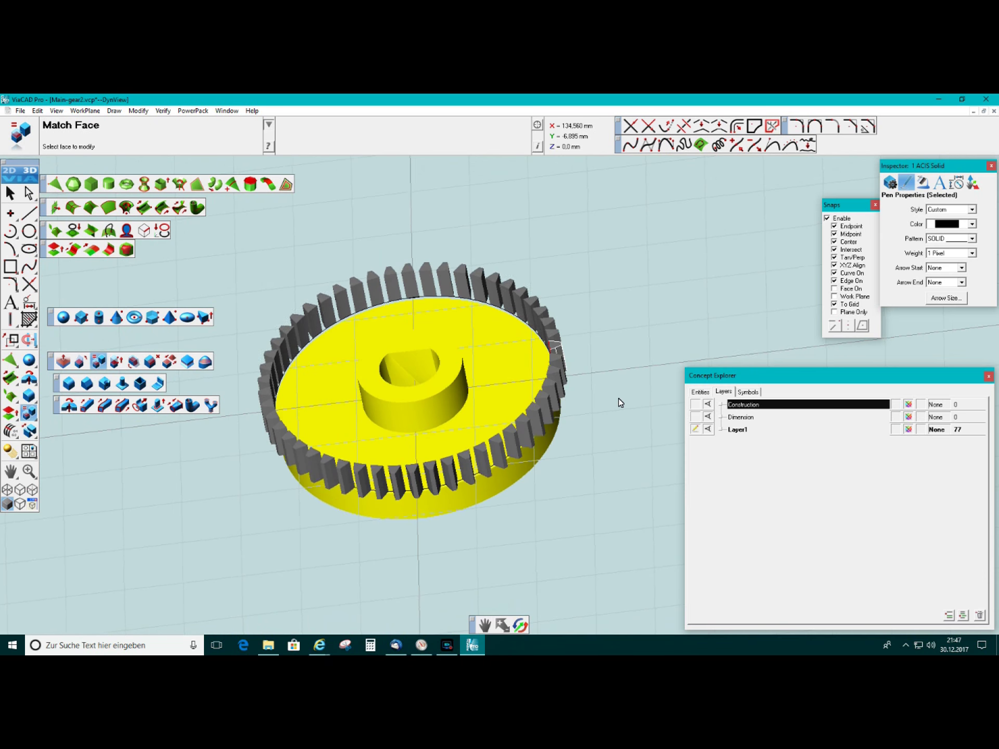
{"action": "key", "text": "Up"}
{"action": "key", "text": "Up"}
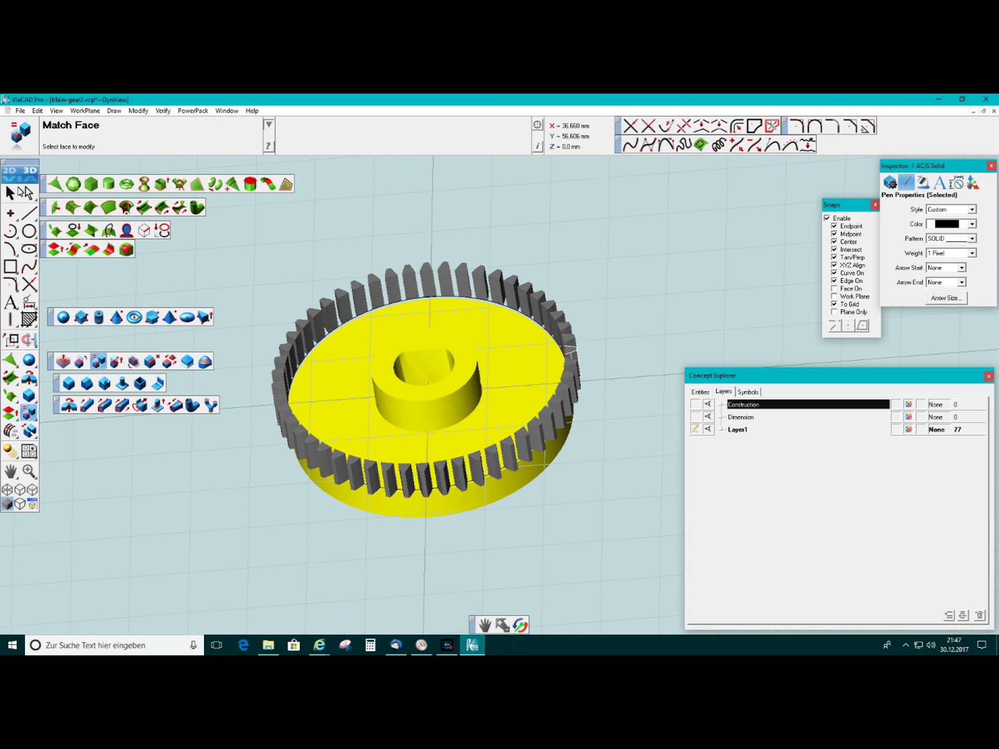
{"action": "key", "text": "Escape"}
Raise the enlarged yellow hub by about 6.53 mm along Z so it sits within the tooth ring
{"action": "key", "text": "Down"}
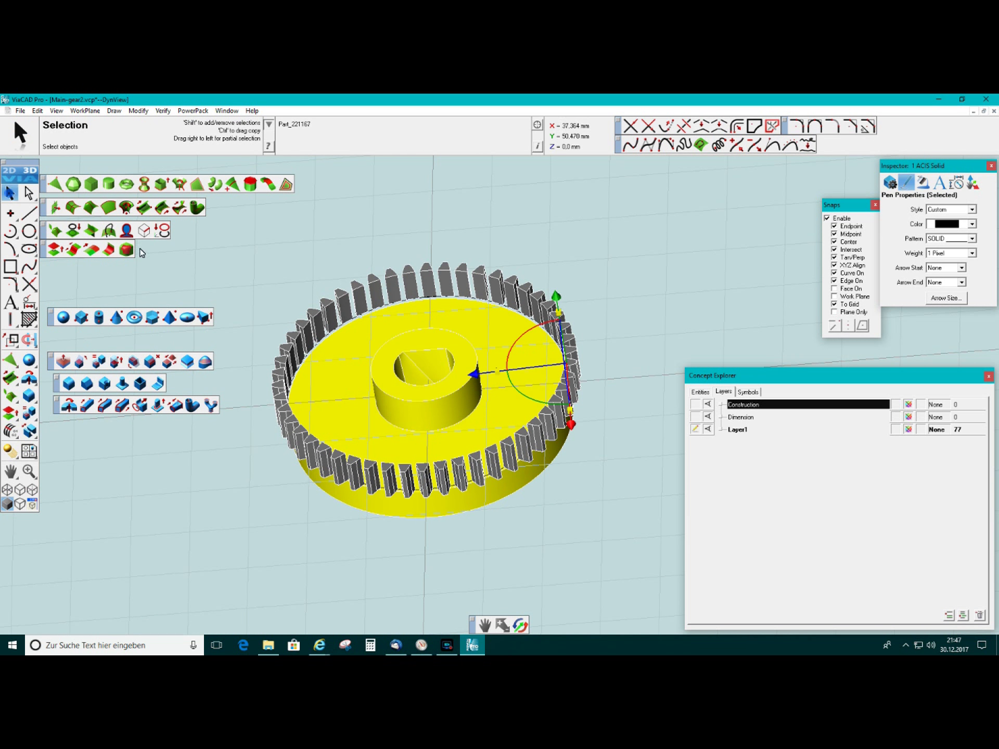
{"action": "key", "text": "Up"}
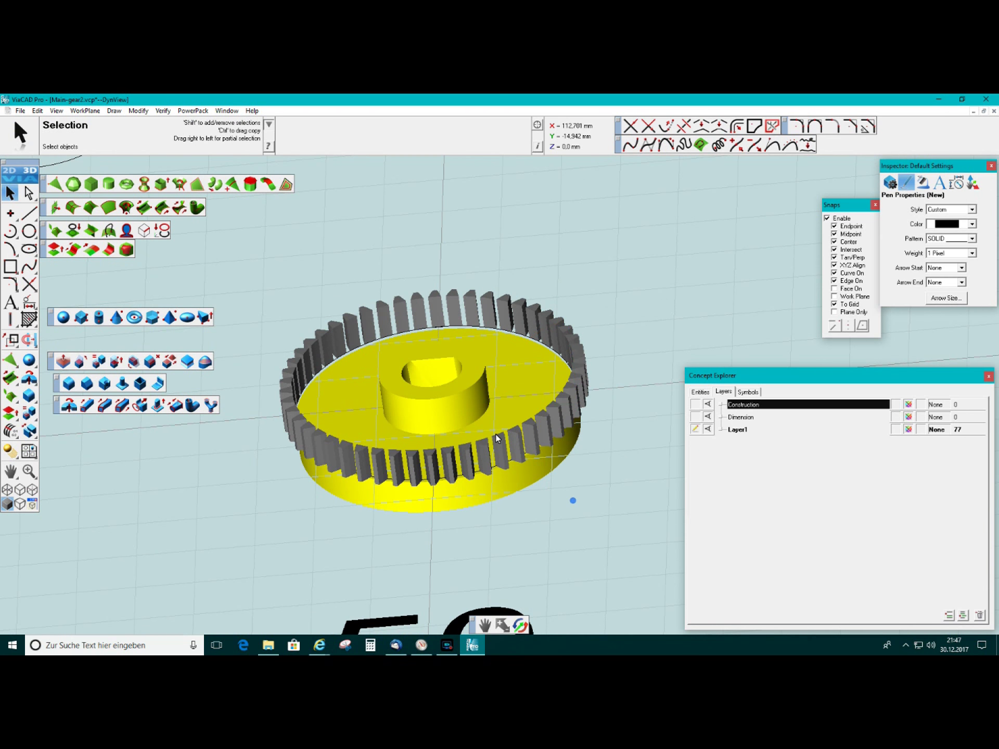
{"action": "left_click", "coordinate": [451, 391]}
{"action": "left_click_drag", "start_coordinate": [423, 288], "coordinate": [425, 262]}
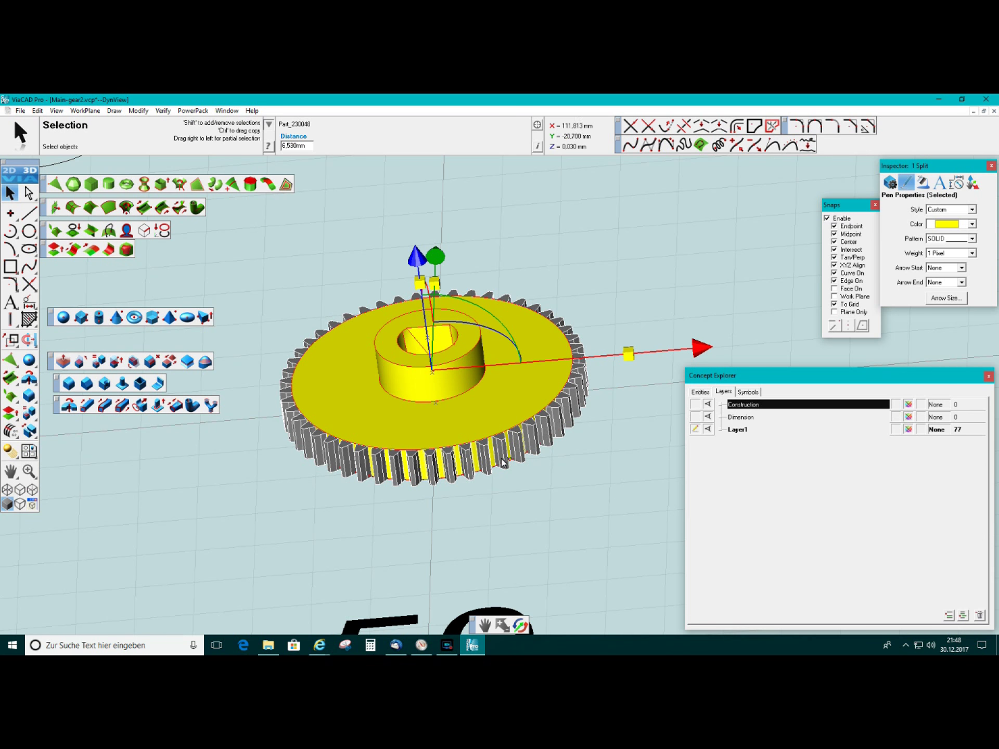
Set the gripper size to Small and lower the yellow hub by a further 0.04 mm along Z
{"action": "key", "text": "Down"}
{"action": "key", "text": "Down"}
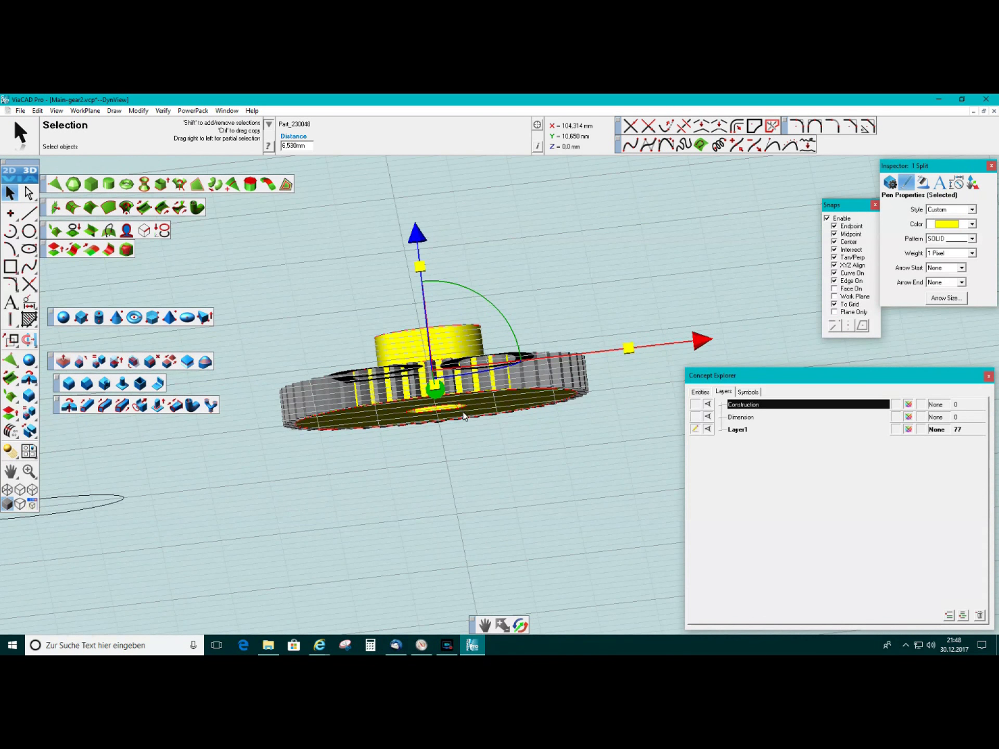
{"action": "scroll", "coordinate": [462, 414], "scroll_direction": "up", "scroll_amount": 5}
{"action": "scroll", "coordinate": [463, 413], "scroll_direction": "down", "scroll_amount": 3}
{"action": "key", "text": "Up"}
{"action": "key", "text": "Up"}
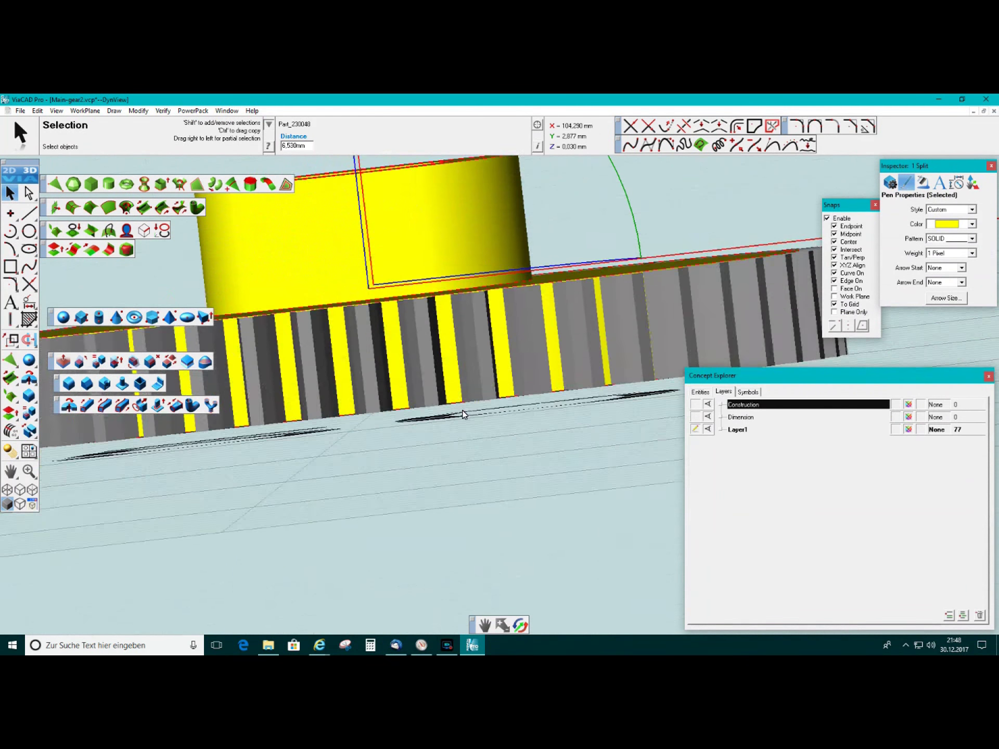
{"action": "scroll", "coordinate": [463, 413], "scroll_direction": "up", "scroll_amount": 5}
{"action": "key", "text": "Down"}
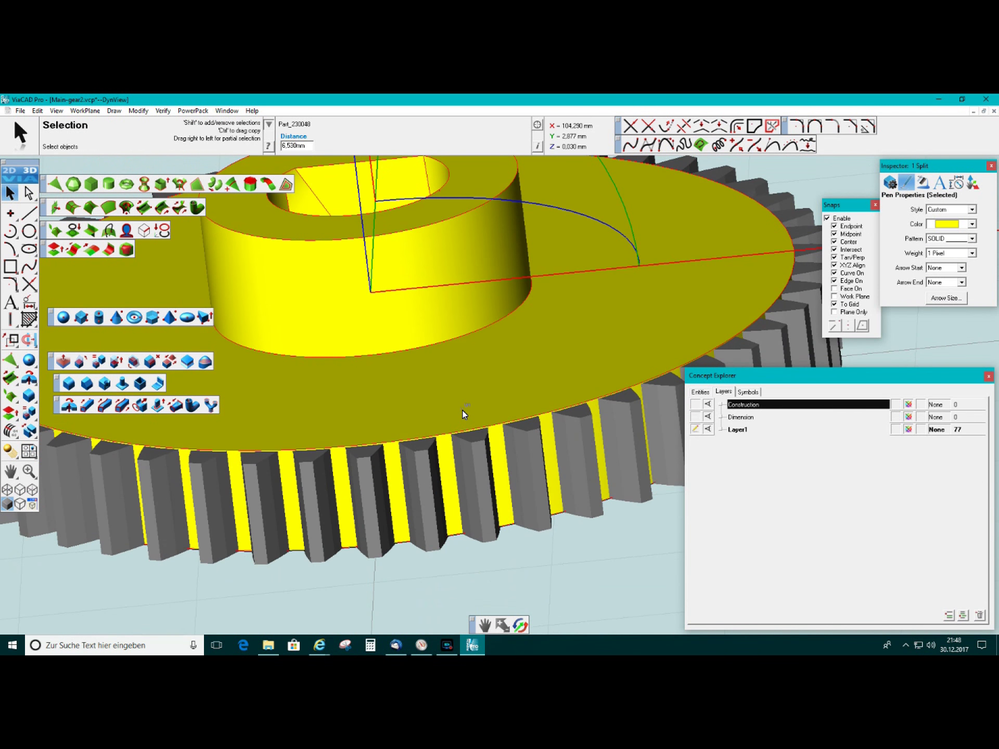
{"action": "key", "text": "Up"}
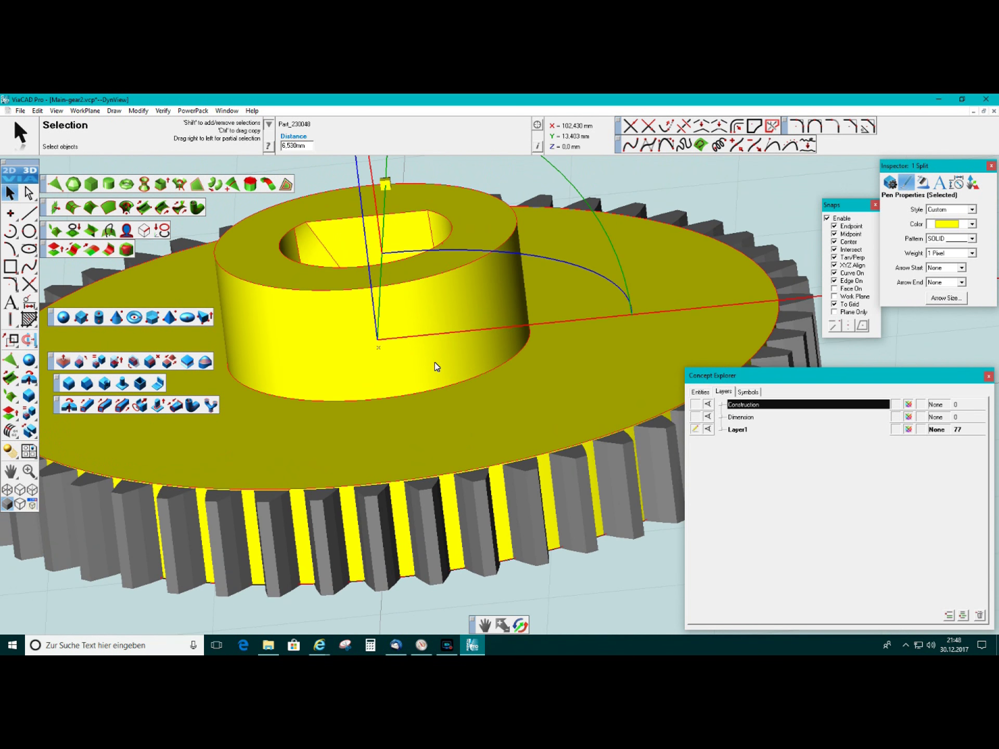
{"action": "left_click", "coordinate": [973, 183]}
{"action": "left_click", "coordinate": [959, 235]}
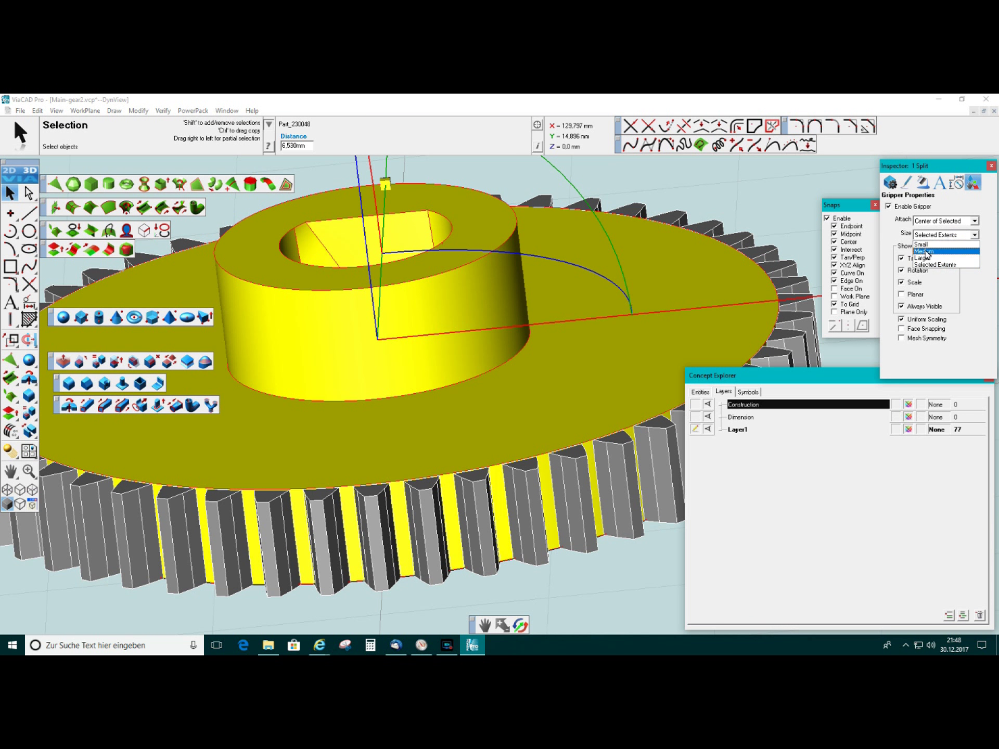
{"action": "left_click", "coordinate": [922, 245]}
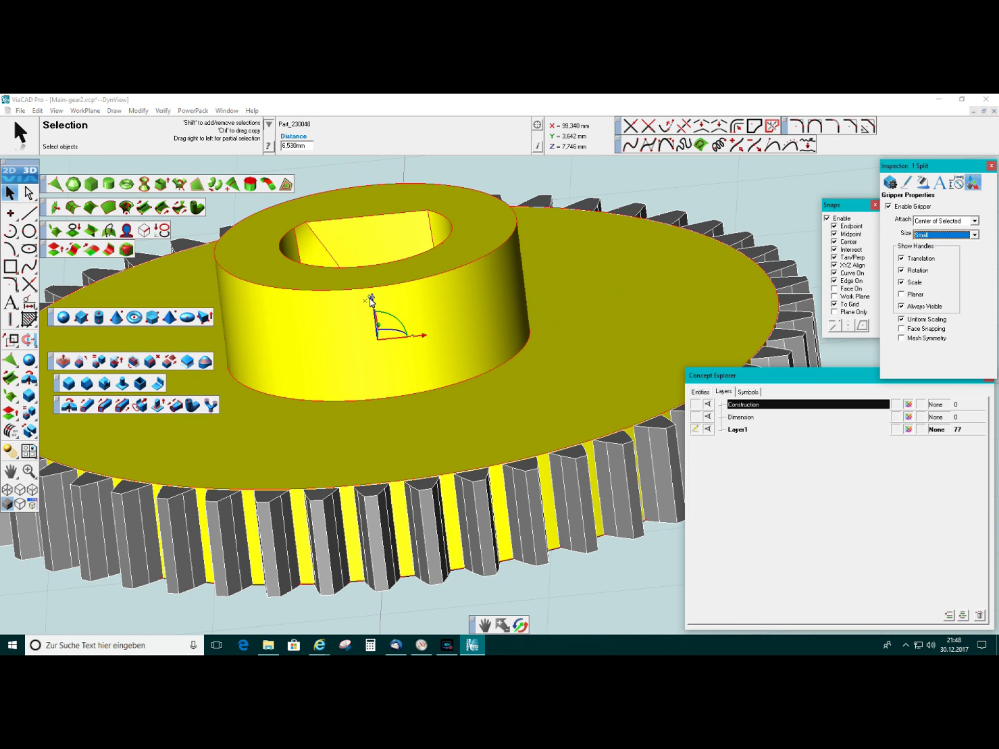
{"action": "left_click", "coordinate": [370, 300]}
{"action": "left_click_drag", "start_coordinate": [371, 301], "coordinate": [371, 301]}
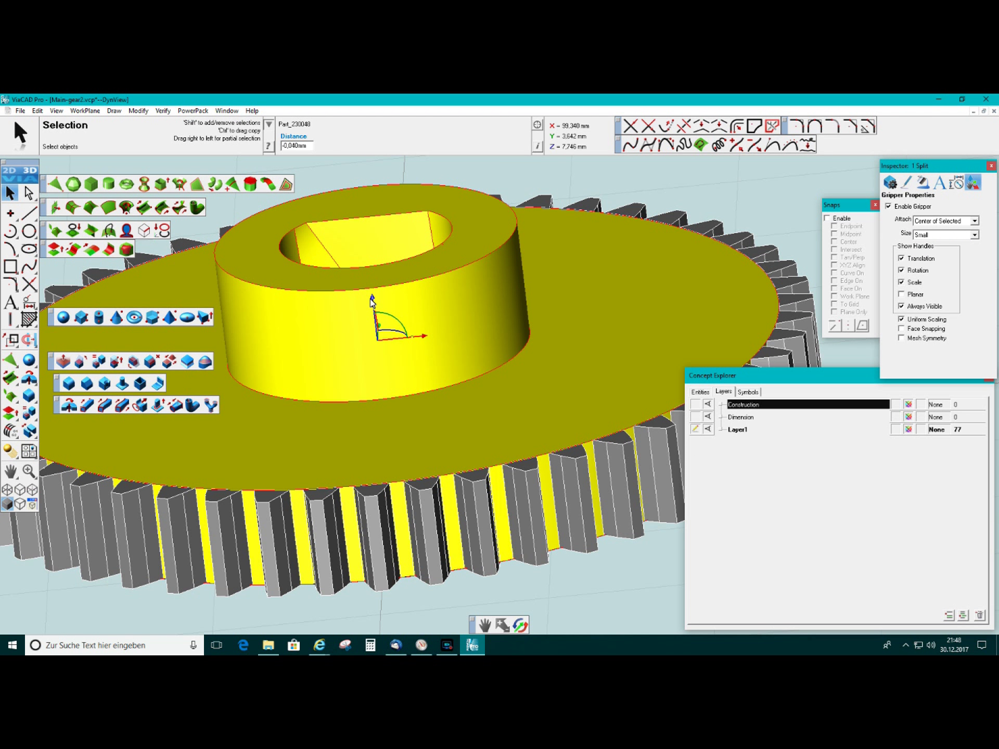
Join the ring of 50 teeth to the yellow hub as one solid with Add Solid
{"action": "scroll", "coordinate": [390, 372], "scroll_direction": "down", "scroll_amount": 5}
{"action": "middle_click_drag", "start_coordinate": [380, 427], "coordinate": [390, 285]}
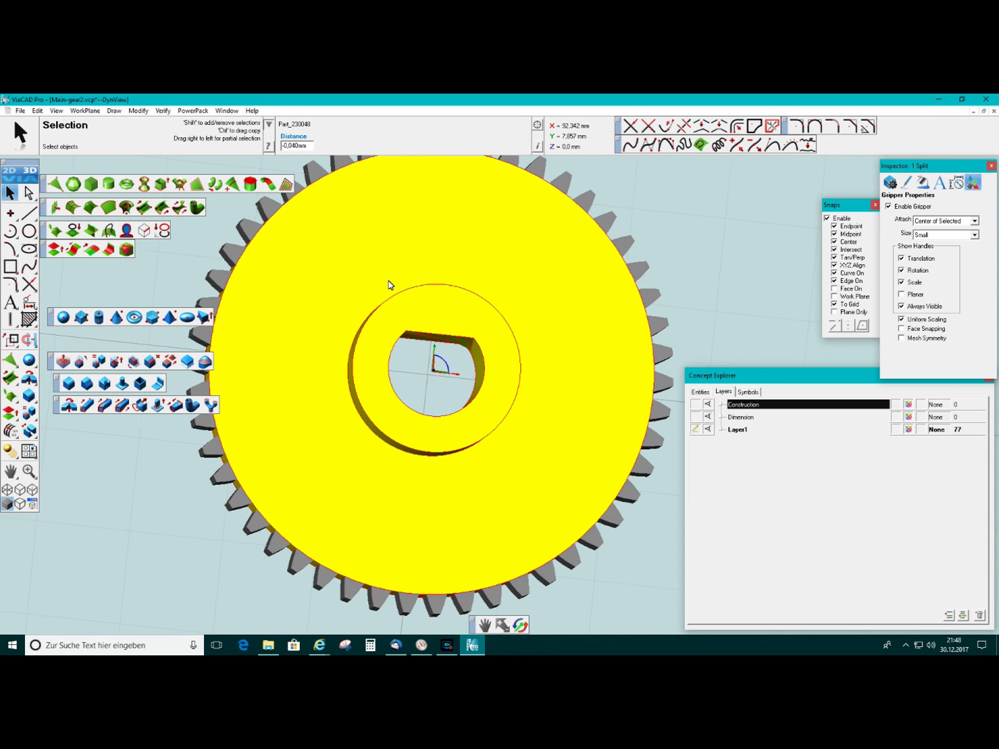
{"action": "scroll", "coordinate": [391, 286], "scroll_direction": "down", "scroll_amount": 5}
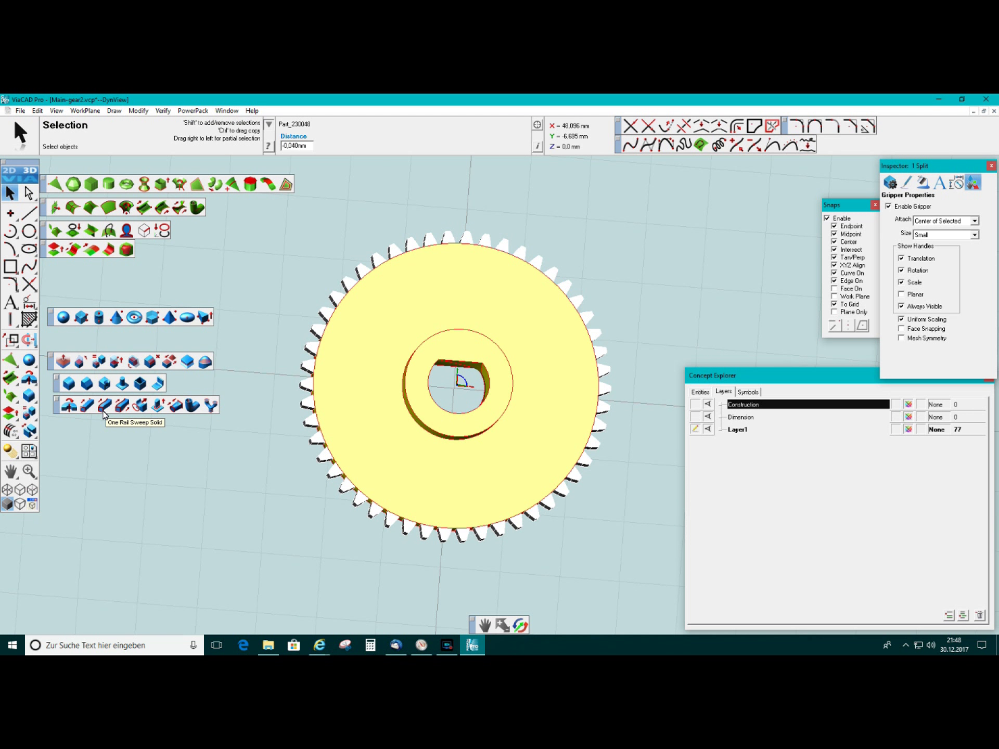
{"action": "left_click", "coordinate": [36, 438]}
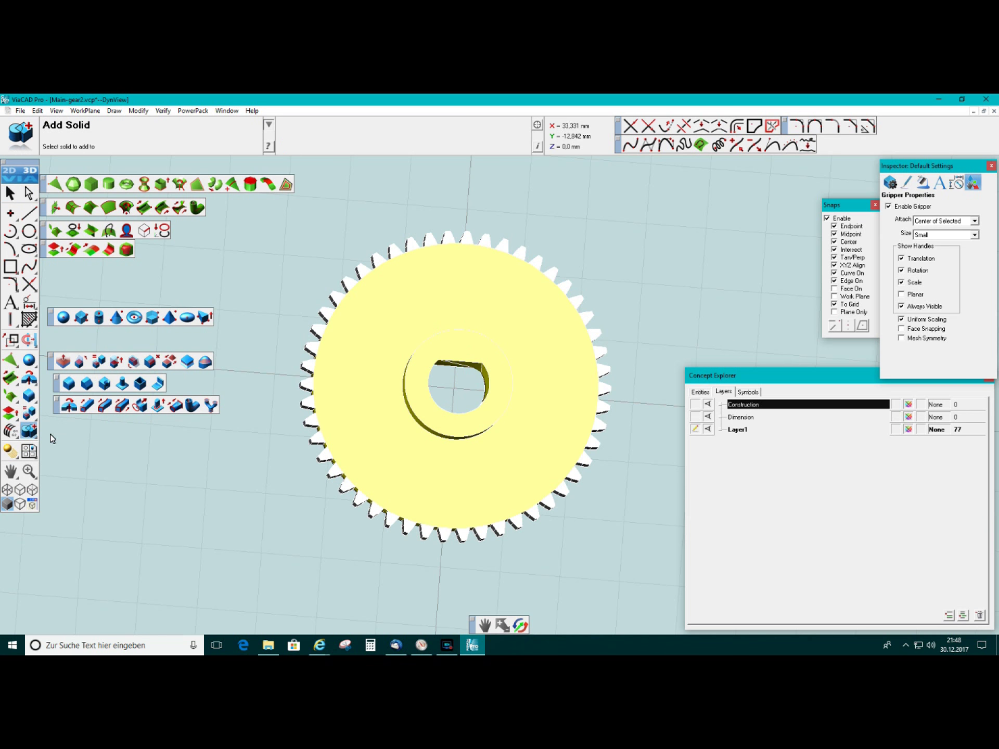
{"action": "left_click", "coordinate": [372, 376]}
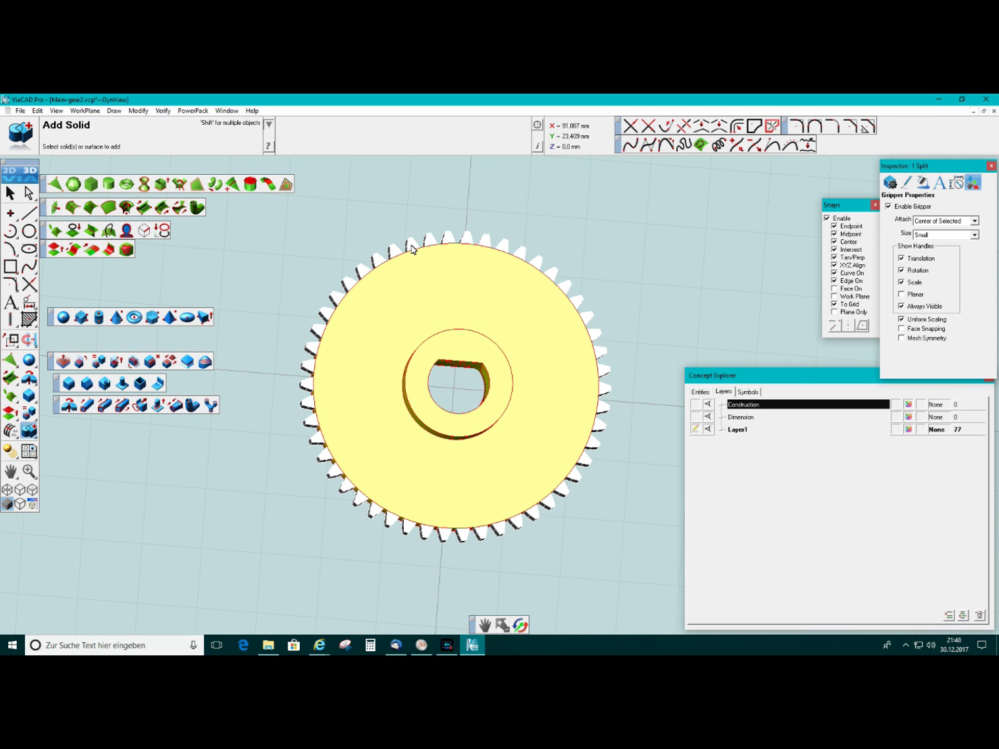
{"action": "left_click_drag", "start_coordinate": [284, 209], "coordinate": [673, 582]}
{"action": "left_click", "coordinate": [9, 193]}
{"action": "left_click", "coordinate": [422, 338]}
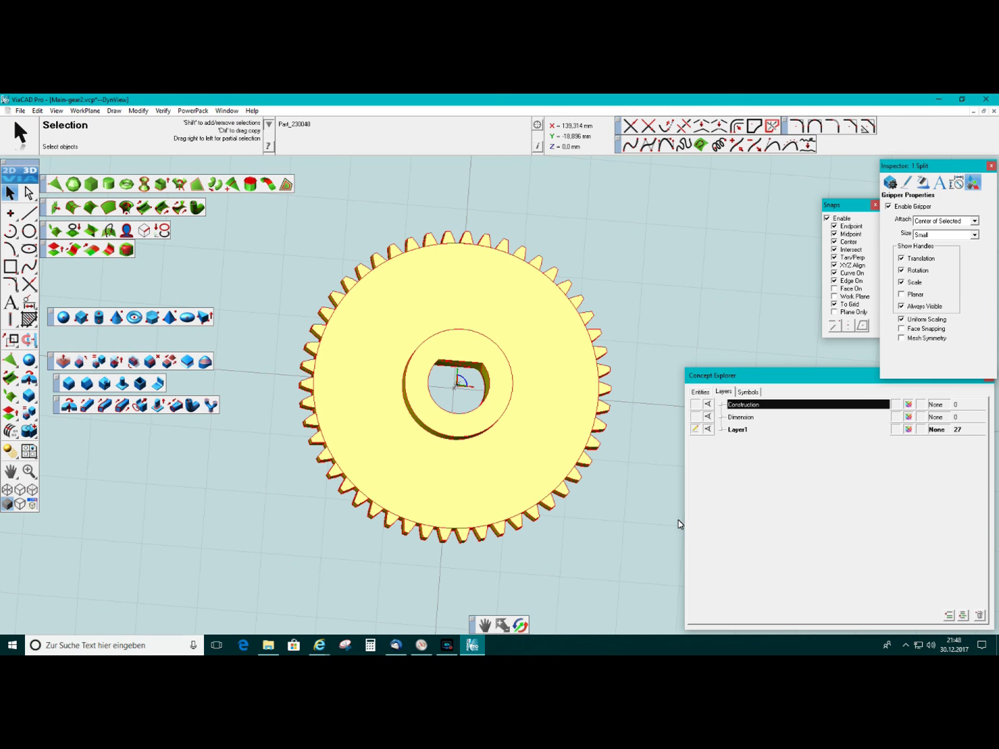
{"action": "middle_click_drag", "start_coordinate": [618, 497], "coordinate": [577, 543]}
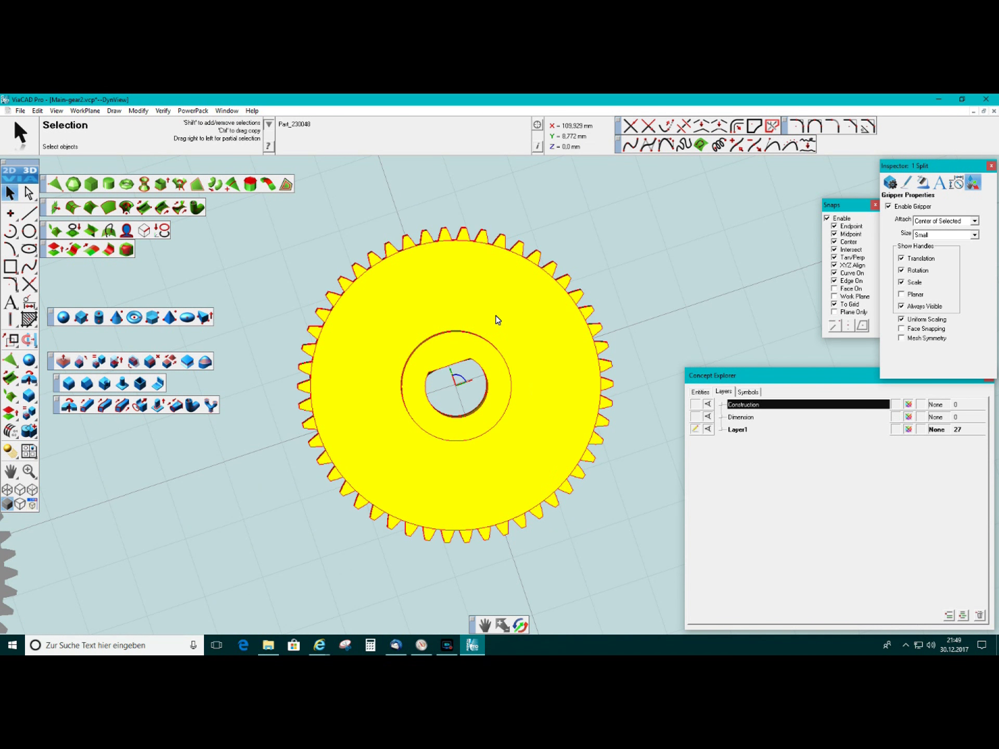
Start exporting the joined 50-tooth gear as a binary STL in millimetres
{"action": "key", "text": "Home"}
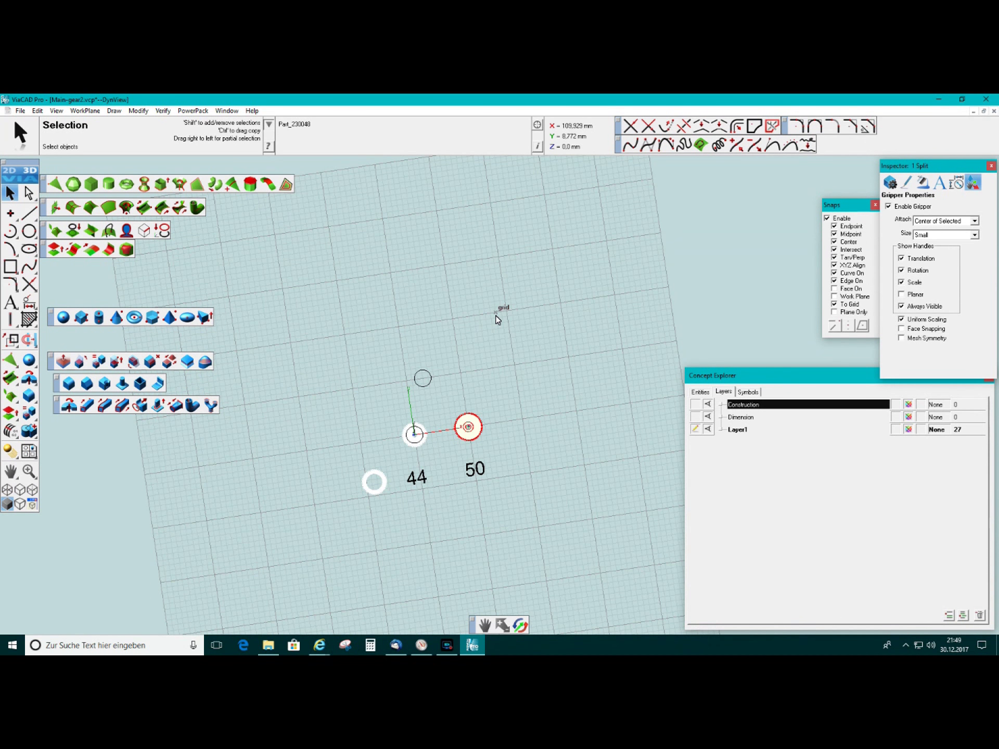
{"action": "scroll", "coordinate": [426, 441], "scroll_direction": "up", "scroll_amount": 3}
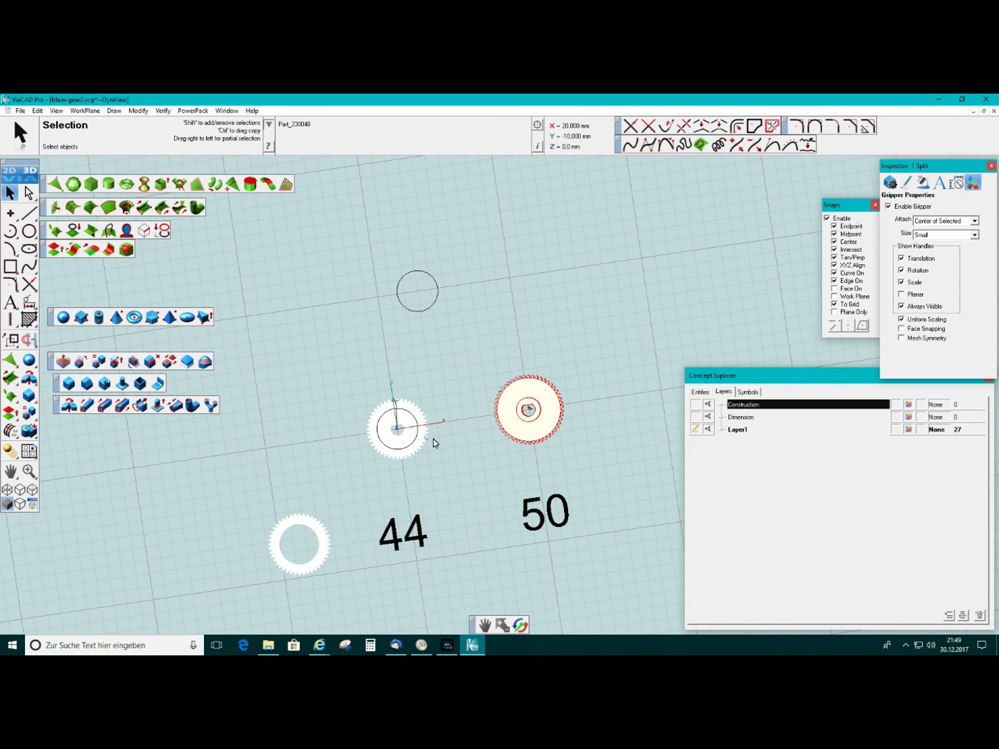
{"action": "left_click", "coordinate": [537, 436]}
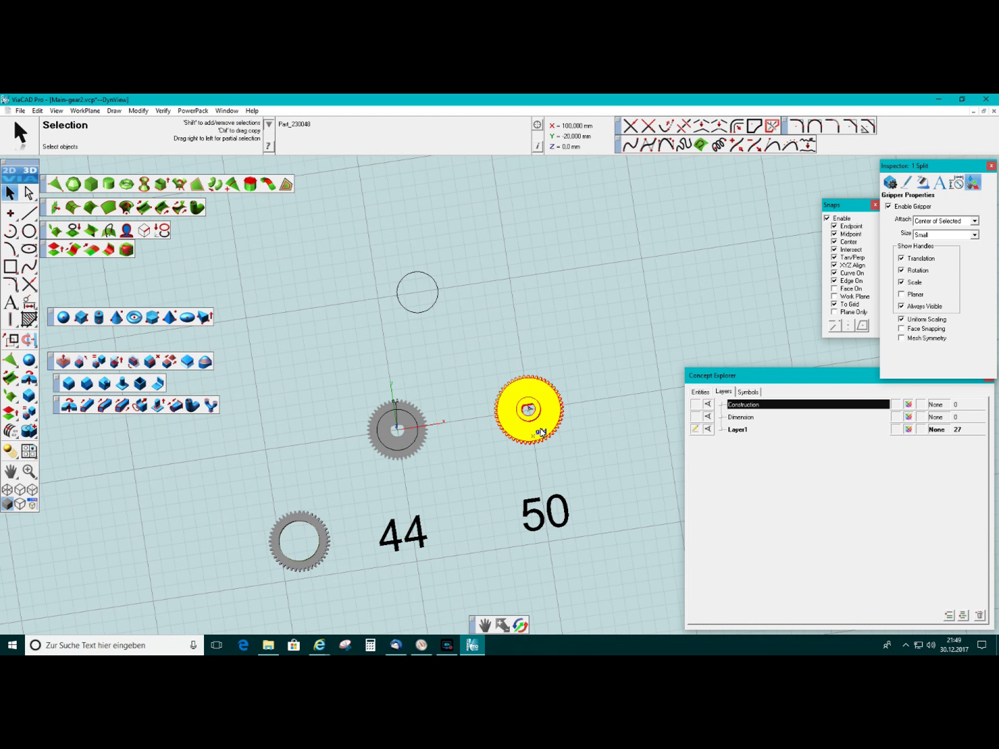
{"action": "left_click", "coordinate": [21, 111]}
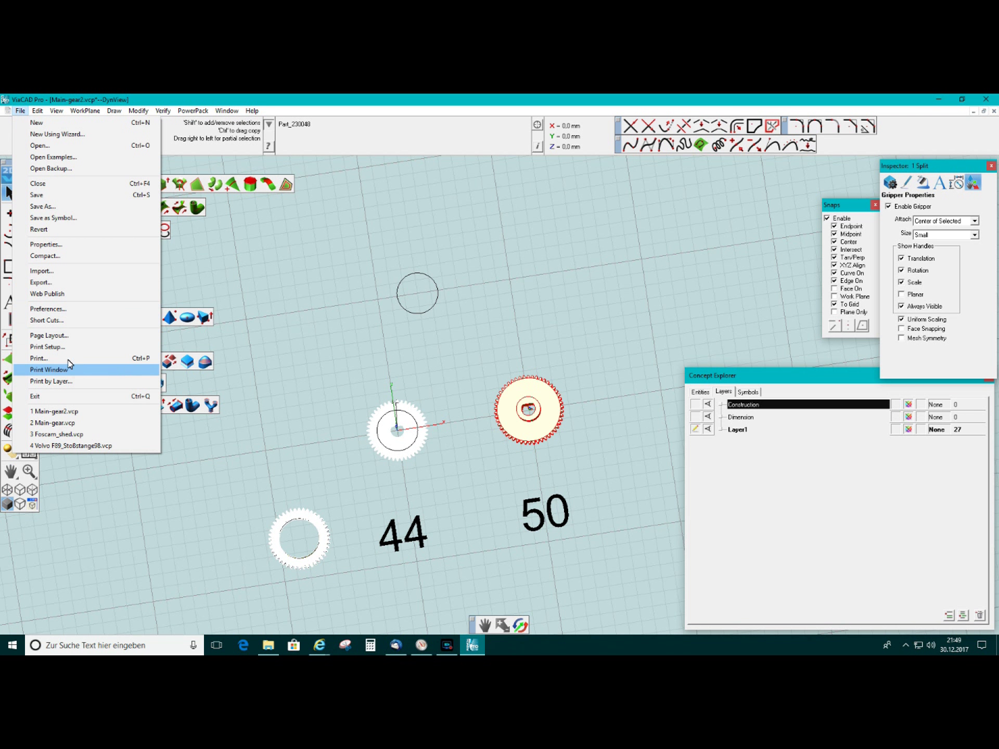
{"action": "left_click", "coordinate": [62, 282]}
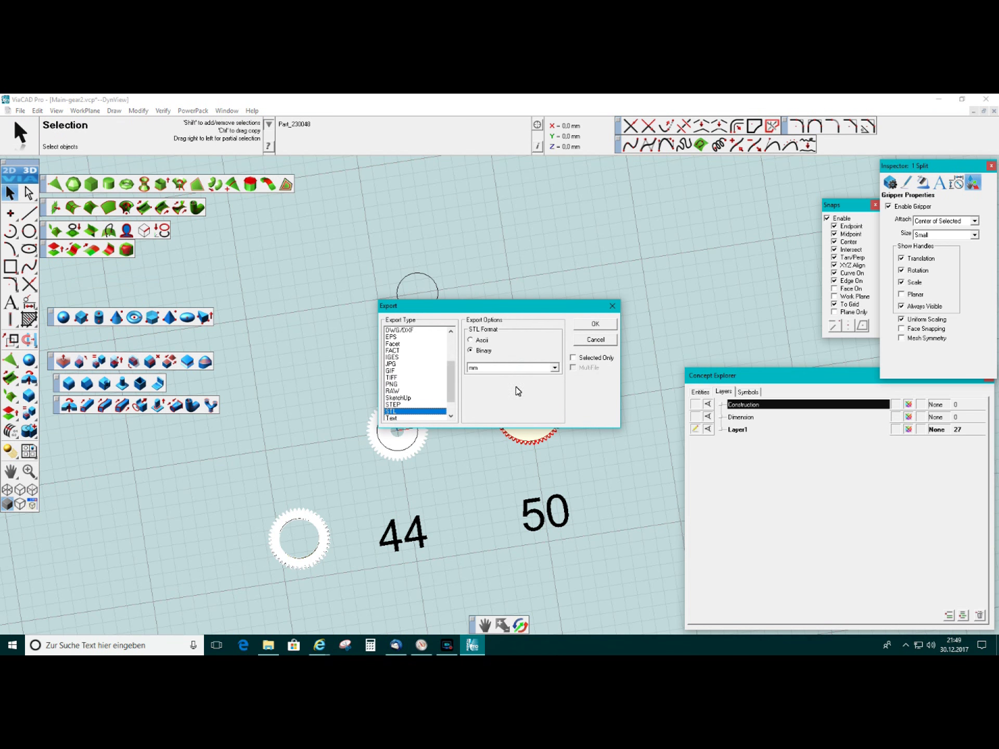
{"action": "left_click", "coordinate": [612, 329]}
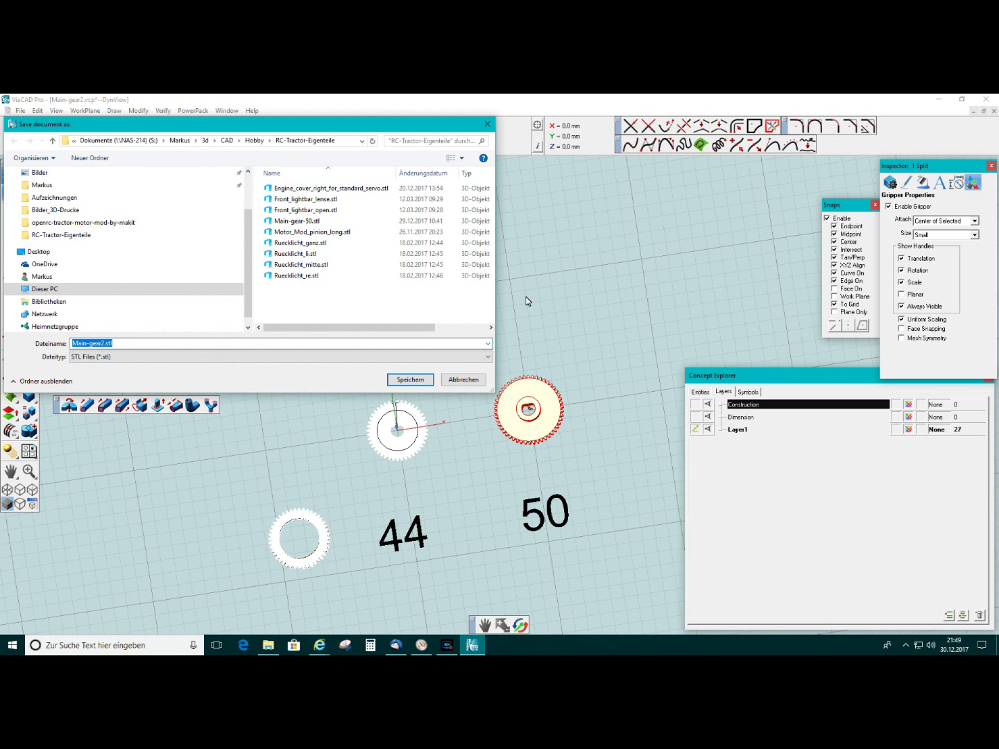
Name the export Main-gear-50_2.stl, based on the existing Main-gear-50.stl, and save it in the RC-Tractor-Eigenteile folder
{"action": "left_click", "coordinate": [296, 221]}
{"action": "left_click", "coordinate": [109, 345]}
{"action": "double_click", "coordinate": [110, 344]}
{"action": "left_click", "coordinate": [109, 344]}
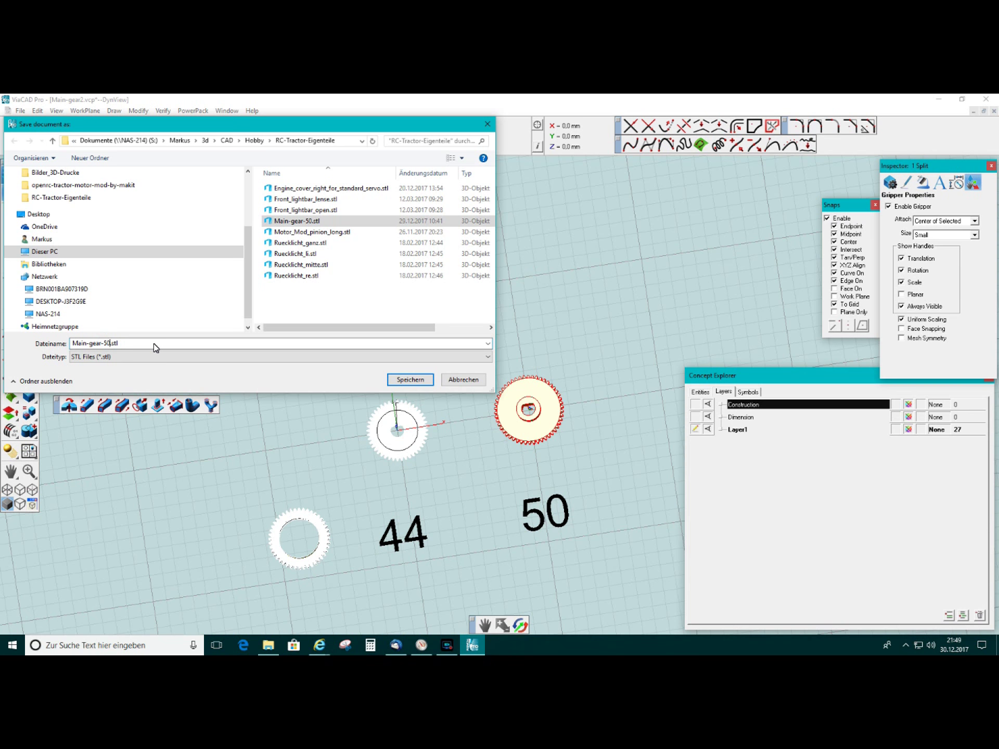
{"action": "type", "text": "_2"}
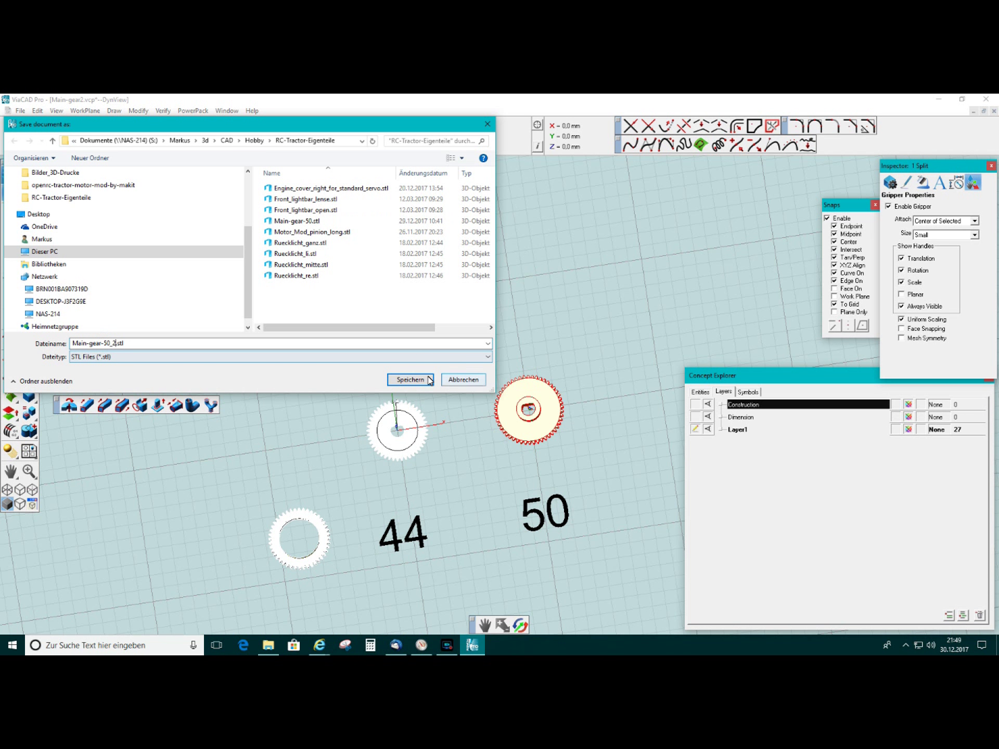
{"action": "key", "text": "Return"}
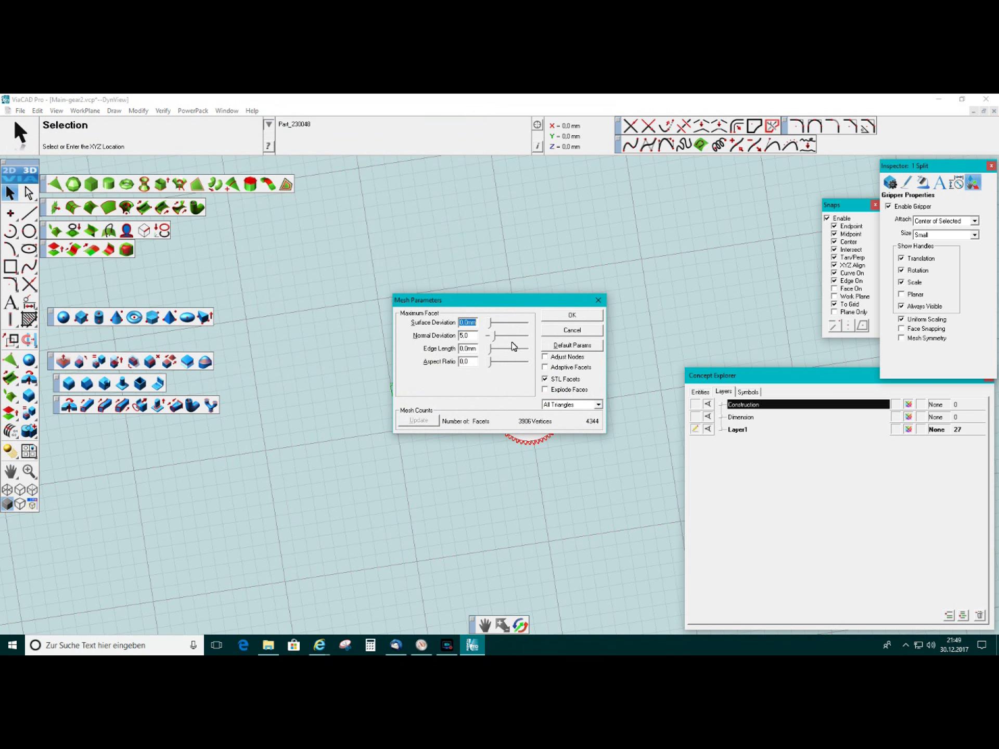
Refine the STL mesh with a maximum edge length of about 0.589 mm, update the mesh counts and write the file
{"action": "left_click_drag", "start_coordinate": [489, 352], "coordinate": [519, 356]}
{"action": "left_click", "coordinate": [430, 422]}
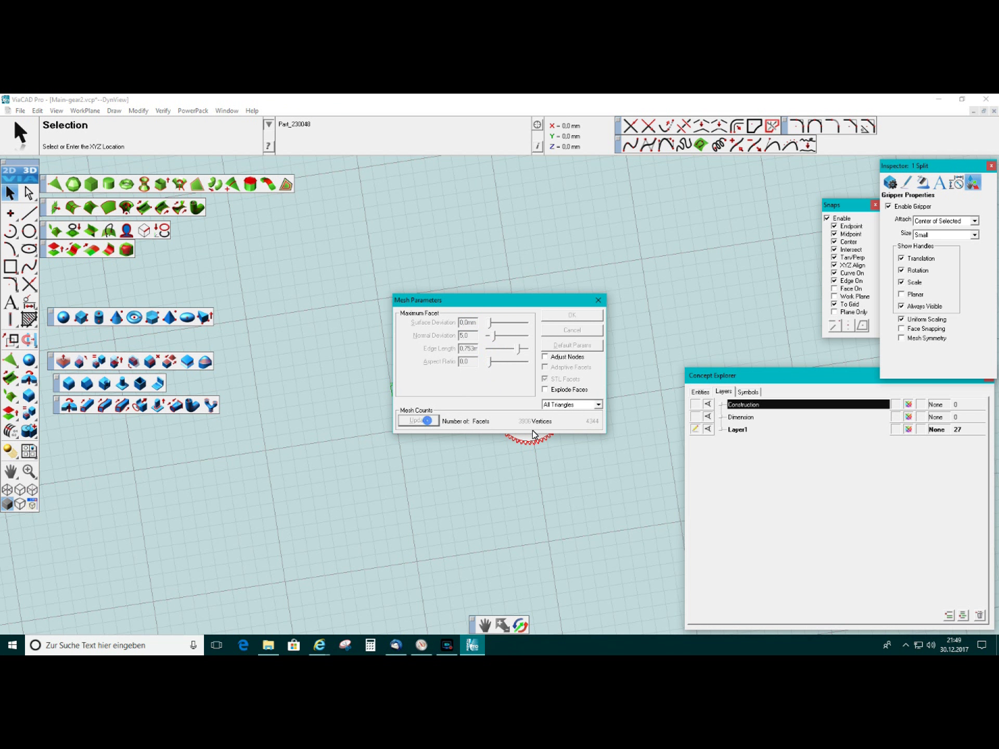
{"action": "left_click_drag", "start_coordinate": [520, 352], "coordinate": [513, 351]}
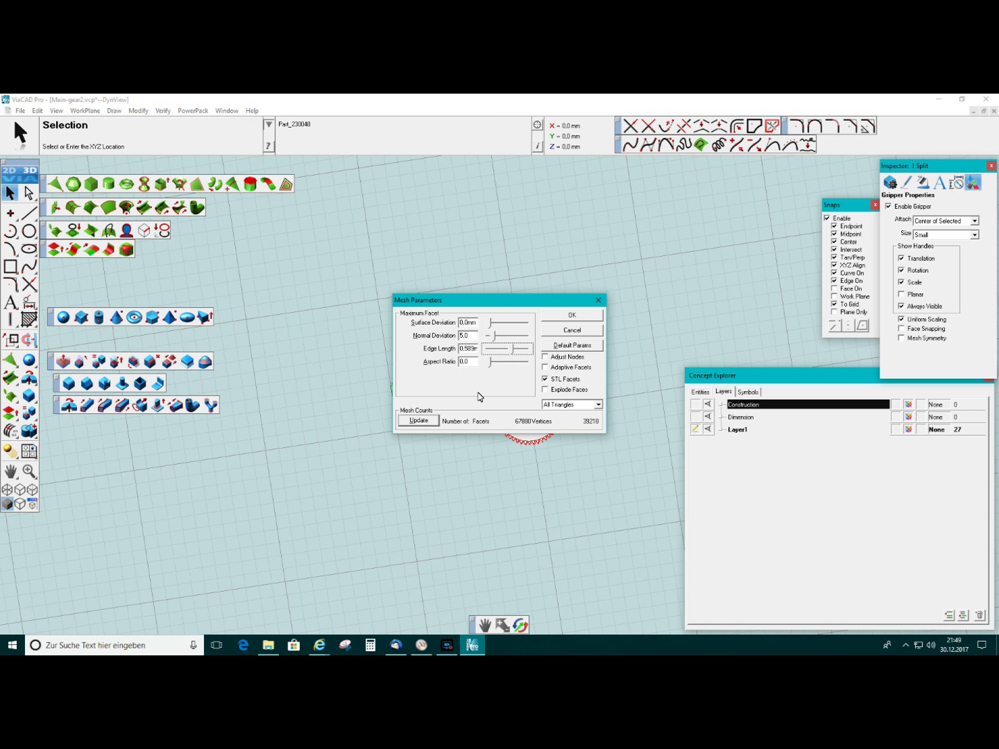
{"action": "left_click", "coordinate": [430, 421]}
{"action": "left_click", "coordinate": [571, 316]}
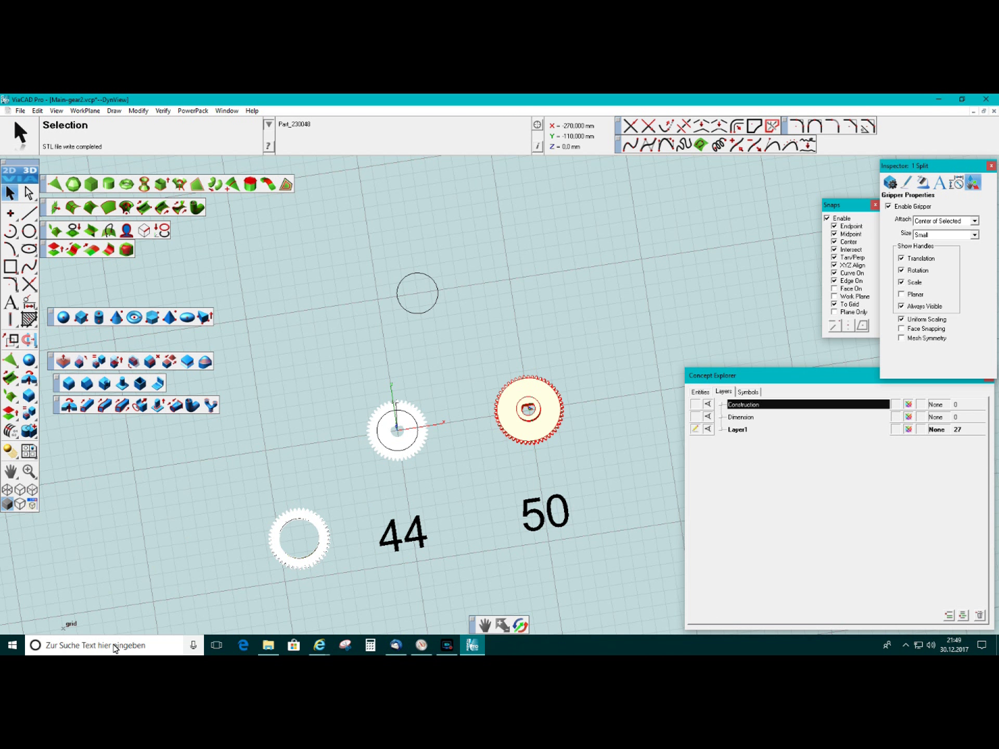
Switch to Simplify3D and replace the loaded Main-gear-50 model with Main-gear-50_2.stl from the RC-Tractor-Eigenteile folder
{"action": "left_click", "coordinate": [12, 647]}
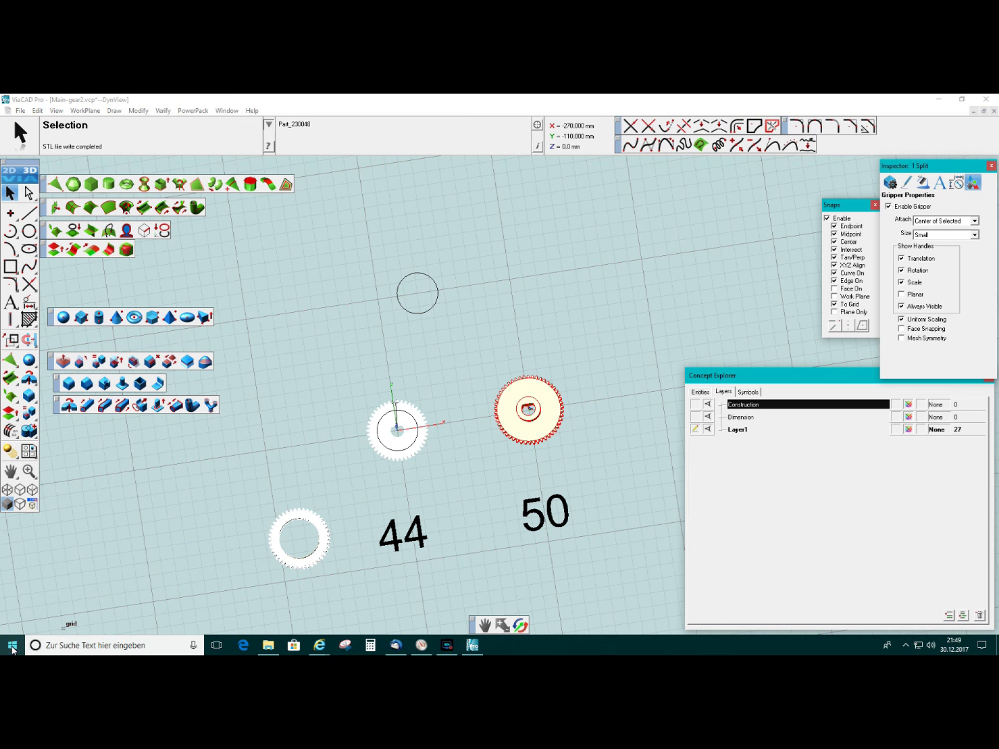
{"action": "left_click", "coordinate": [396, 603]}
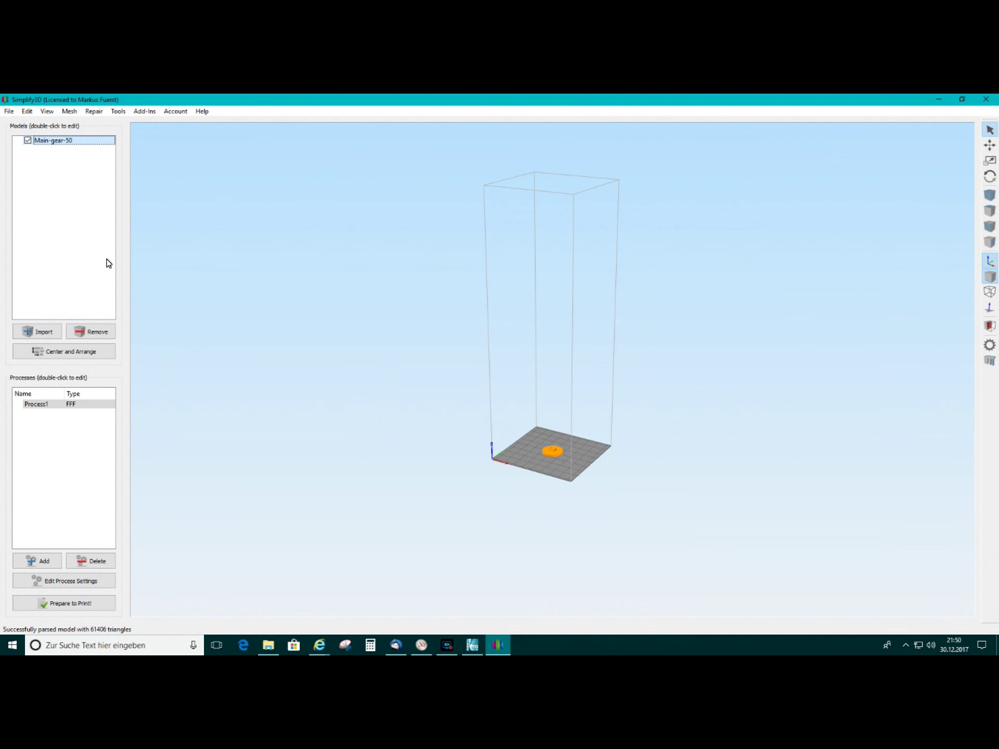
{"action": "left_click", "coordinate": [97, 333]}
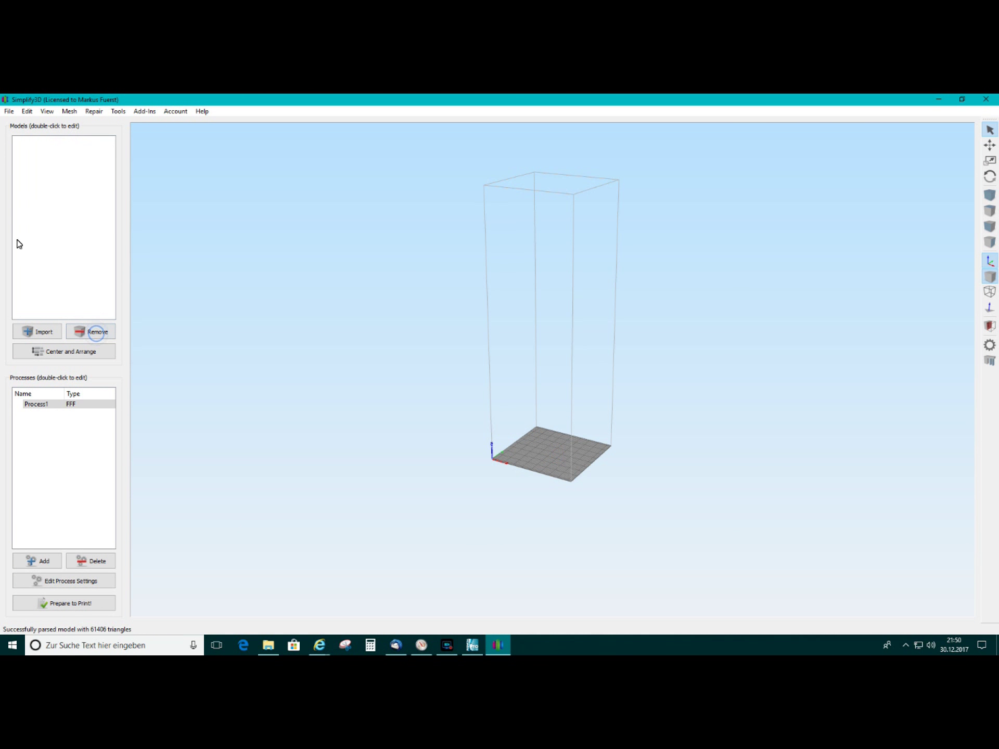
{"action": "left_click", "coordinate": [45, 333]}
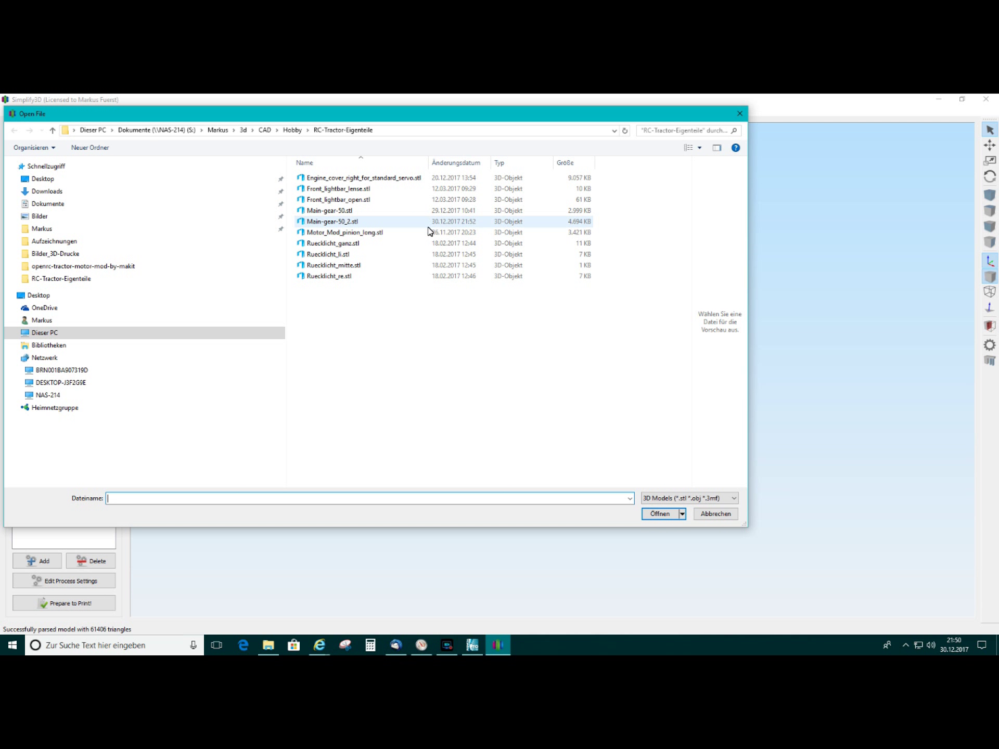
{"action": "double_click", "coordinate": [365, 224]}
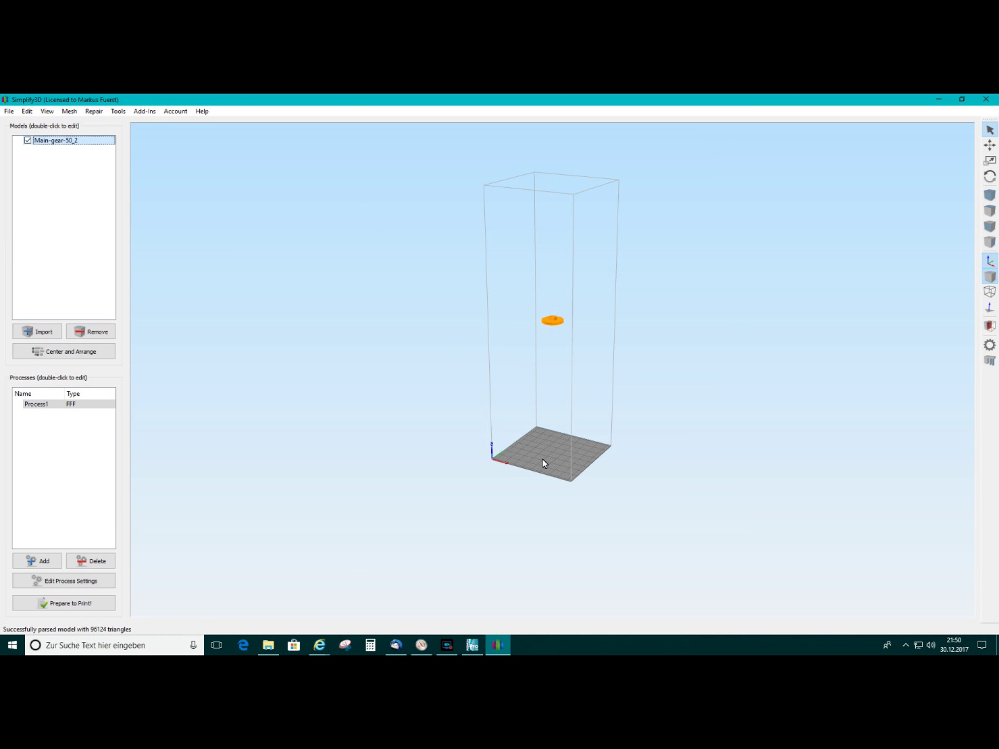
Examine the imported gear's teeth and hub up close on the print bed
{"action": "scroll", "coordinate": [554, 460], "scroll_direction": "down", "scroll_amount": 2}
{"action": "scroll", "coordinate": [549, 501], "scroll_direction": "up", "scroll_amount": 3}
{"action": "right_click_drag", "start_coordinate": [548, 501], "coordinate": [466, 419]}
{"action": "left_click_drag", "start_coordinate": [465, 419], "coordinate": [500, 380]}
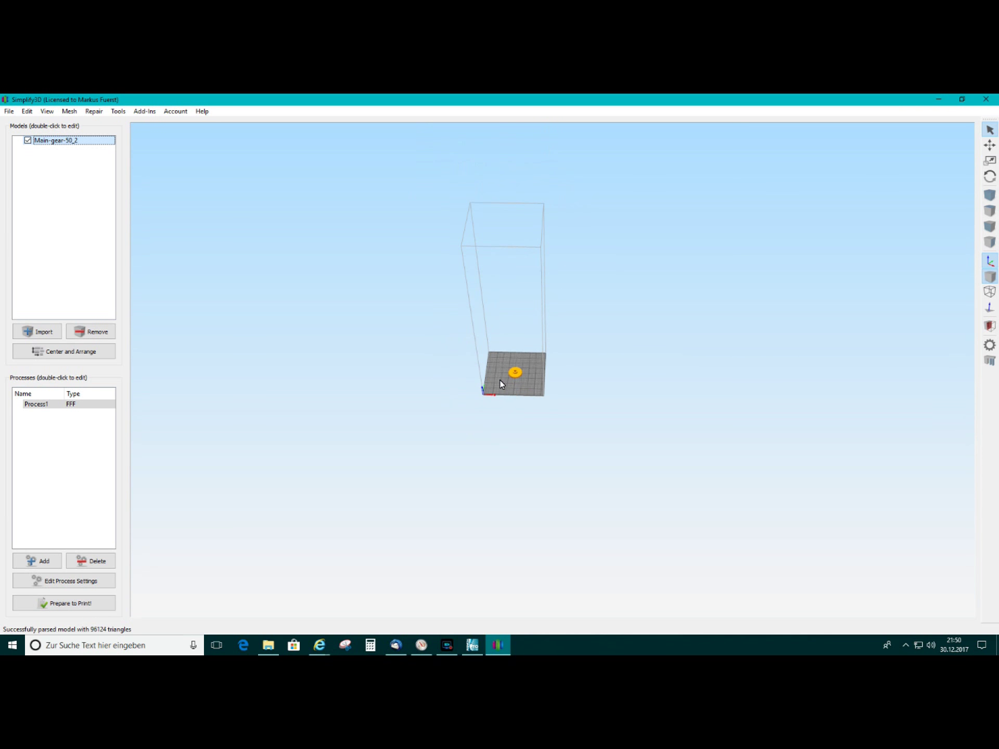
{"action": "scroll", "coordinate": [504, 378], "scroll_direction": "up", "scroll_amount": 5}
{"action": "mouse_move", "coordinate": [352, 404]}
{"action": "right_mouse_down"}
{"action": "mouse_move", "coordinate": [460, 442]}
{"action": "mouse_move", "coordinate": [446, 414]}
{"action": "mouse_move", "coordinate": [566, 469]}
{"action": "right_mouse_up"}
{"action": "scroll", "coordinate": [446, 414], "scroll_direction": "up", "scroll_amount": 4}
{"action": "scroll", "coordinate": [453, 462], "scroll_direction": "up", "scroll_amount": 4}
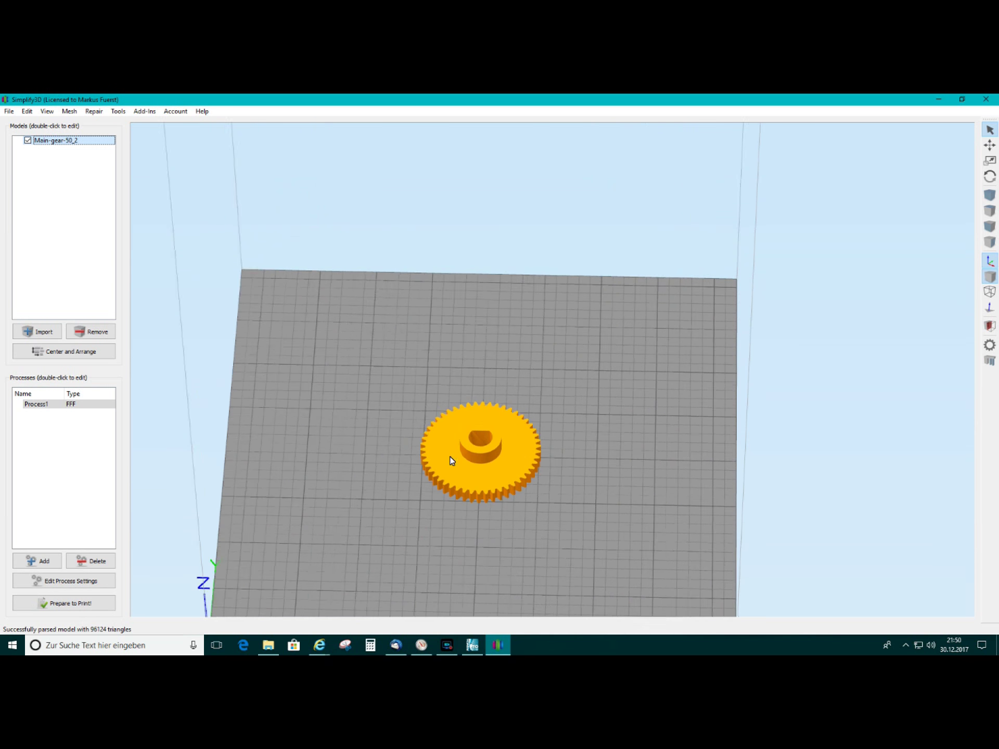
{"action": "left_click_drag", "start_coordinate": [477, 540], "coordinate": [473, 508]}
Review the layer settings of Process1, accept them and start preparing the gear for printing
{"action": "left_click", "coordinate": [35, 582]}
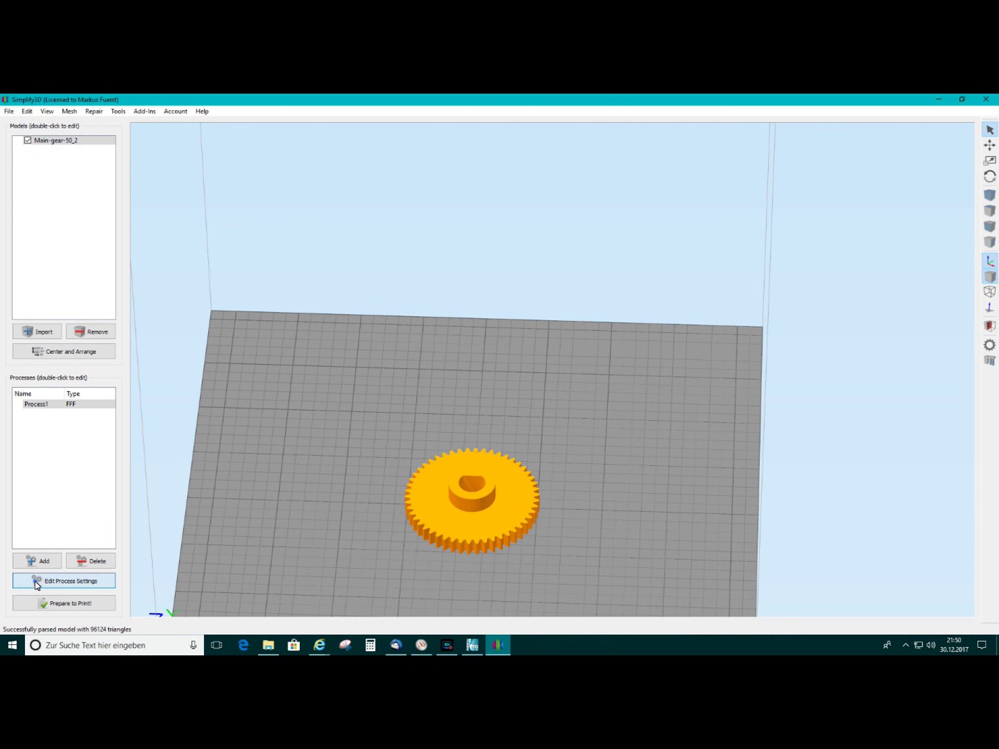
{"action": "left_click", "coordinate": [61, 219]}
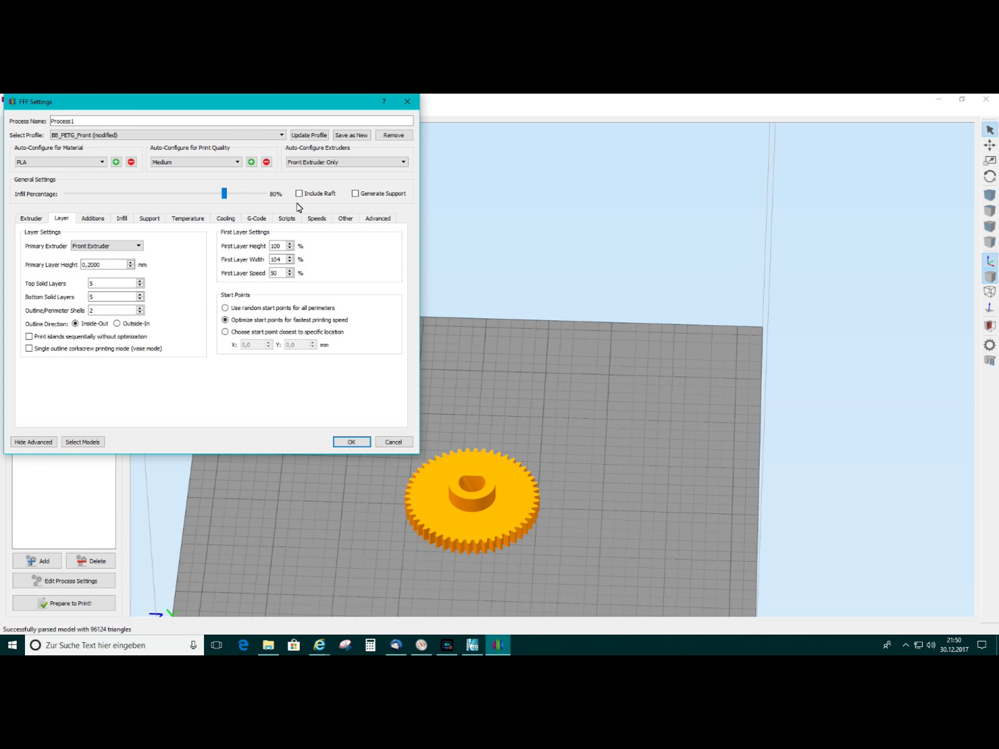
{"action": "left_click", "coordinate": [349, 443]}
{"action": "left_click", "coordinate": [83, 605]}
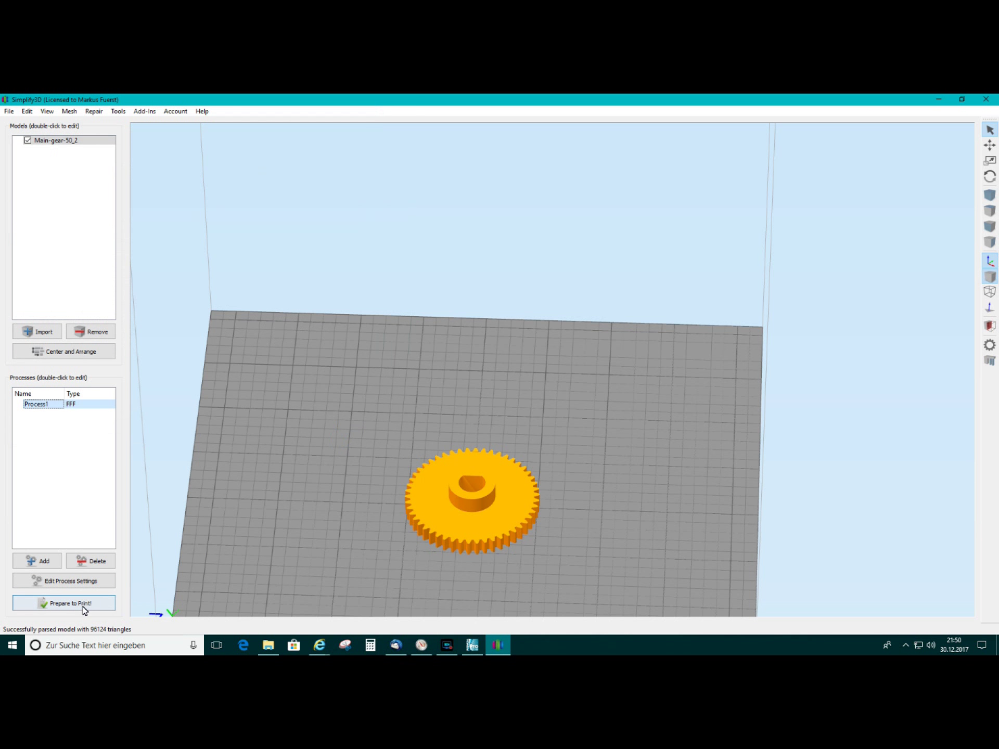